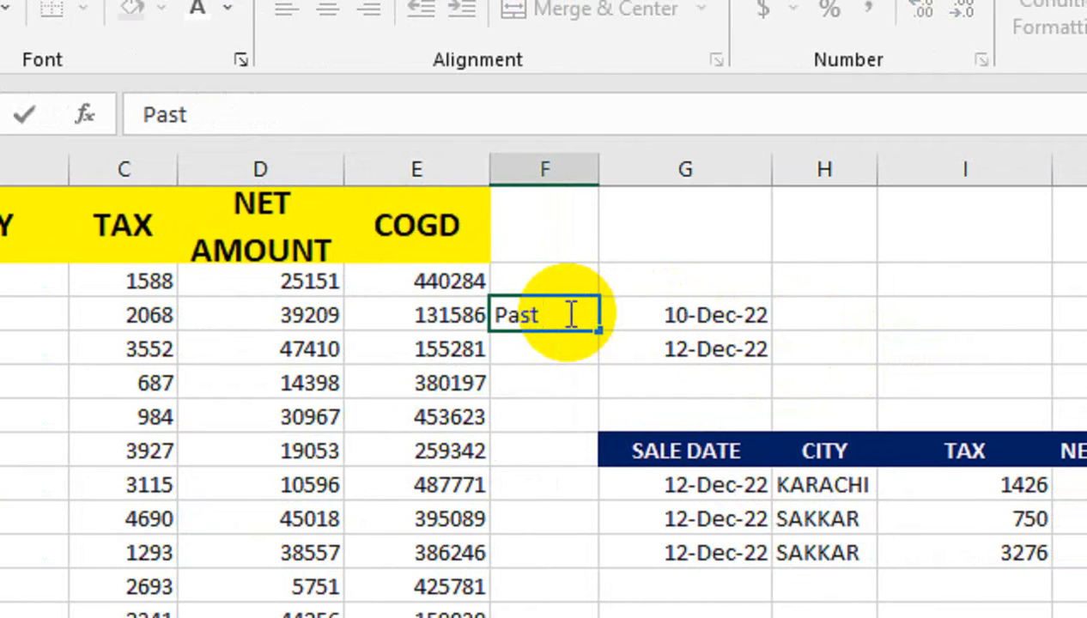
- Label cells F3 and F4 as Past Date and Future Date, and autofit the width of column F
key("Return")
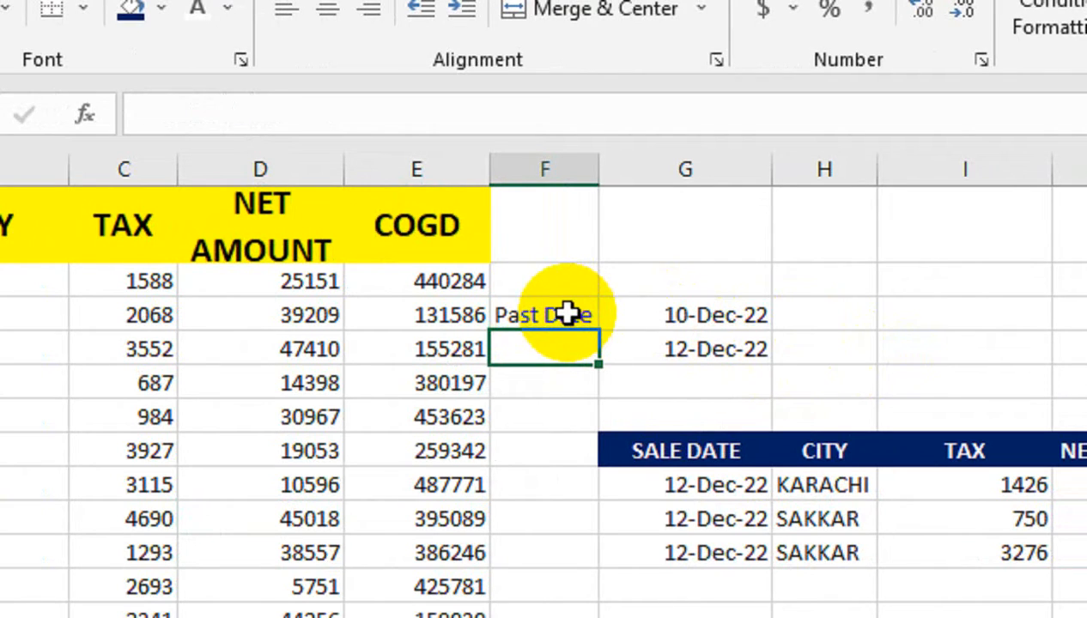
type("F")
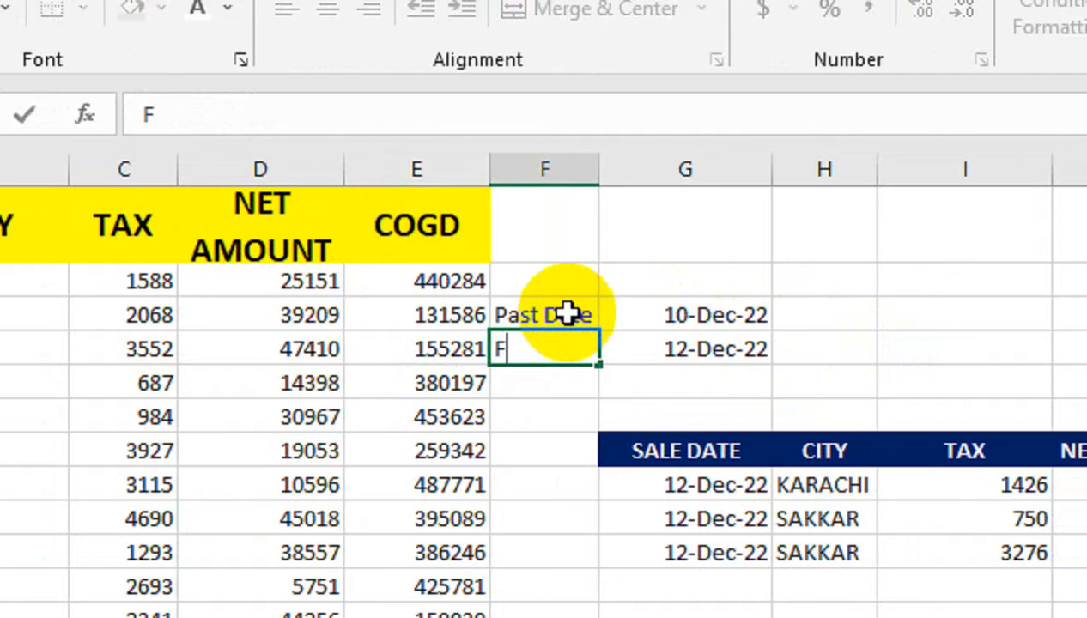
type("uture Date")
key("Up")
key("Down")
key("alt+h")
key("o")
key("i")
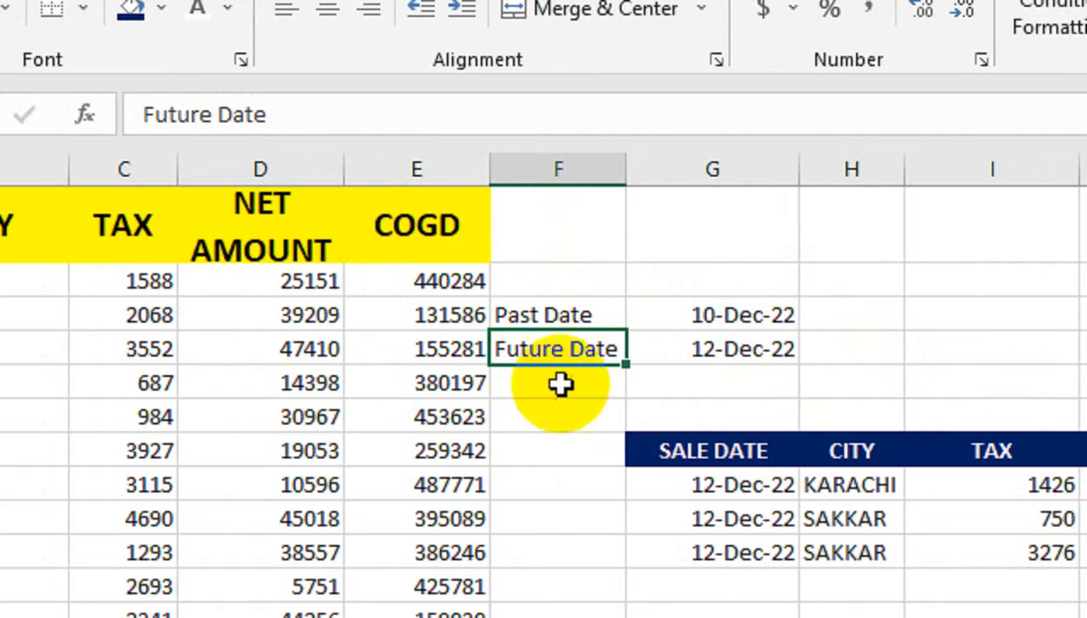
- Enter =COUNTIF(A2:A361,G4) in G5 to count the due dates that match the future date
left_click(764, 395)
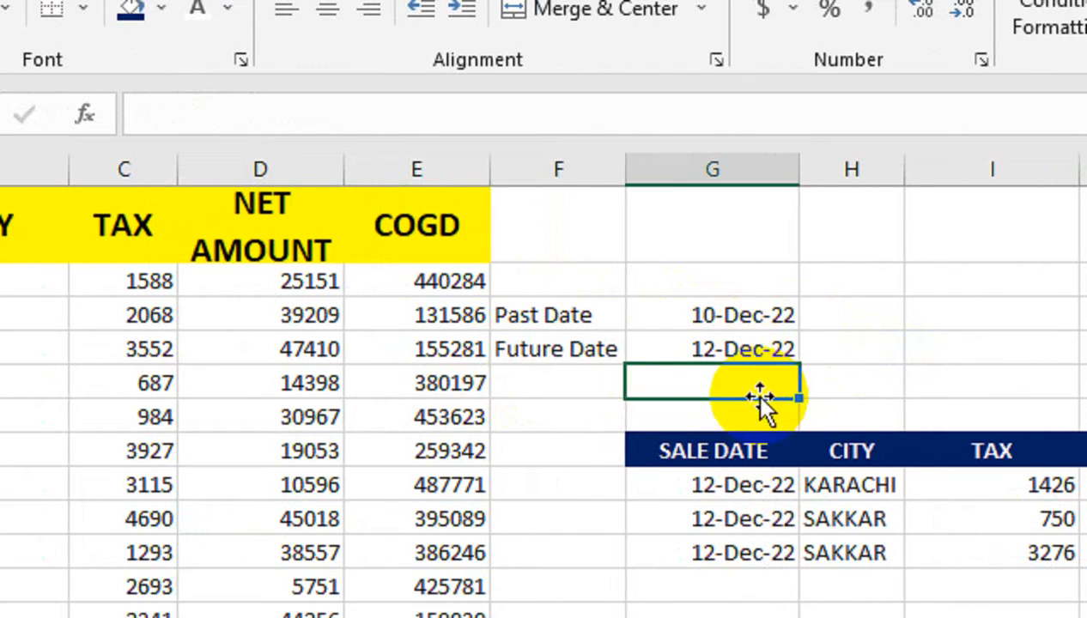
type("=countif")
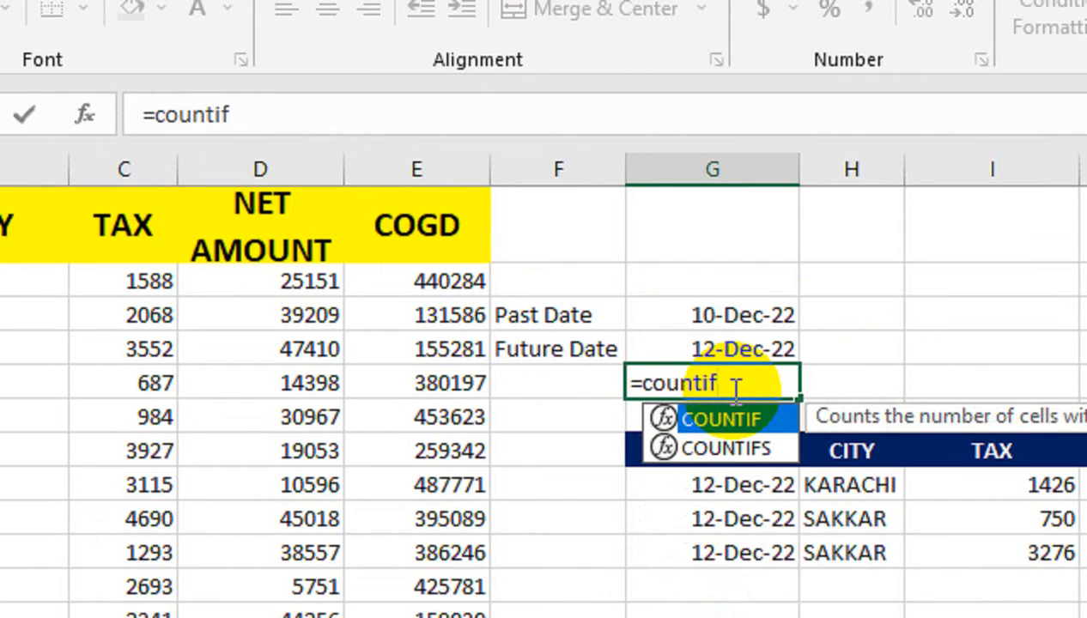
key("Tab")
left_click(176, 281)
key("ctrl+shift+Down")
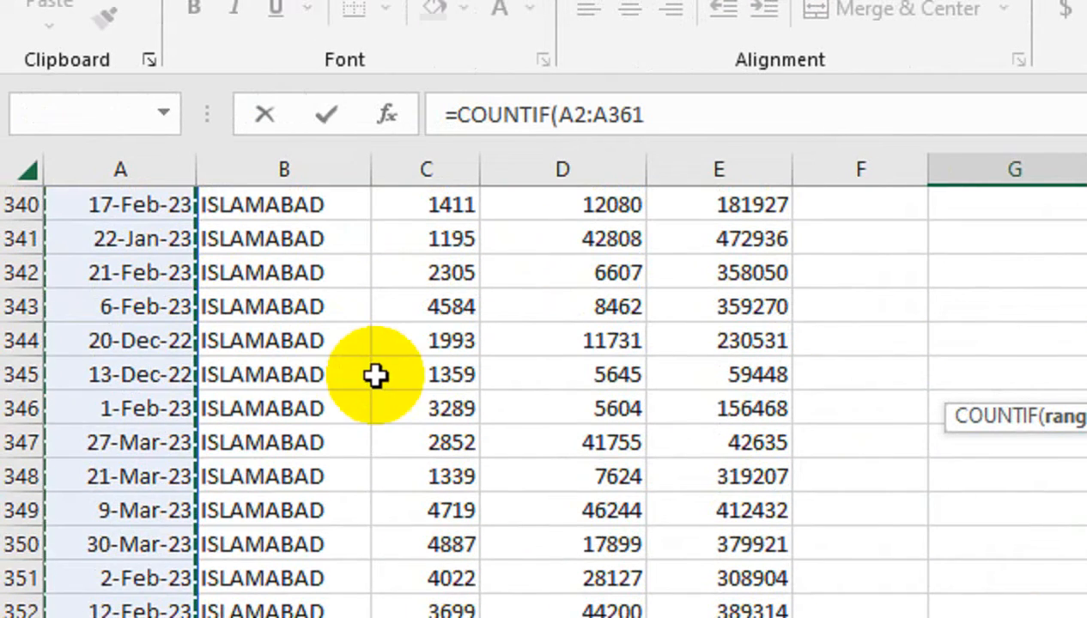
type(",")
scroll(770, 452, "up", 3)
key("Up")
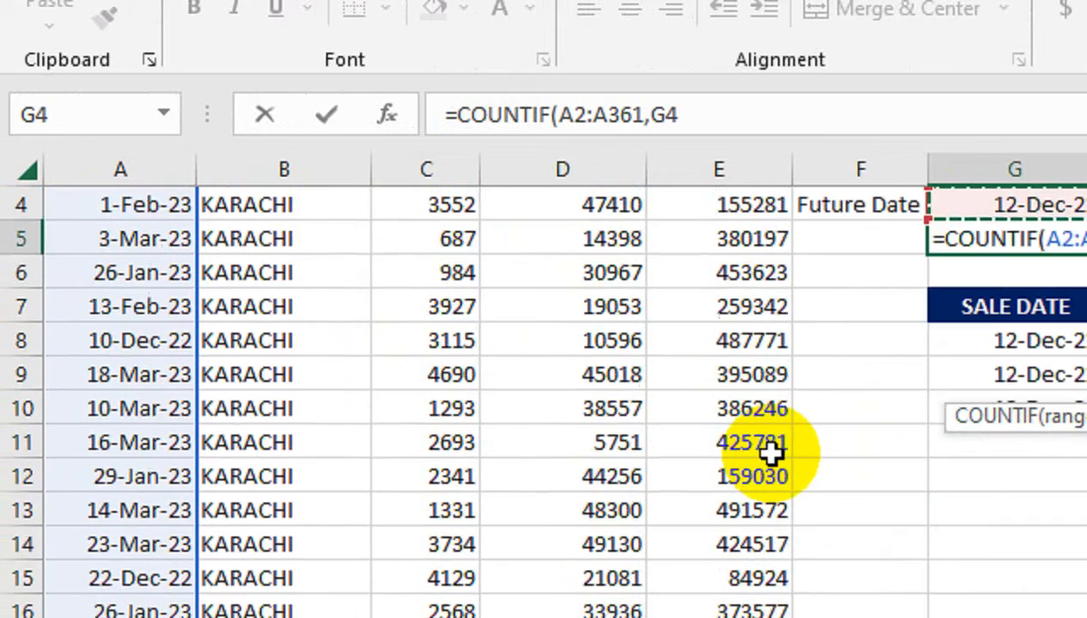
scroll(1081, 403, "up", 1)
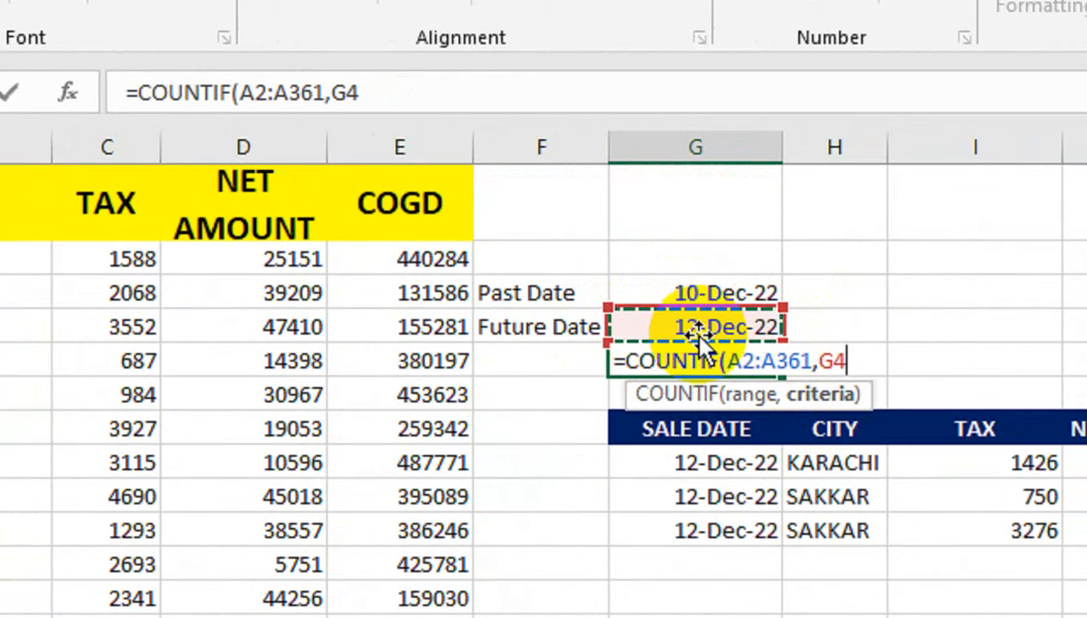
type(")")
key("Return")
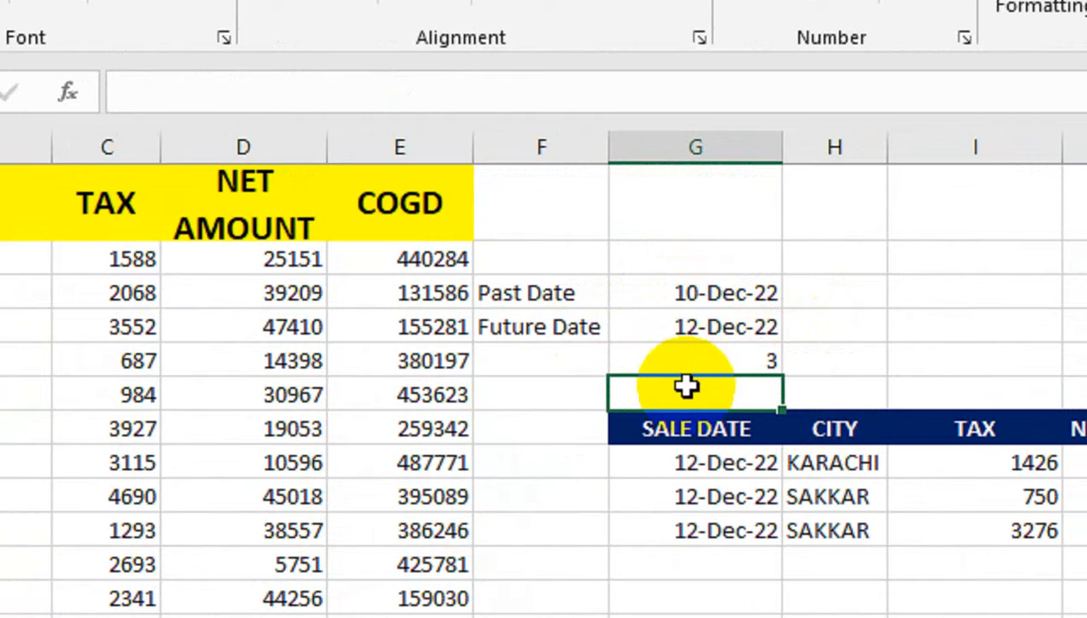
left_click(717, 352)
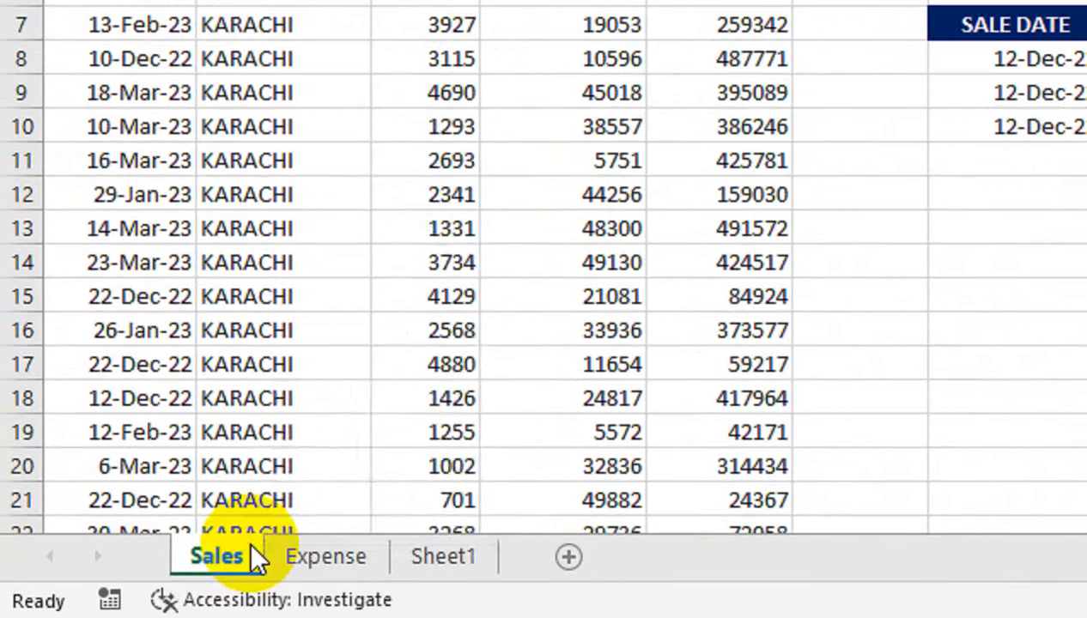
- Create a copy of the Sales sheet in the same workbook, placed before Sales
right_click(125, 589)
left_click(453, 272)
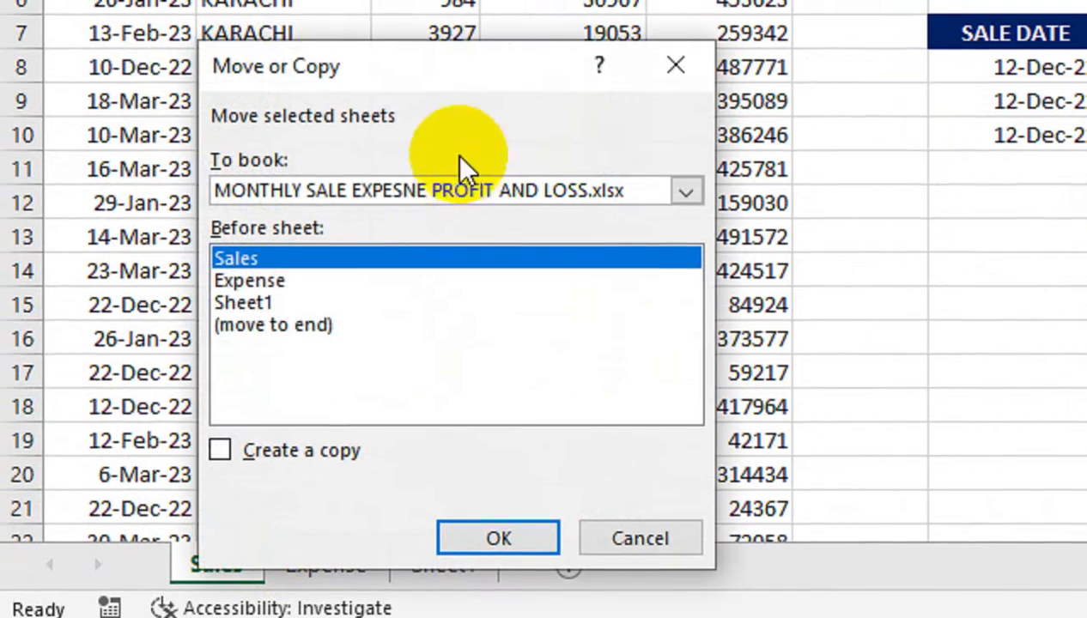
left_click(268, 325)
left_click(221, 449)
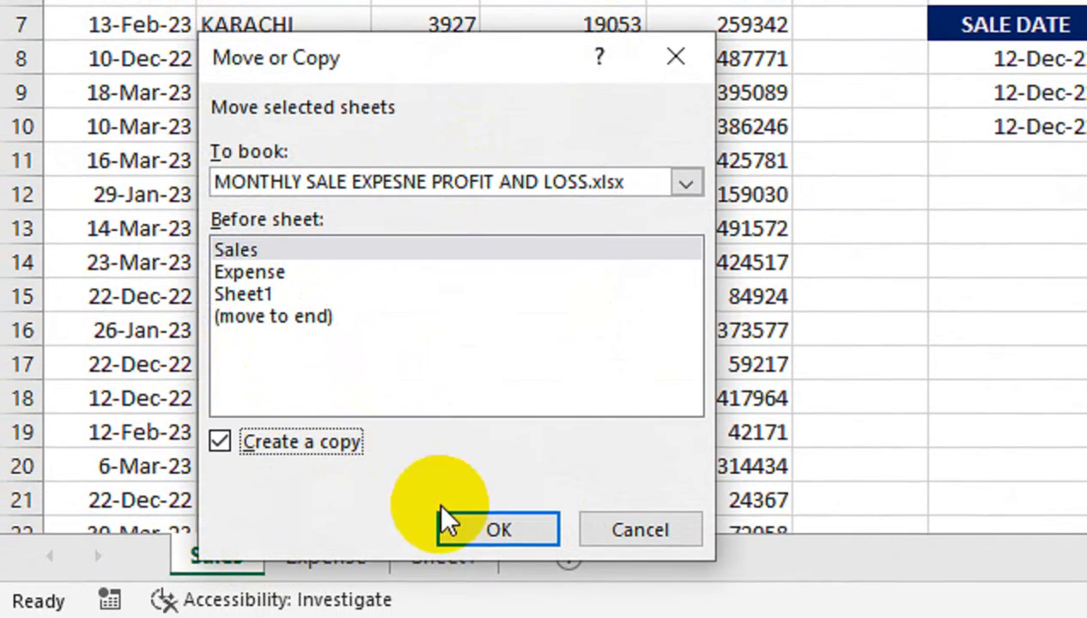
left_click(464, 534)
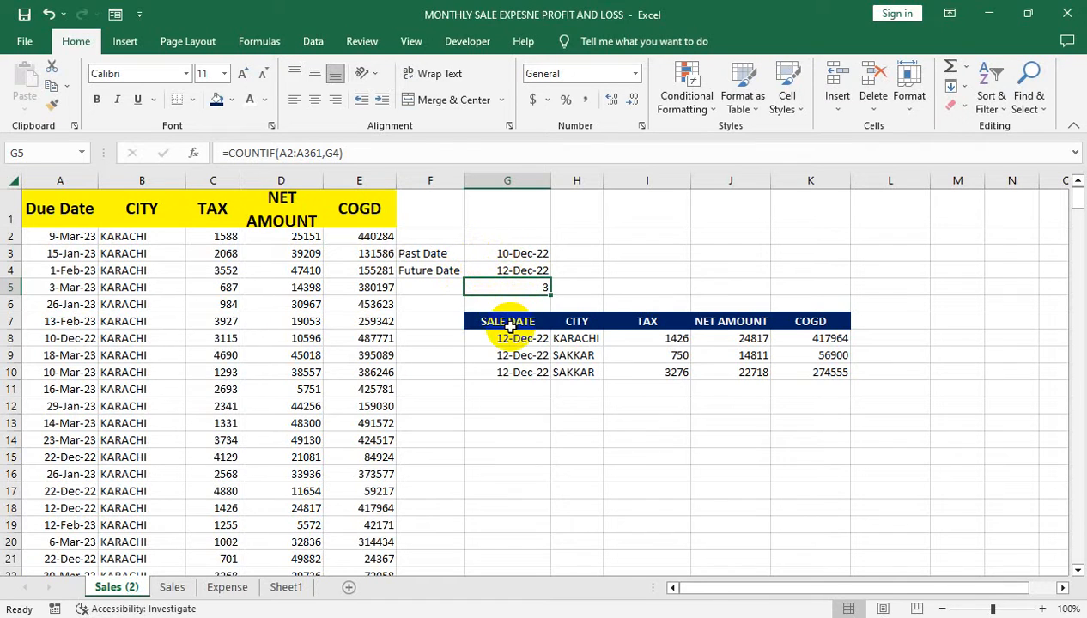
- Delete columns G through K, which hold the dates, count and results table, from the copied sheet
left_click_drag(434, 178, 872, 232)
left_click_drag(519, 179, 816, 178)
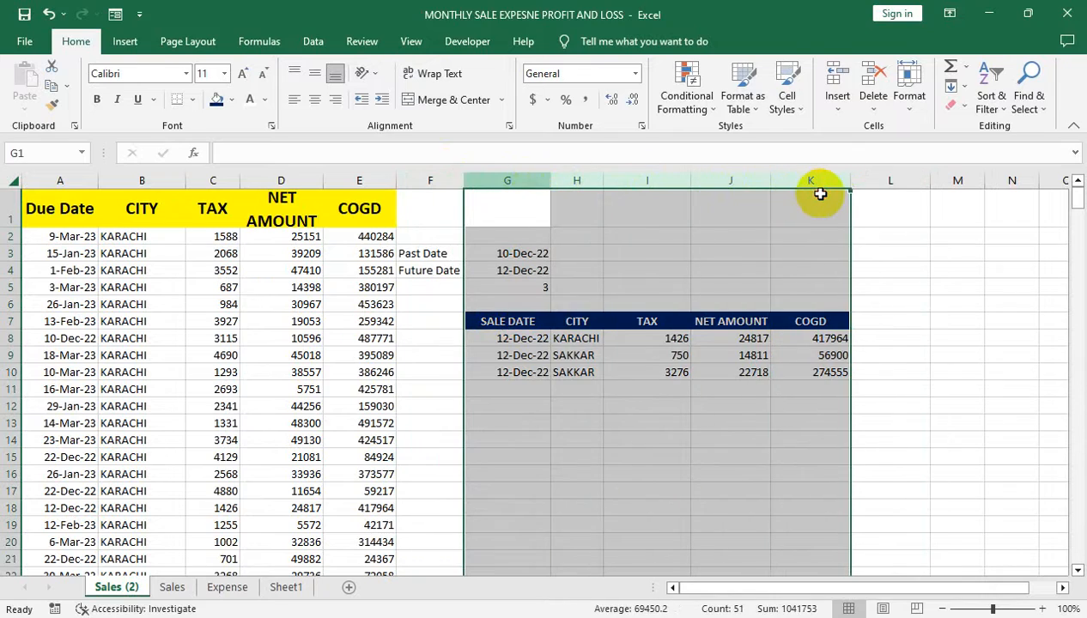
right_click(545, 302)
left_click(594, 607)
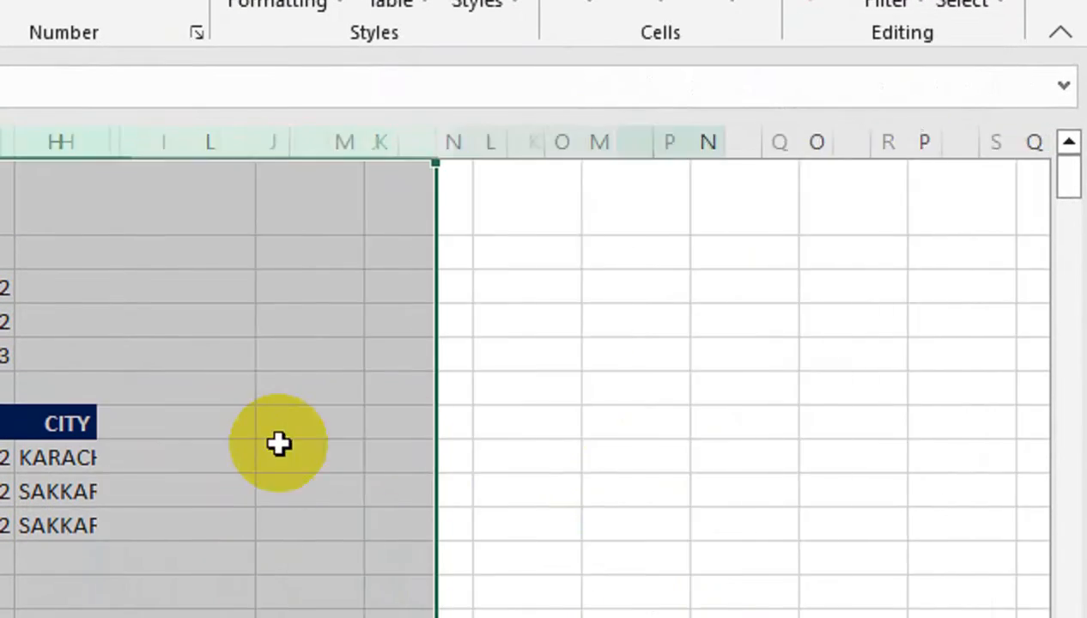
- Begin a MAX formula in G3 beside Past Date with the condition A2:A361<TODAY()
left_click(277, 291)
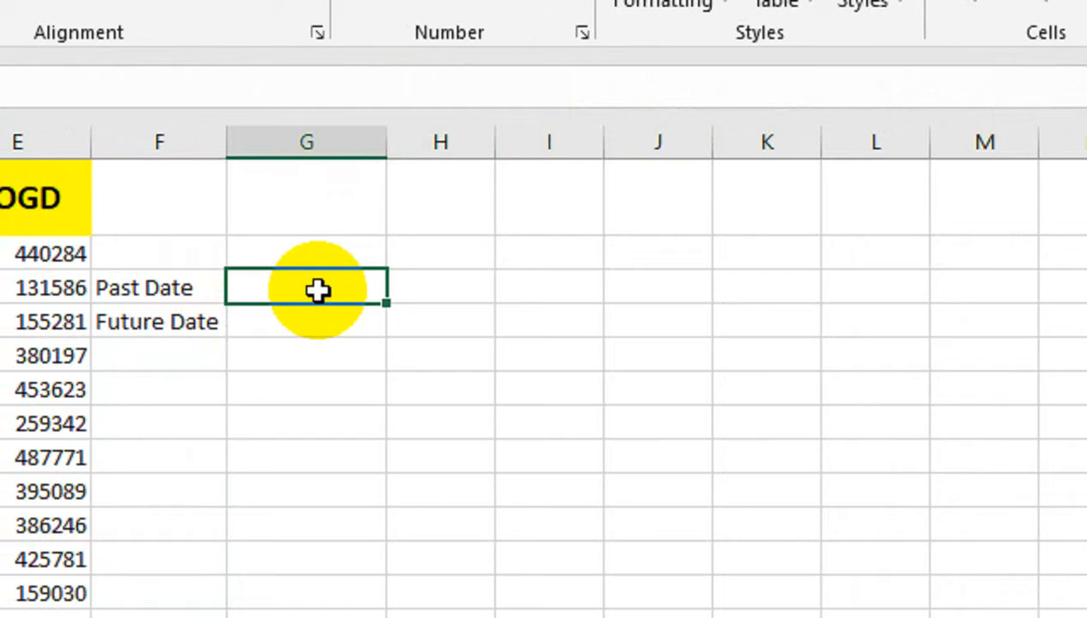
type("=max")
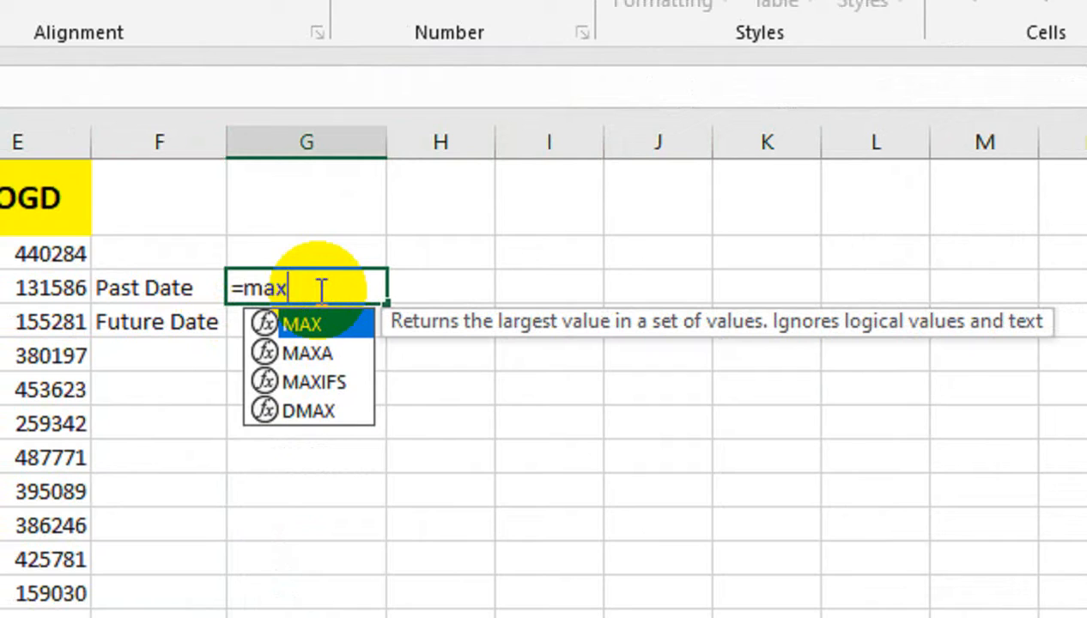
type("((")
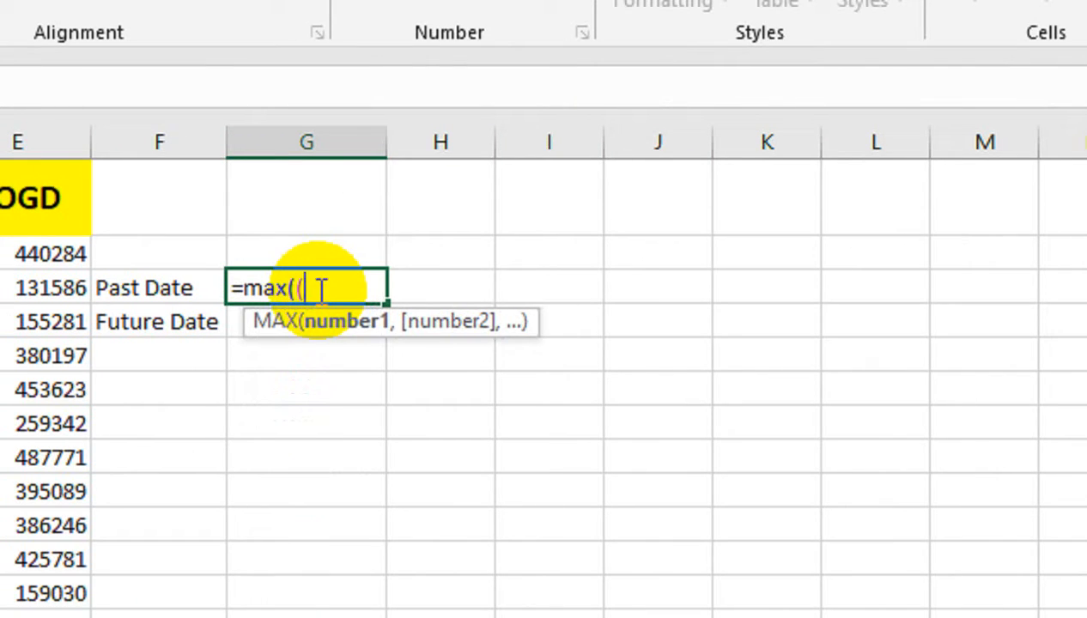
type("(")
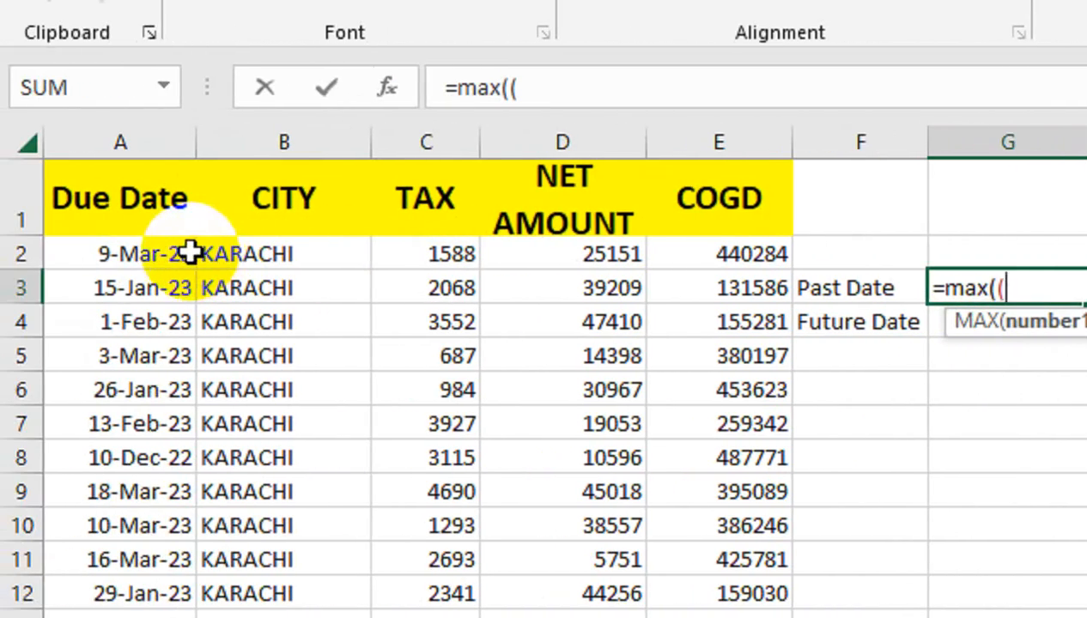
left_click(182, 254)
key("ctrl+shift+Down")
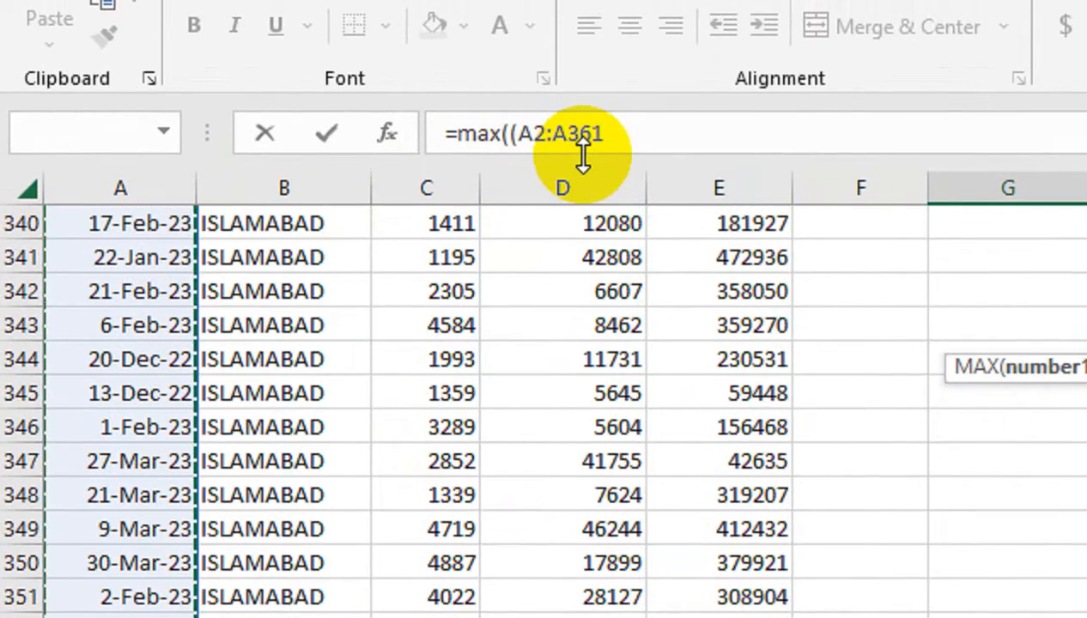
type("<to")
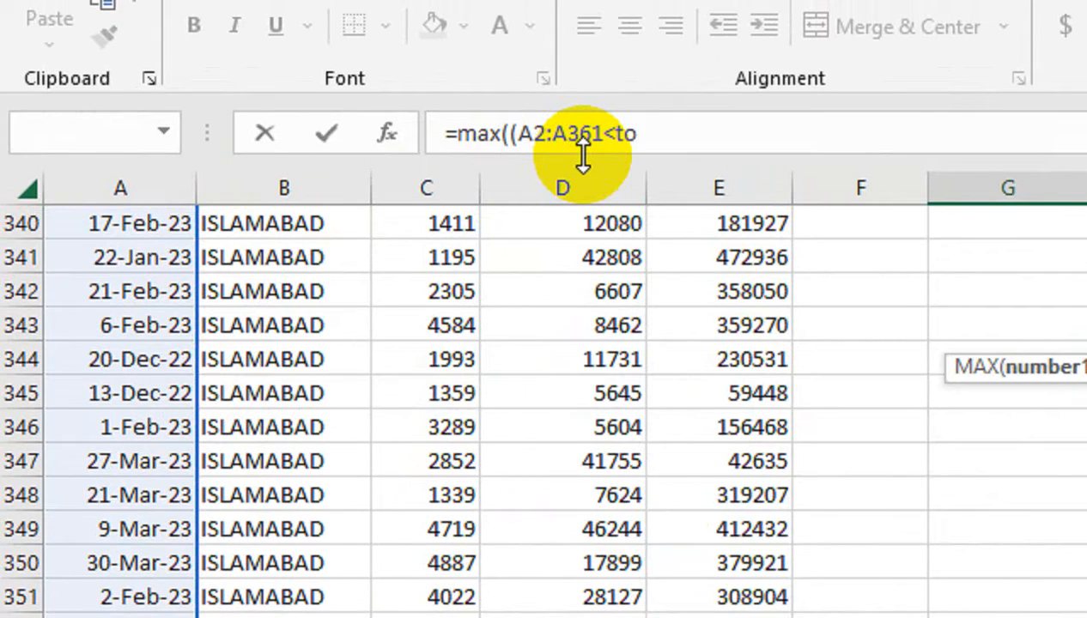
type("day(")
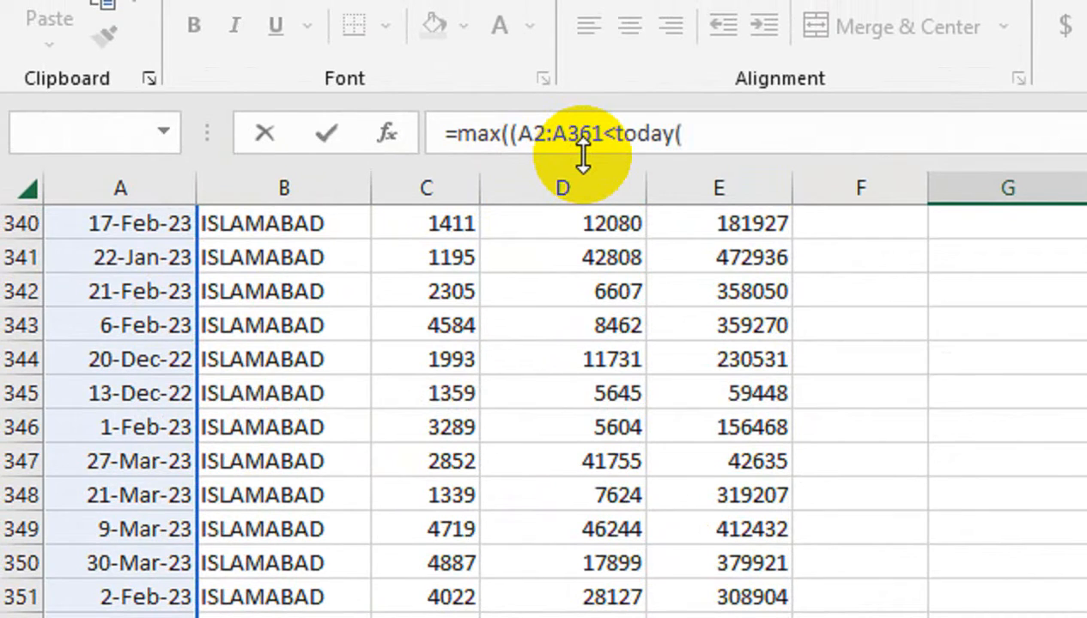
type(")")
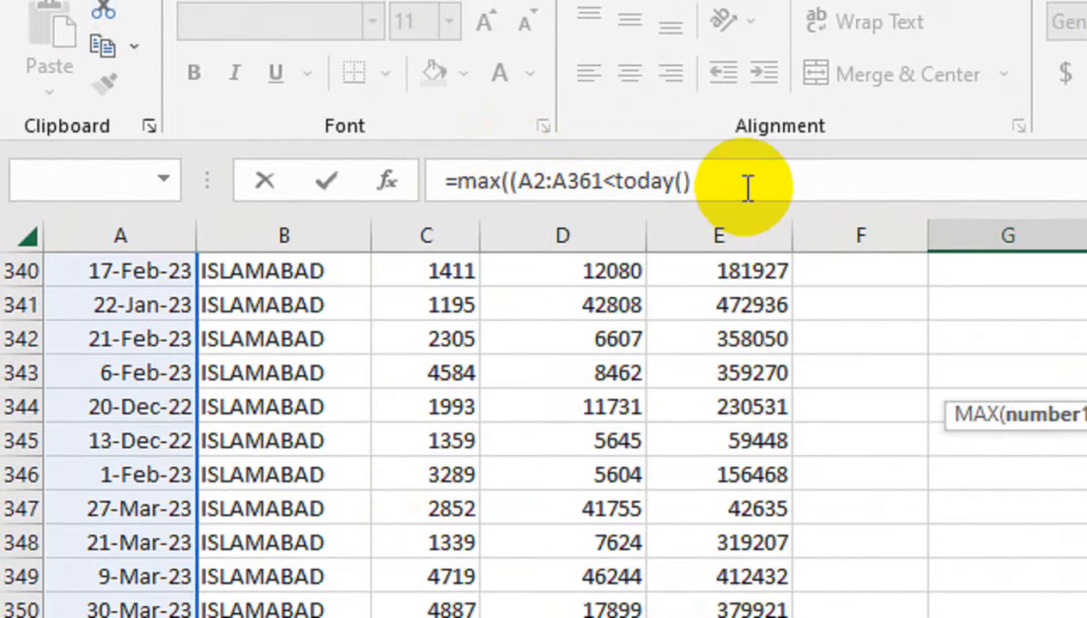
- Multiply the condition by A2:A361 and enter the formula =MAX((A2:A361<TODAY())*A2:A361) in G3
left_click(749, 140)
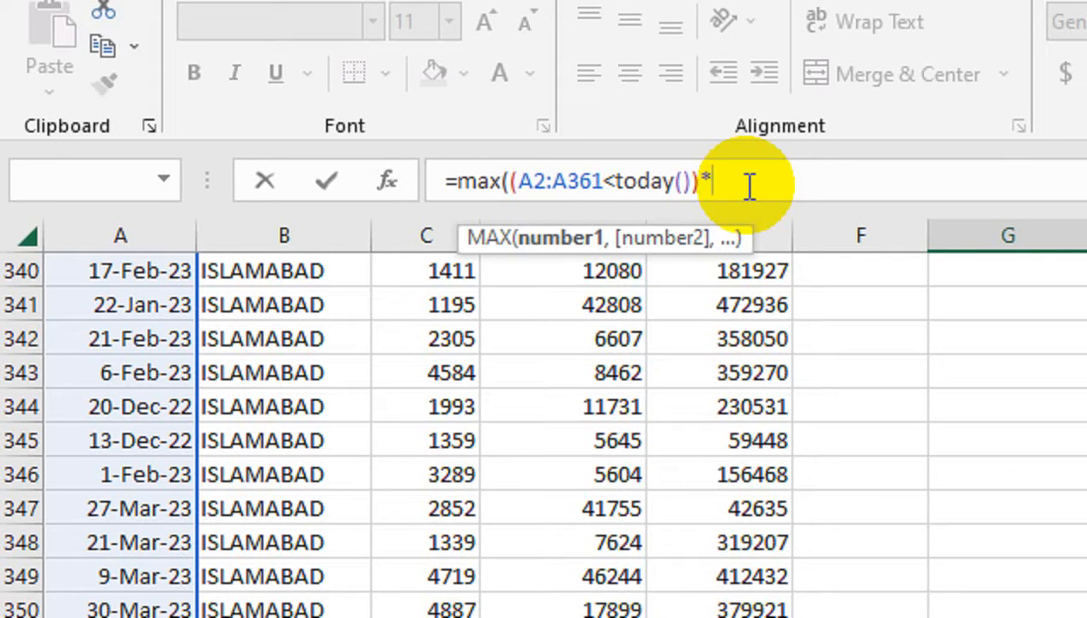
key("Left")
key("Left")
key("Left")
key("Left")
left_click(151, 370)
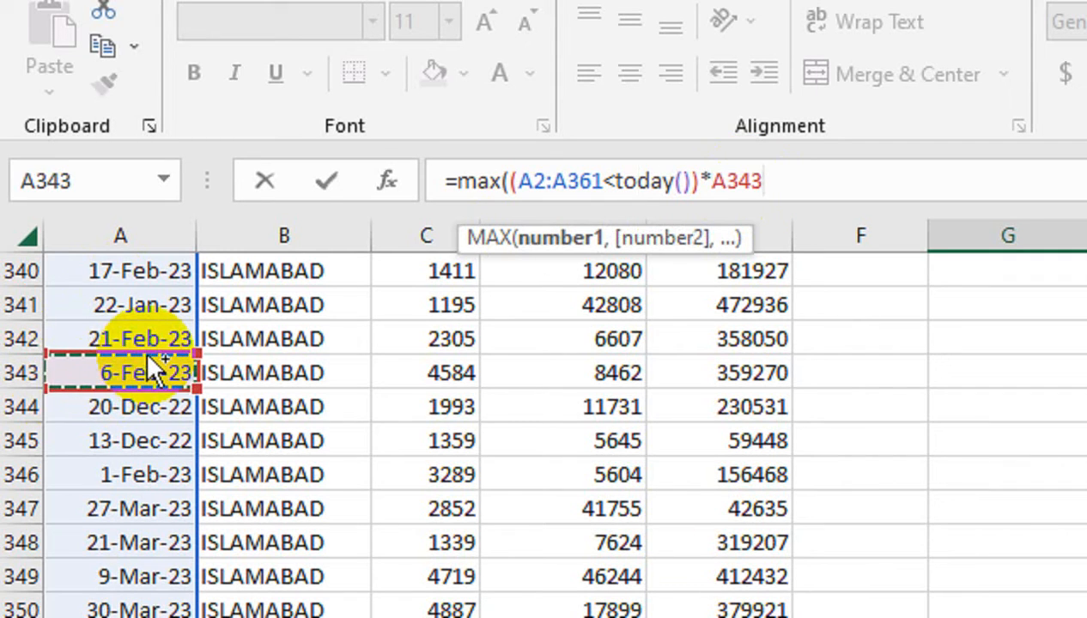
key("ctrl+Up")
key("Down")
key("ctrl+shift+Down")
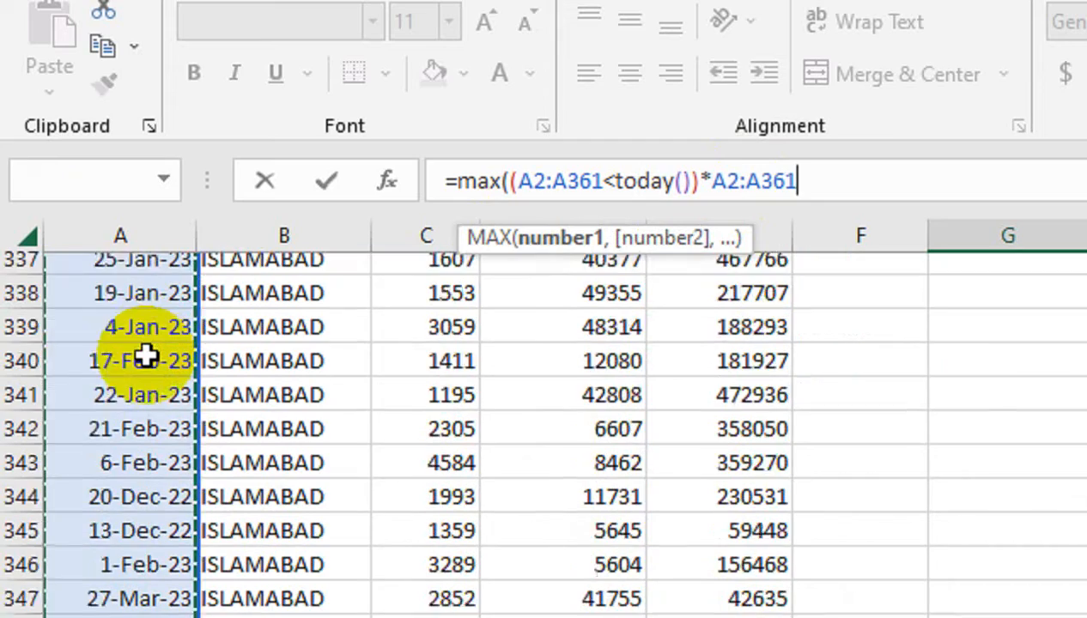
type(")")
key("Return")
- Re-enter the MAX formula in G3 as an array formula and format the cell as a day-month-year date
key("Up")
key("Up")
key("Down")
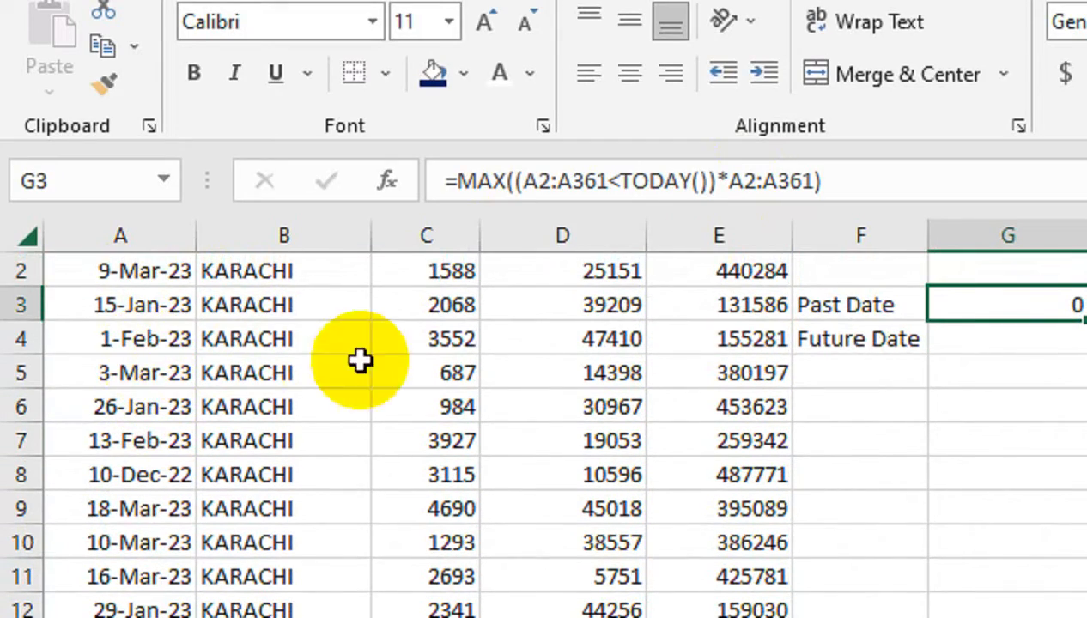
key("F2")
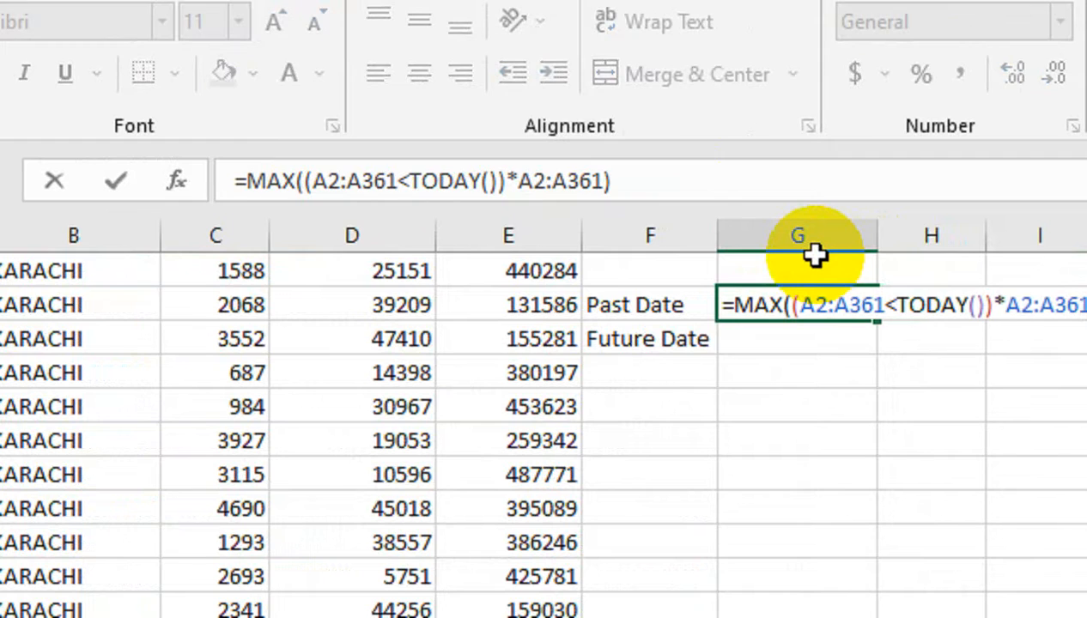
key("ctrl+shift+Return")
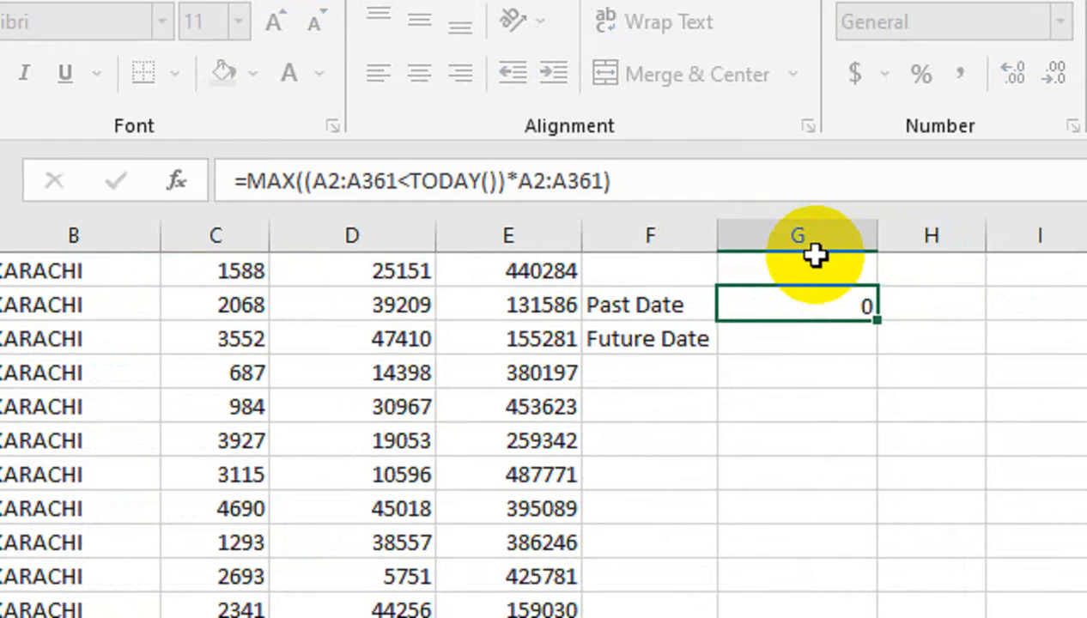
key("ctrl+shift+3")
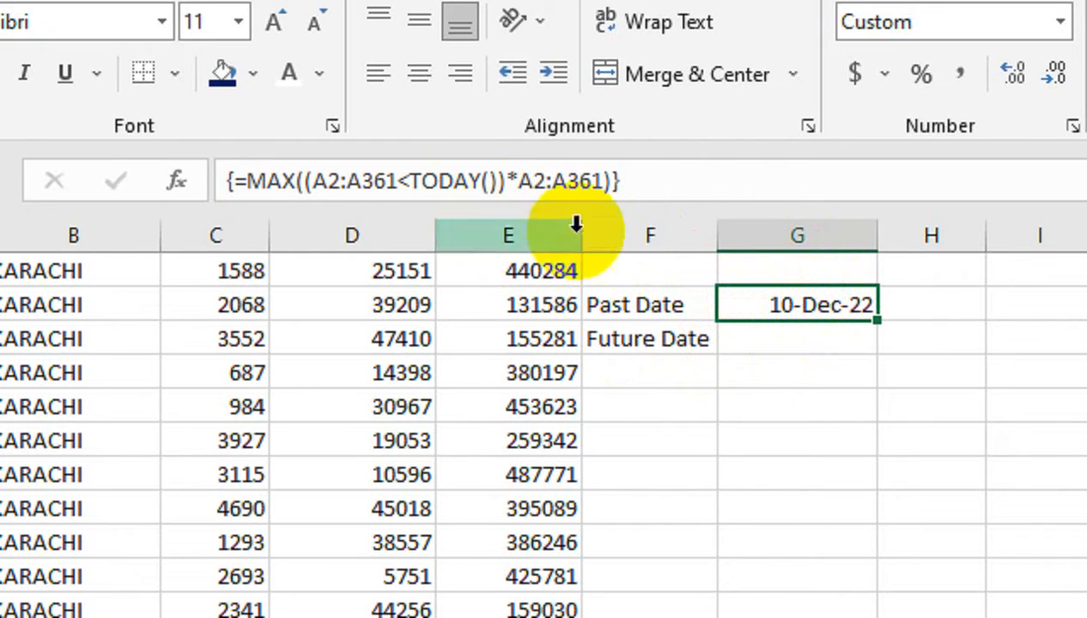
- Begin a MIN formula with a nested IF in G4 beside Future Date, using the condition A2:A361>TODAY()
left_click(738, 340)
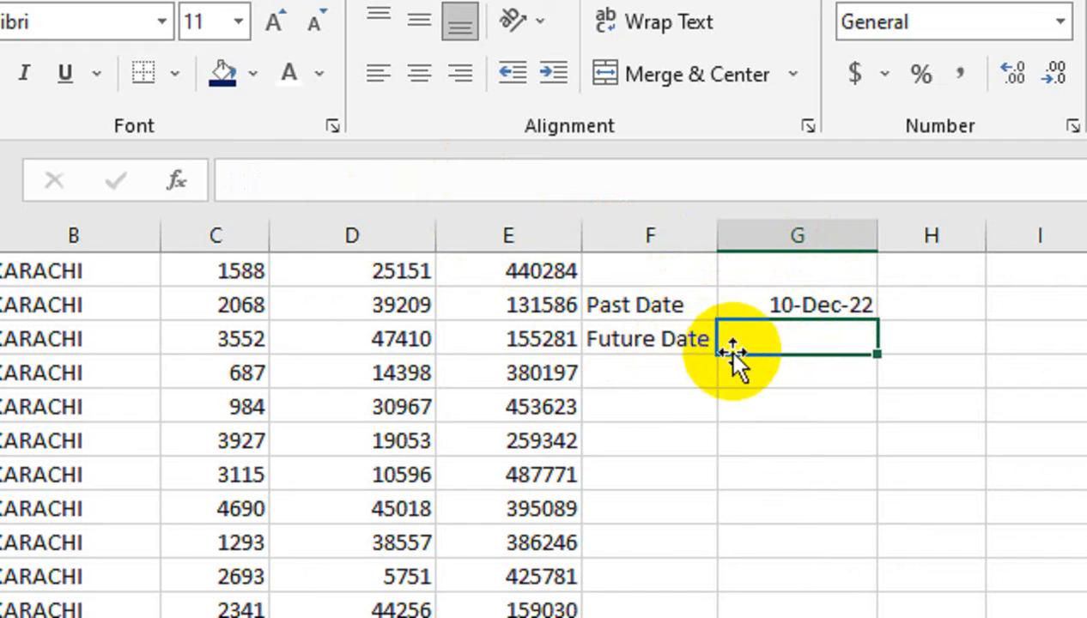
scroll(729, 369, "up", 1)
type("=min")
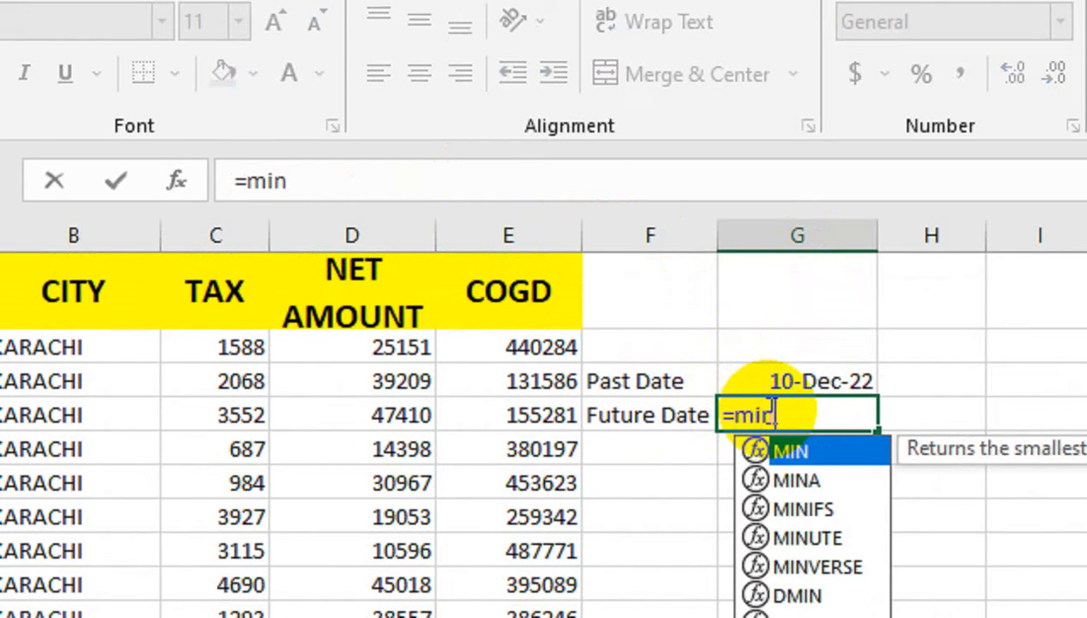
key("Tab")
type("if")
key("Tab")
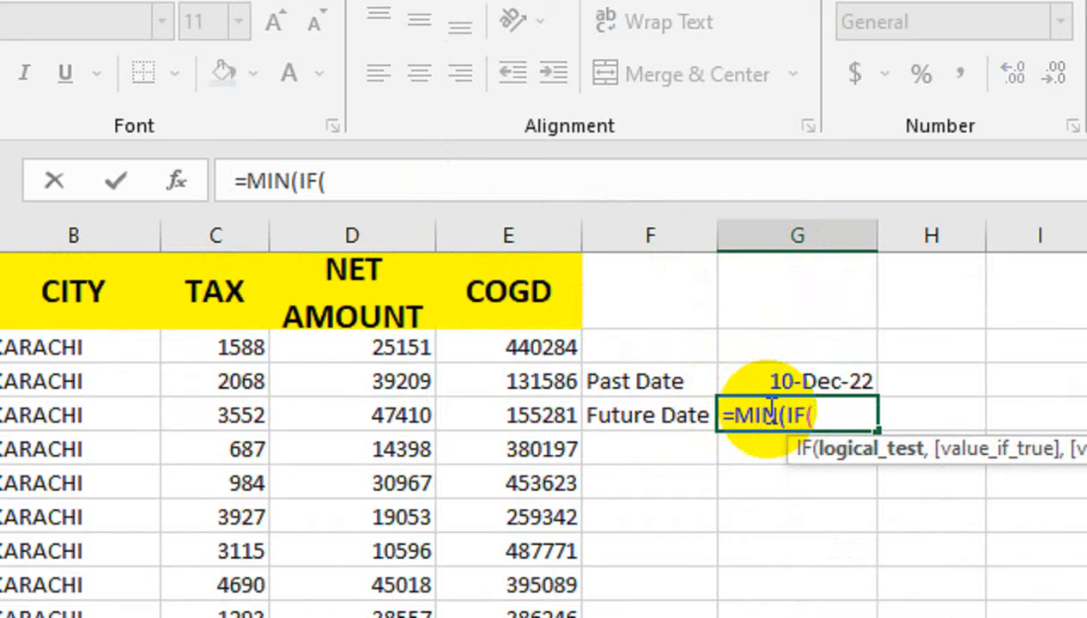
key("Left")
key("Left")
key("Left")
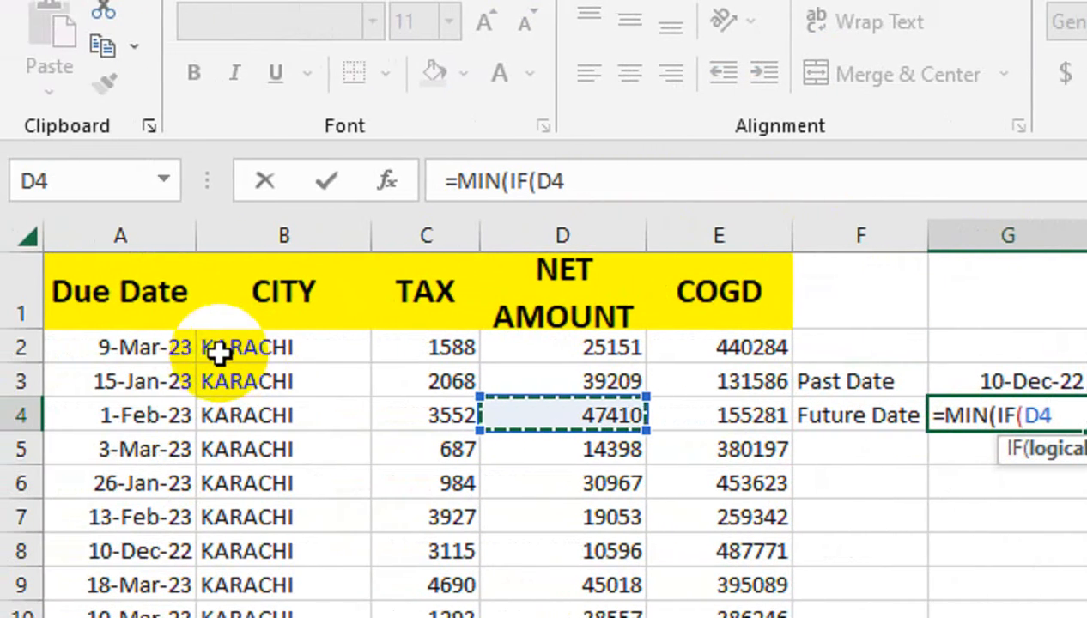
left_click(191, 346)
key("ctrl+shift+Down")
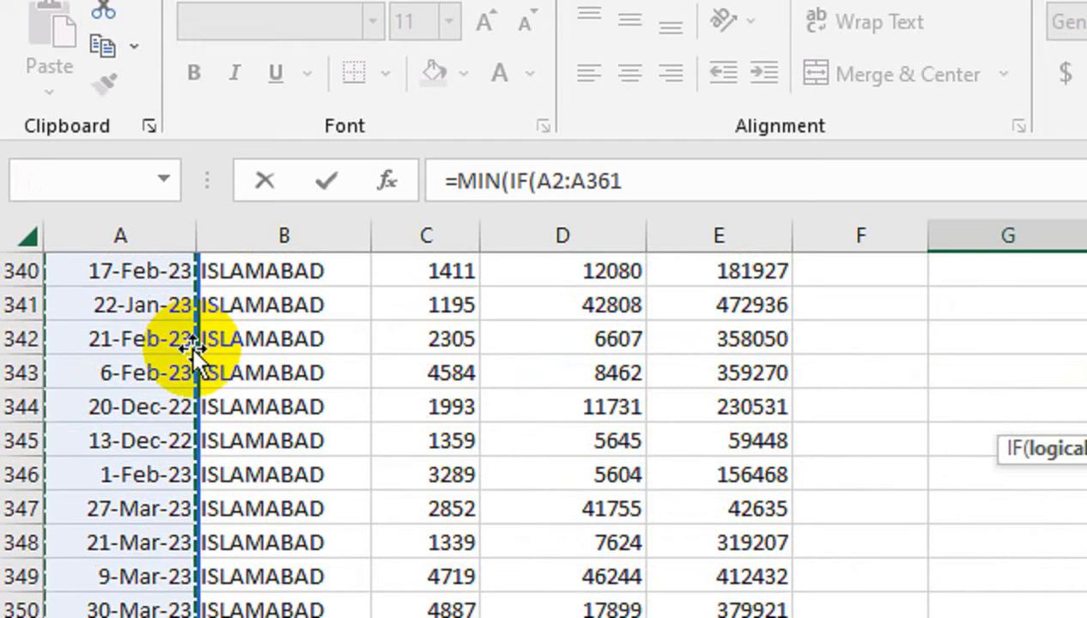
type(">today()")
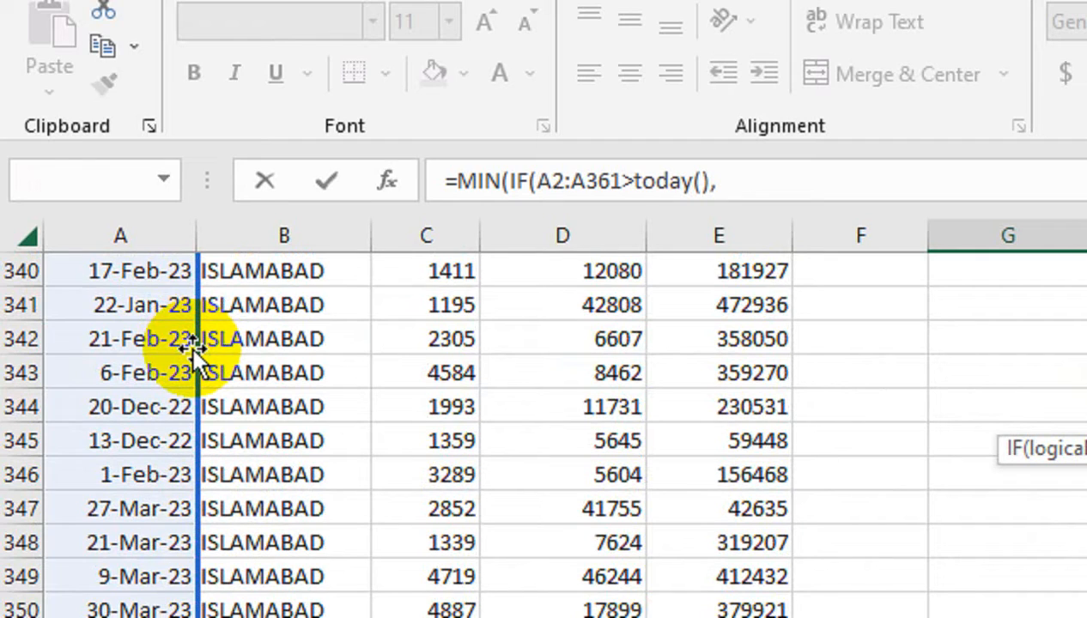
- Add A2:A361 as the value if true and enter =MIN(IF(A2:A361>TODAY(),A2:A361)) in G4 as an array formula
type(",")
left_click(79, 271)
key("ctrl+Up")
key("Down")
key("ctrl+shift+Down")
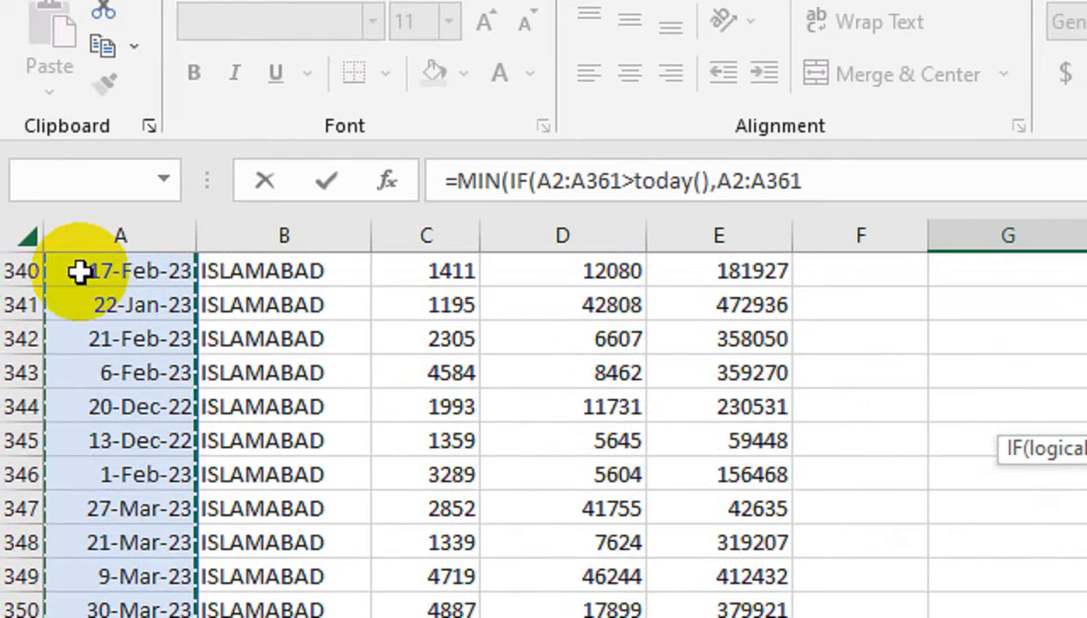
type(")")
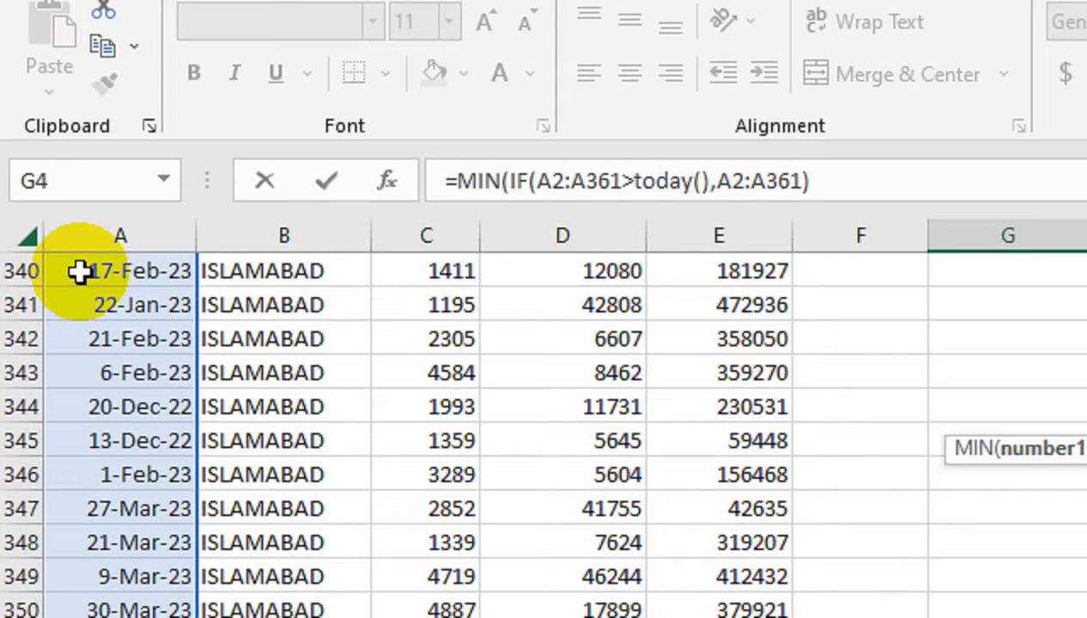
type(")")
key("ctrl+shift+Return")
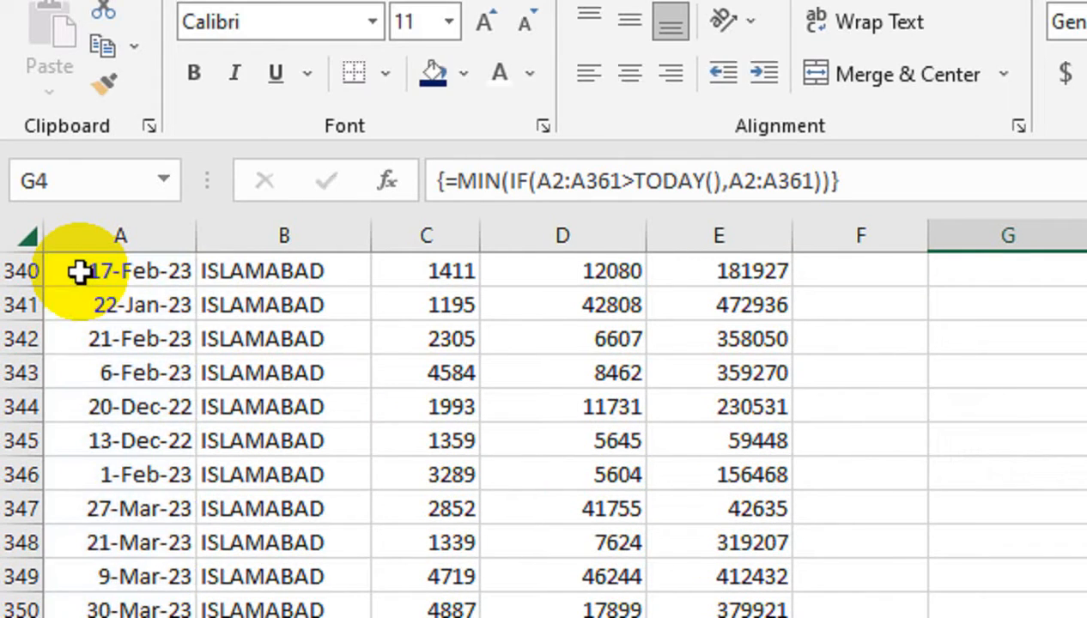
- Format the Future Date result in G4 as a day-month-year date
scroll(883, 391, "up", 10)
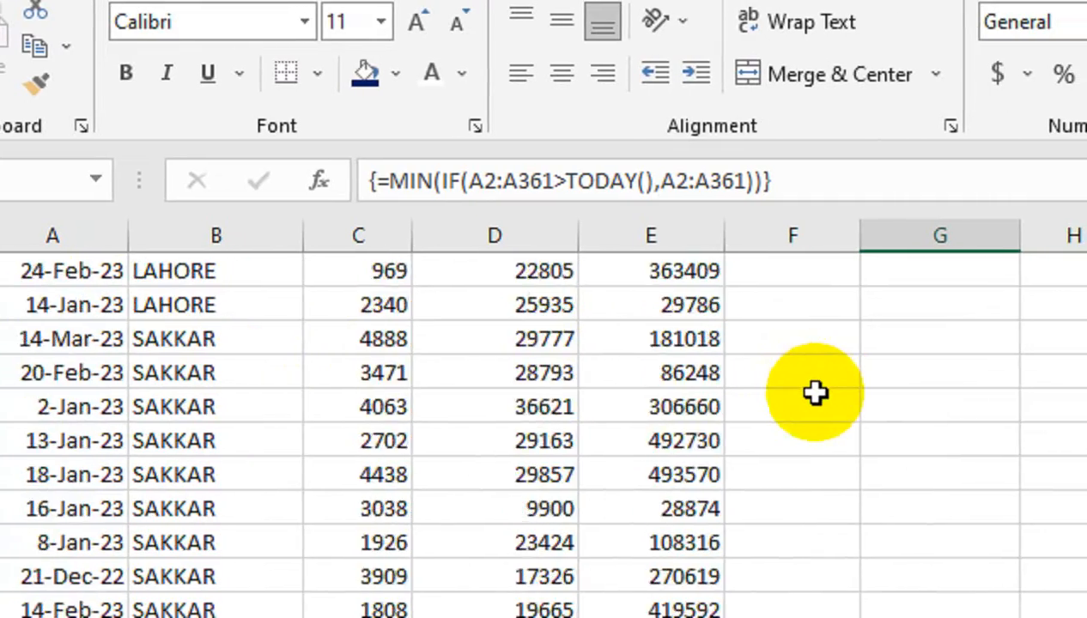
scroll(815, 392, "up", 15)
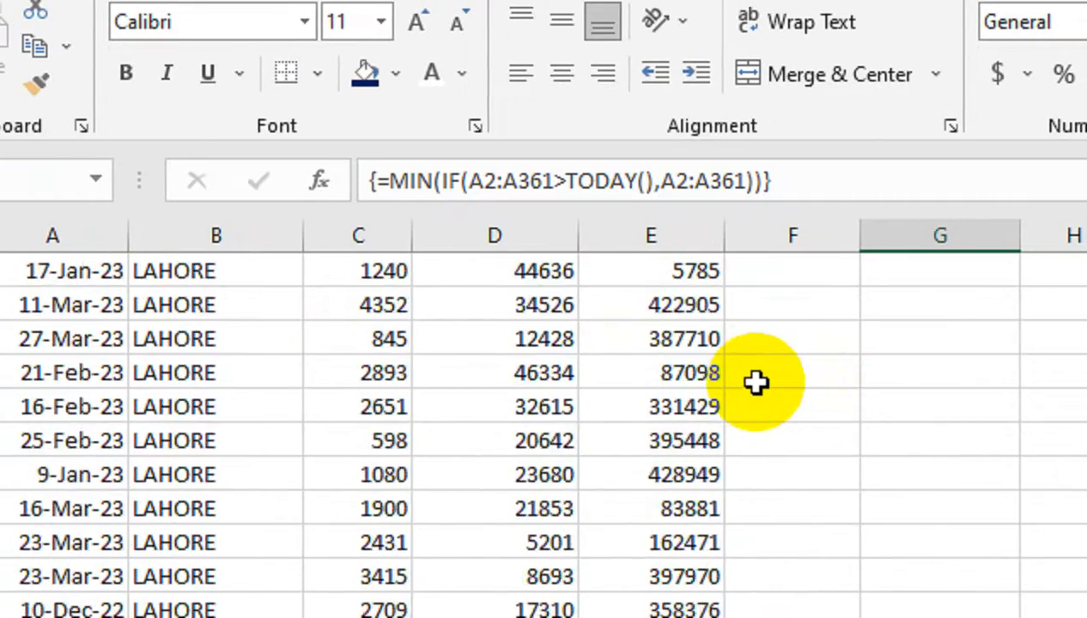
key("Up")
scroll(757, 382, "up", 1)
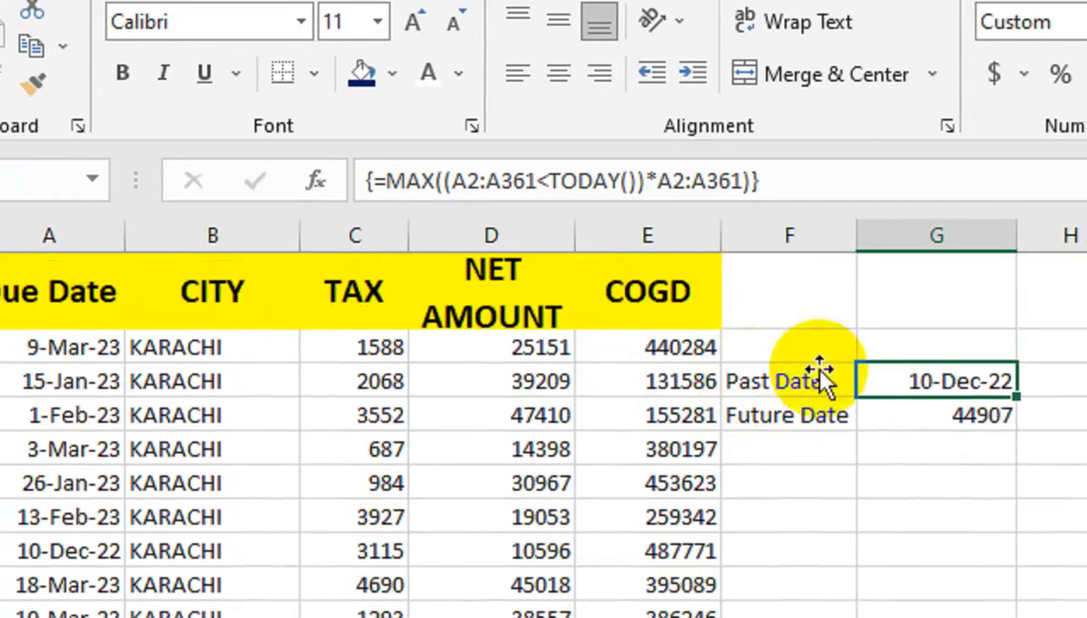
left_click(831, 433)
left_click(828, 422)
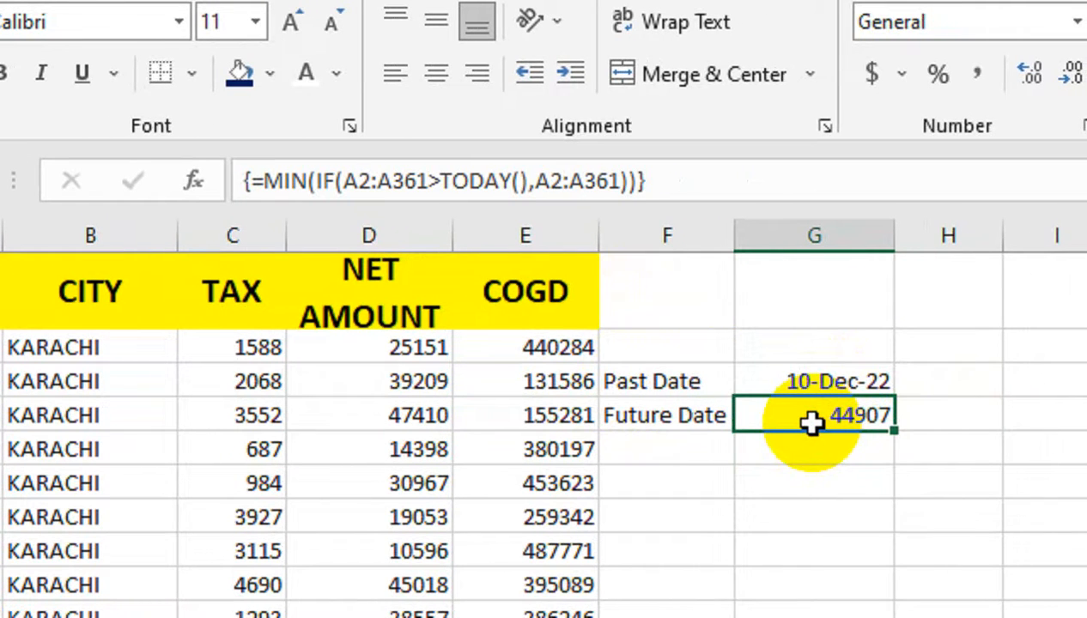
key("ctrl+shift+3")
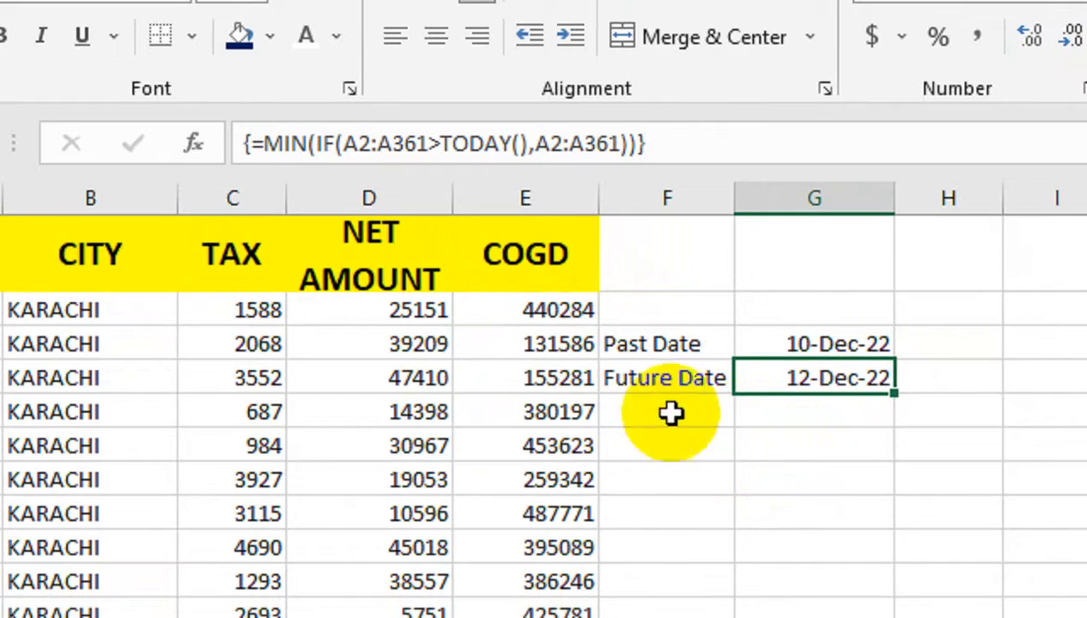
- Copy the header row A1:E1 to G6:K6 and clear the formatting of the pasted headers
left_click_drag(68, 262, 703, 264)
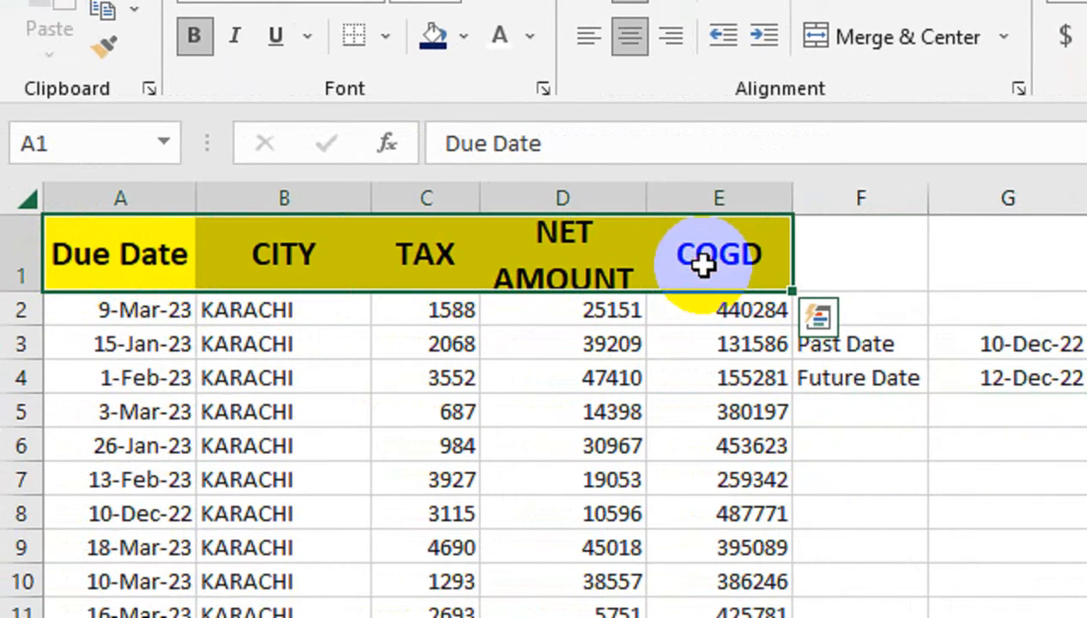
key("ctrl+c")
left_click(988, 445)
key("ctrl+v")
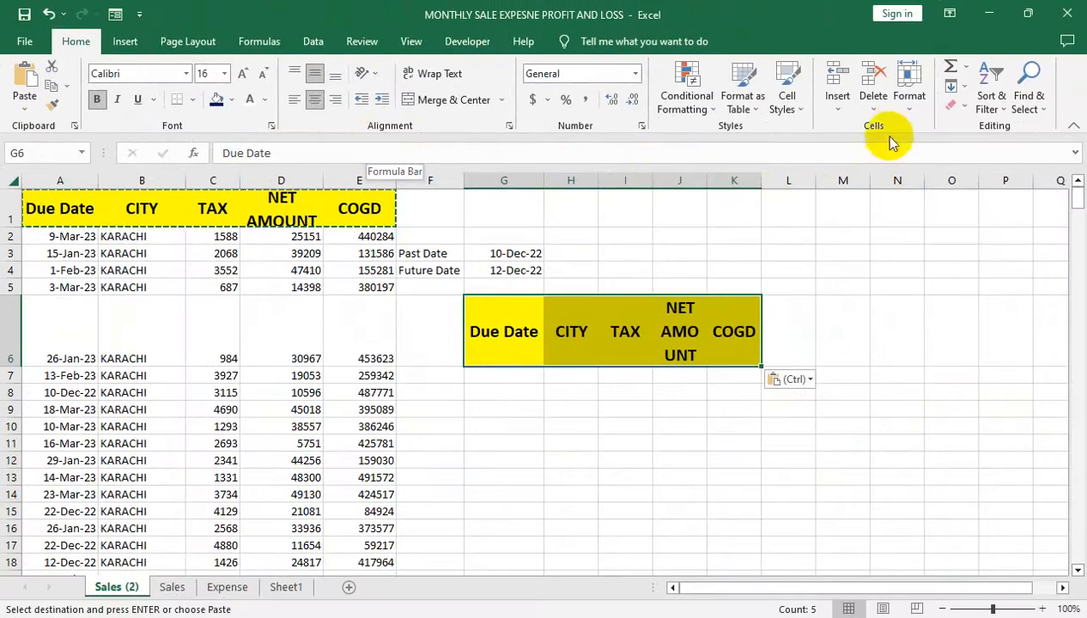
left_click(950, 104)
left_click(959, 146)
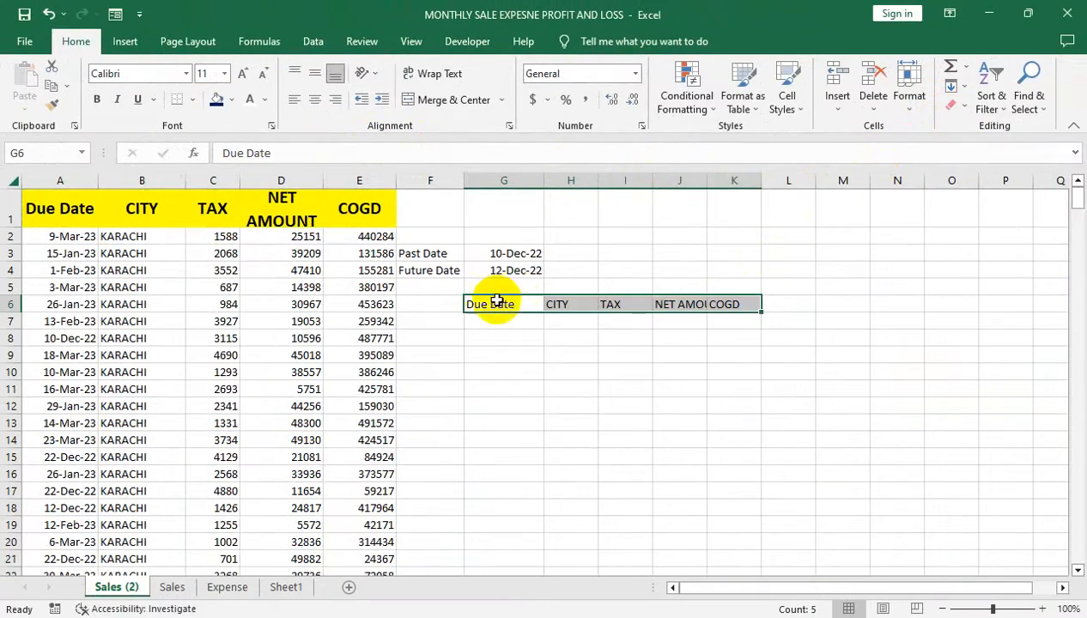
- Style the G6:K6 headers as bold, centred white text on dark blue fill, and autofit column J to NET AMOUNT
left_click(96, 101)
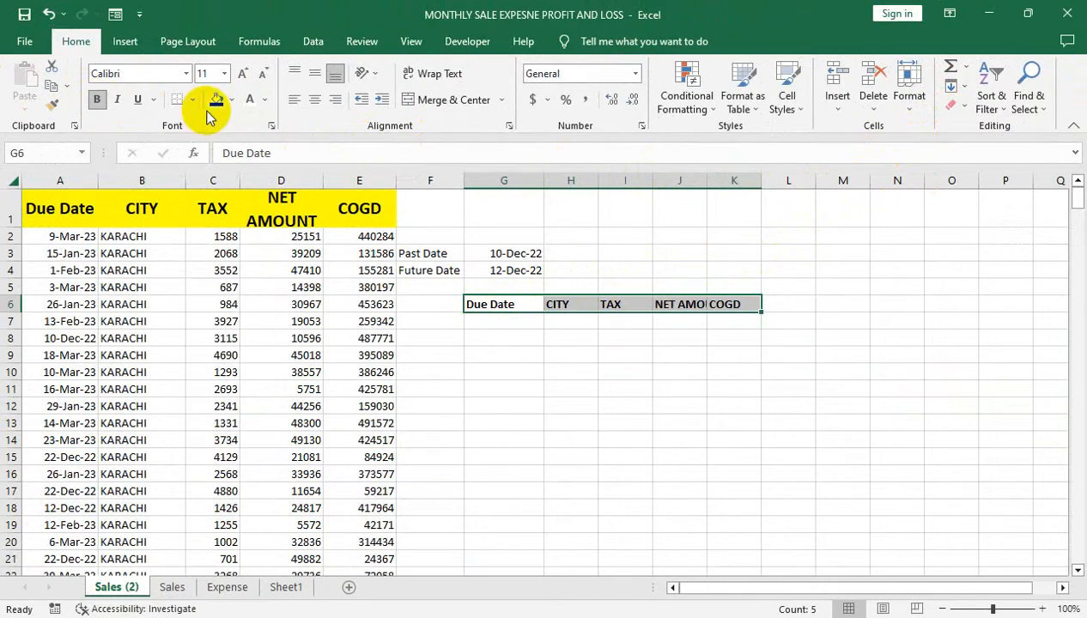
left_click(215, 102)
left_click(249, 102)
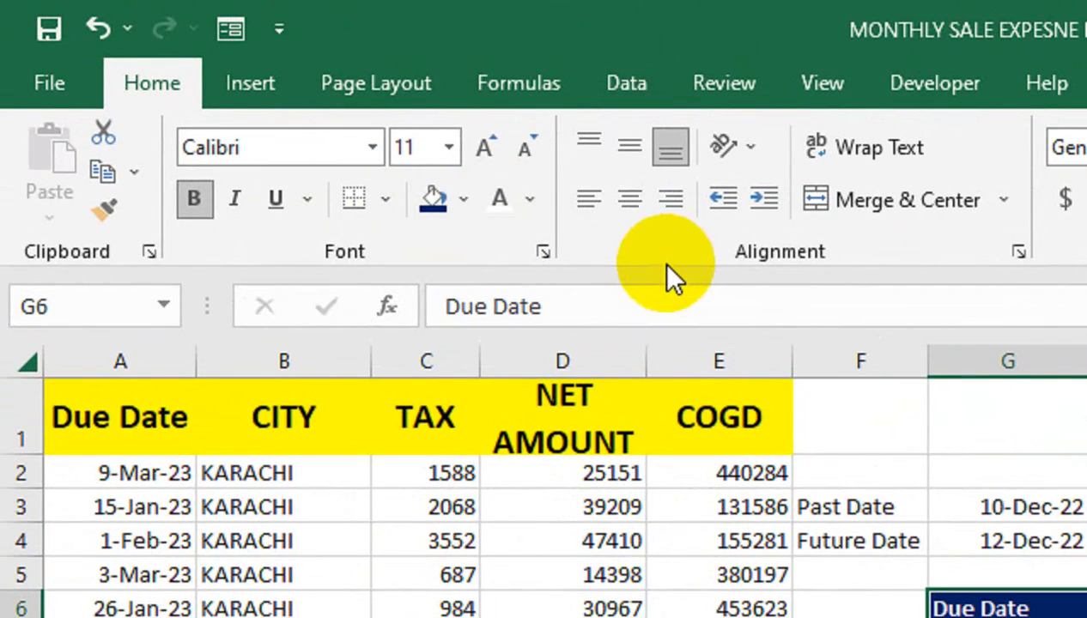
left_click(629, 199)
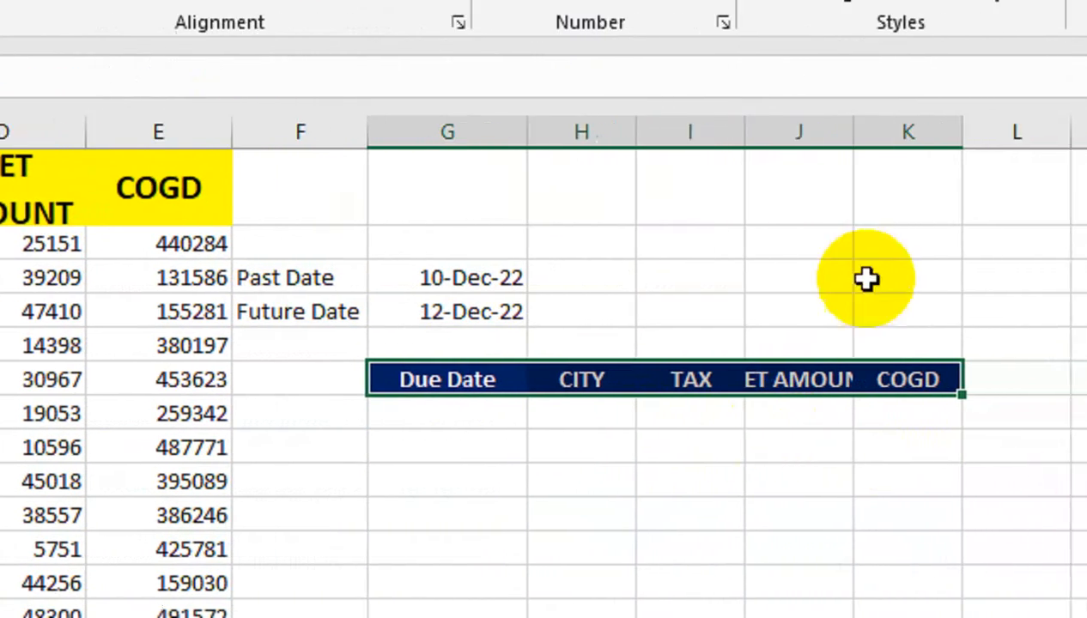
double_click(853, 131)
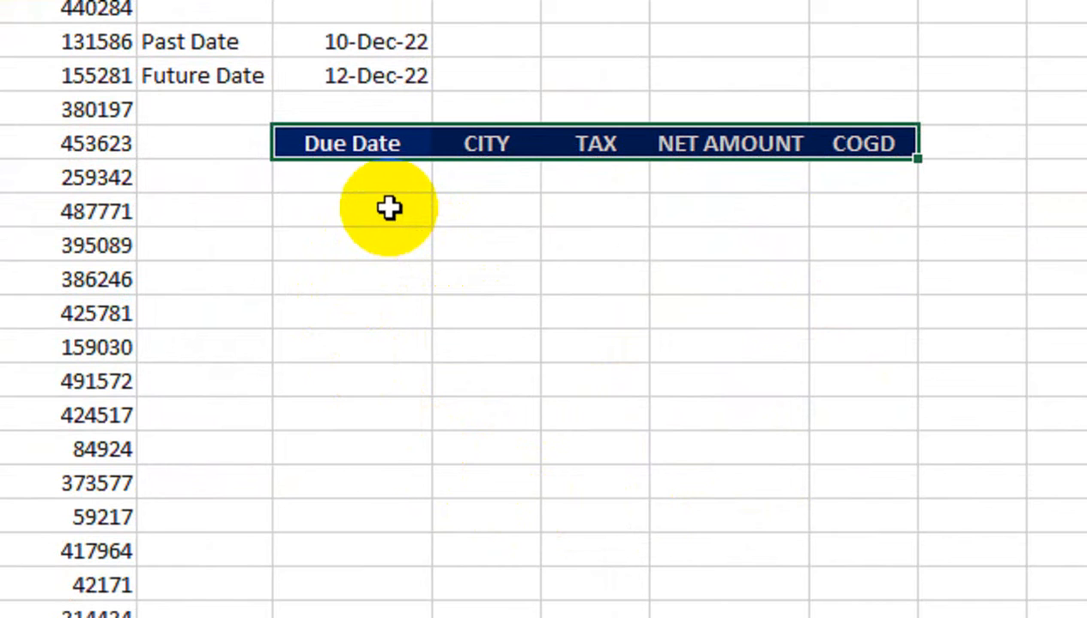
- Begin a COUNTIF formula in G5 below the future date with A2:A361 as the range
left_click(364, 181)
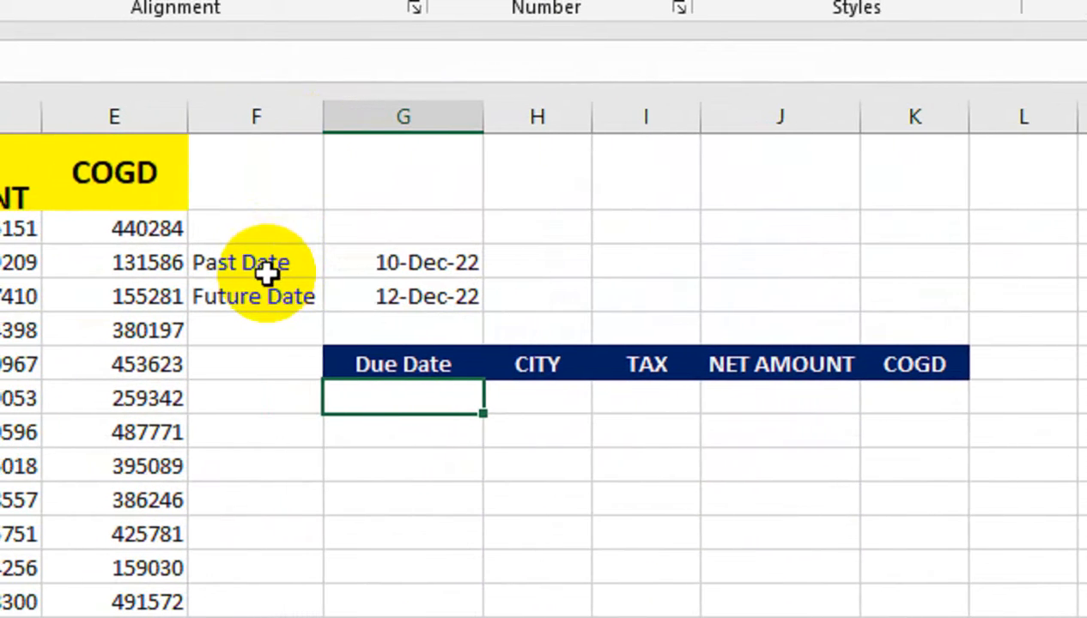
left_click(541, 327)
left_click(412, 301)
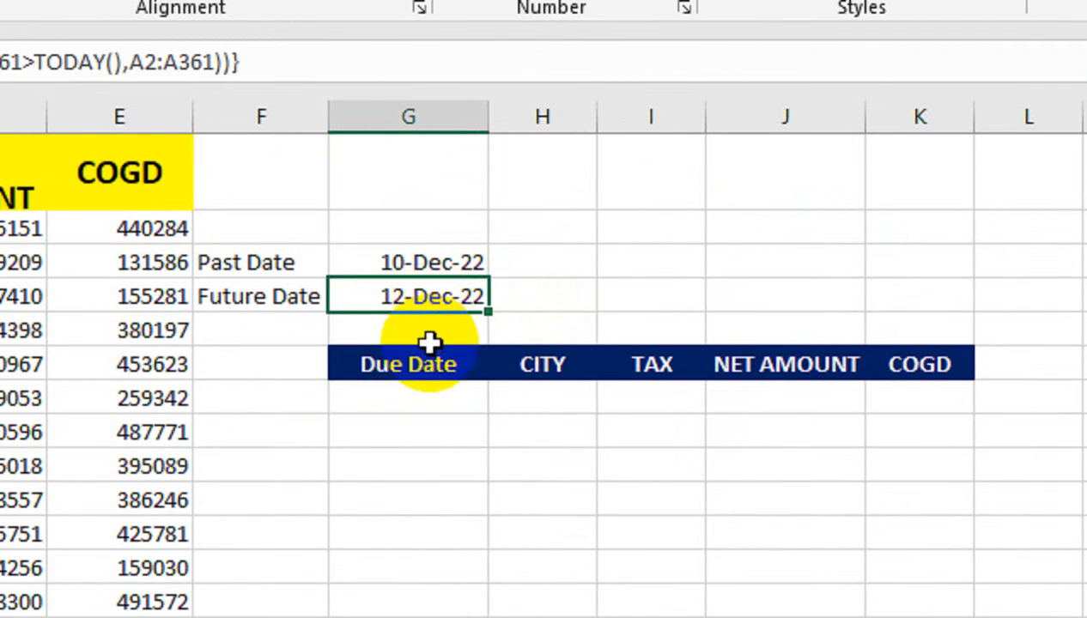
left_click(429, 335)
type("=co")
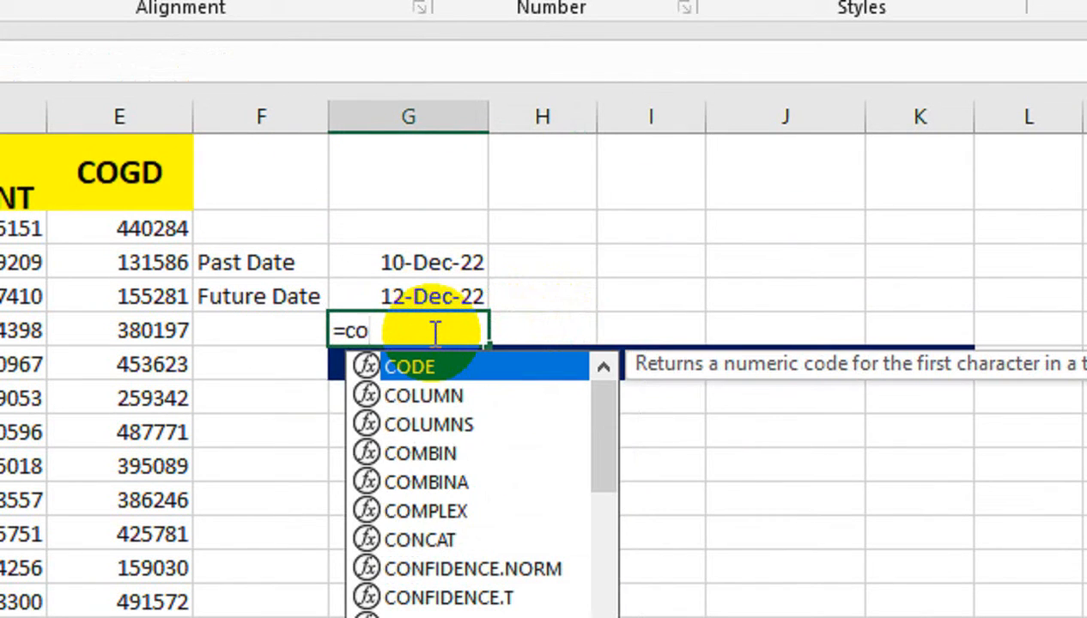
type("untif")
key("Tab")
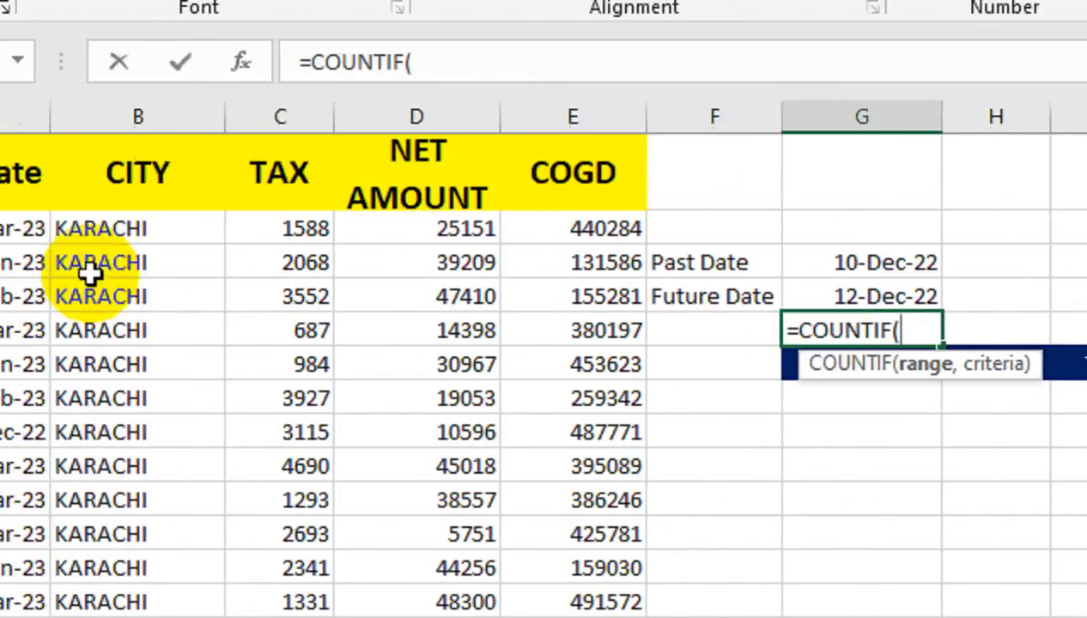
left_click(105, 226)
key("ctrl+shift+Down")
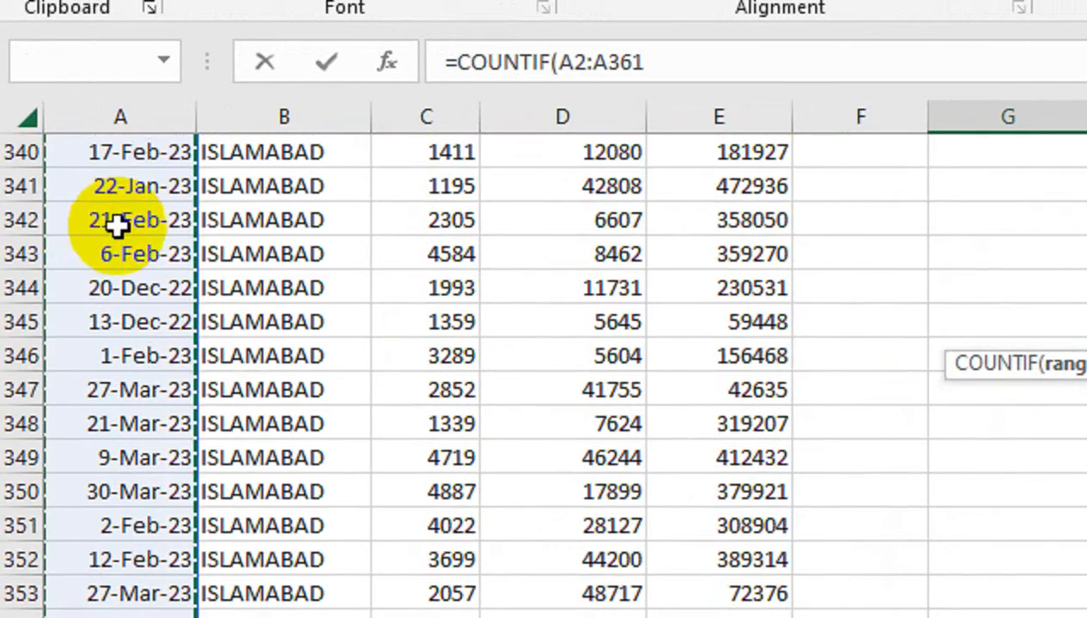
- Use the future date in G4 as the criterion and enter =COUNTIF(A2:A361,G4) in G5
type(",")
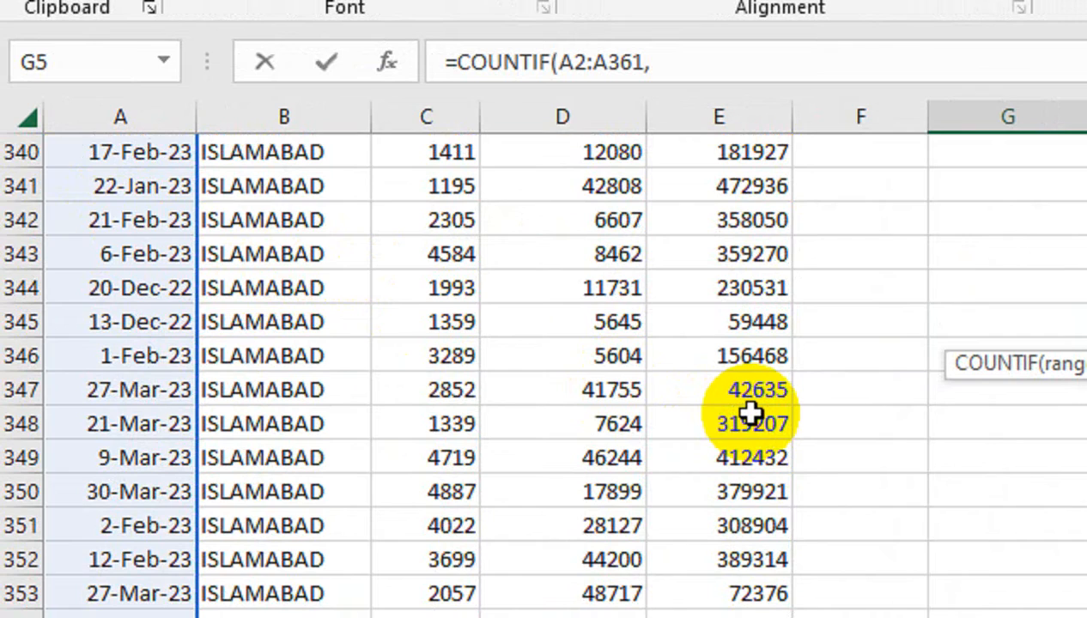
key("Up")
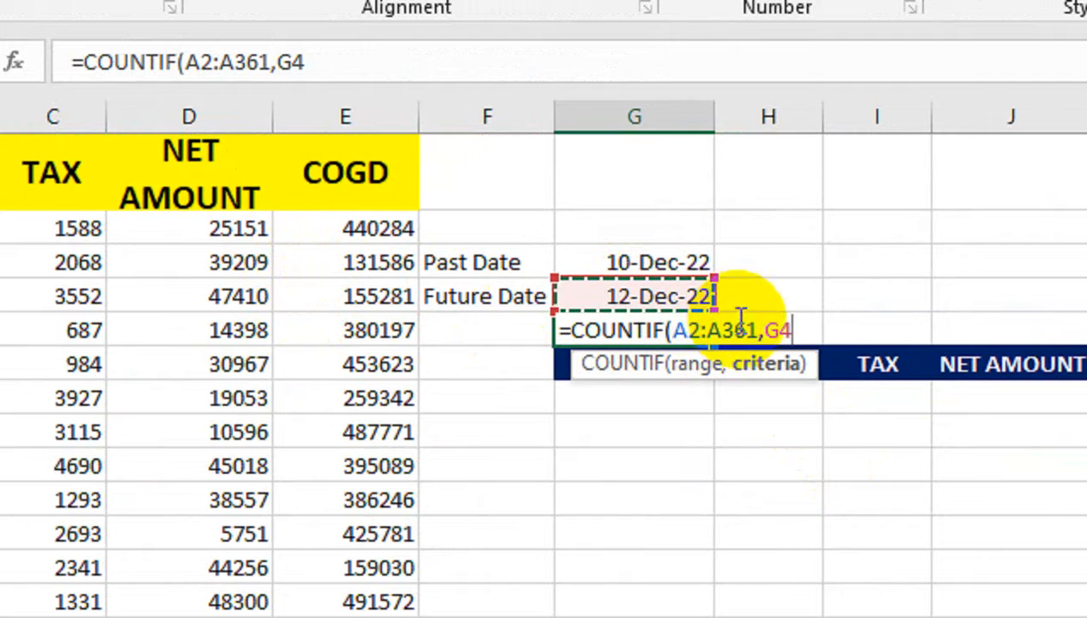
type(")")
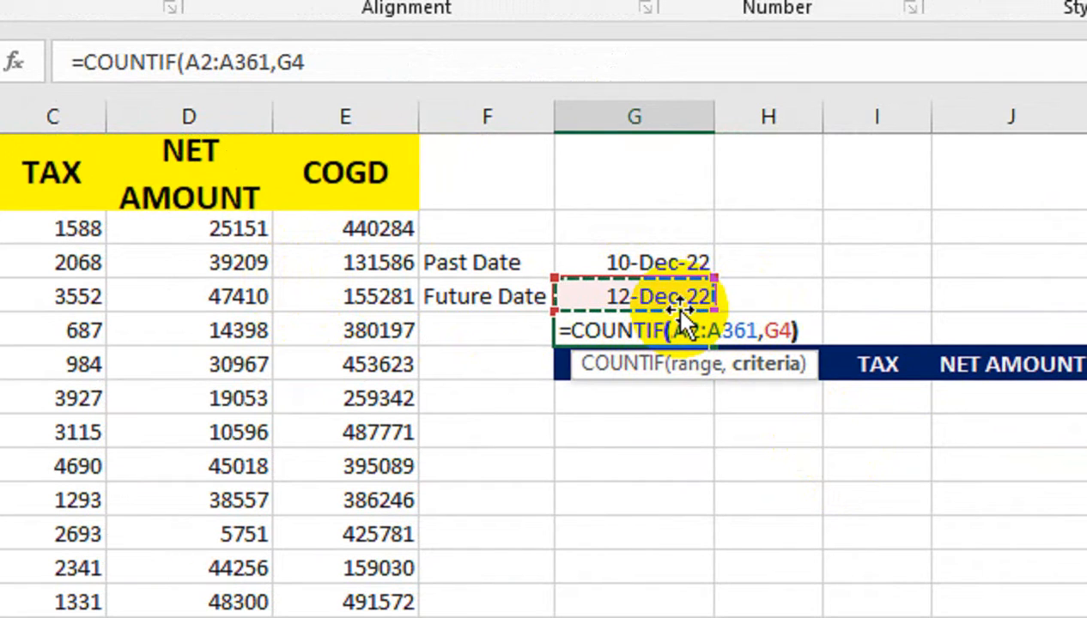
key("Return")
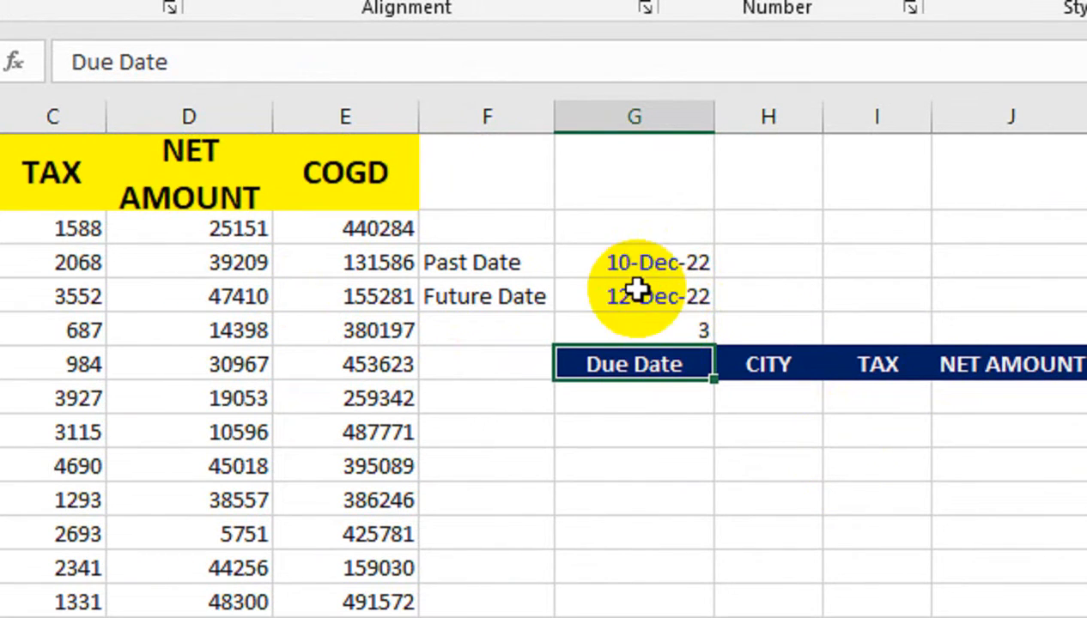
left_click(636, 292)
left_click(614, 321)
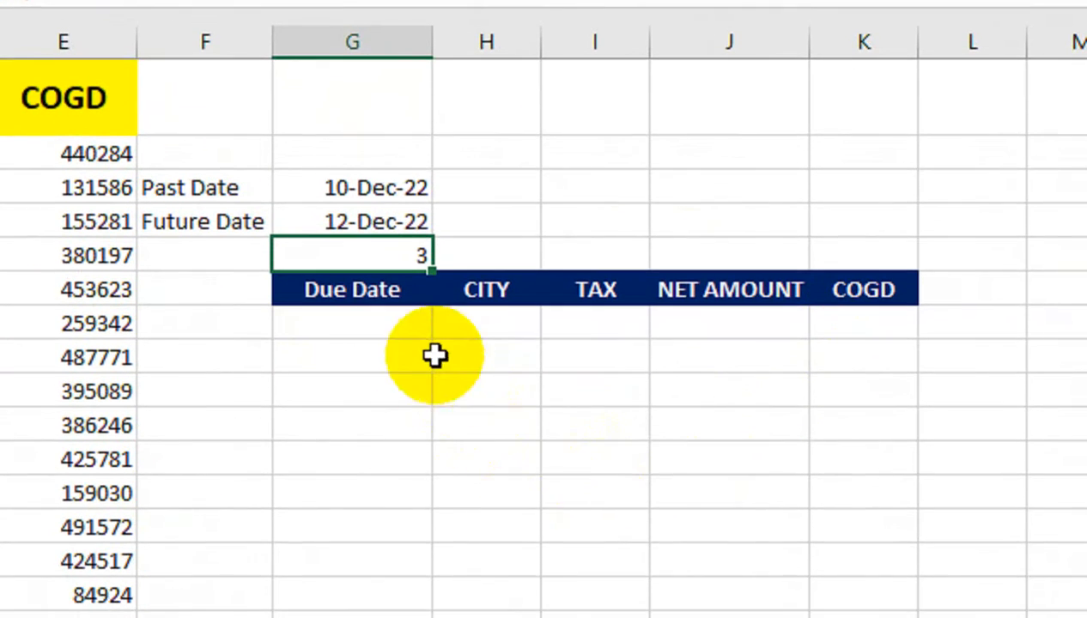
- Begin a formula with INDEX nested inside IFERROR in G7, the first cell under the Due Date header
left_click(418, 333)
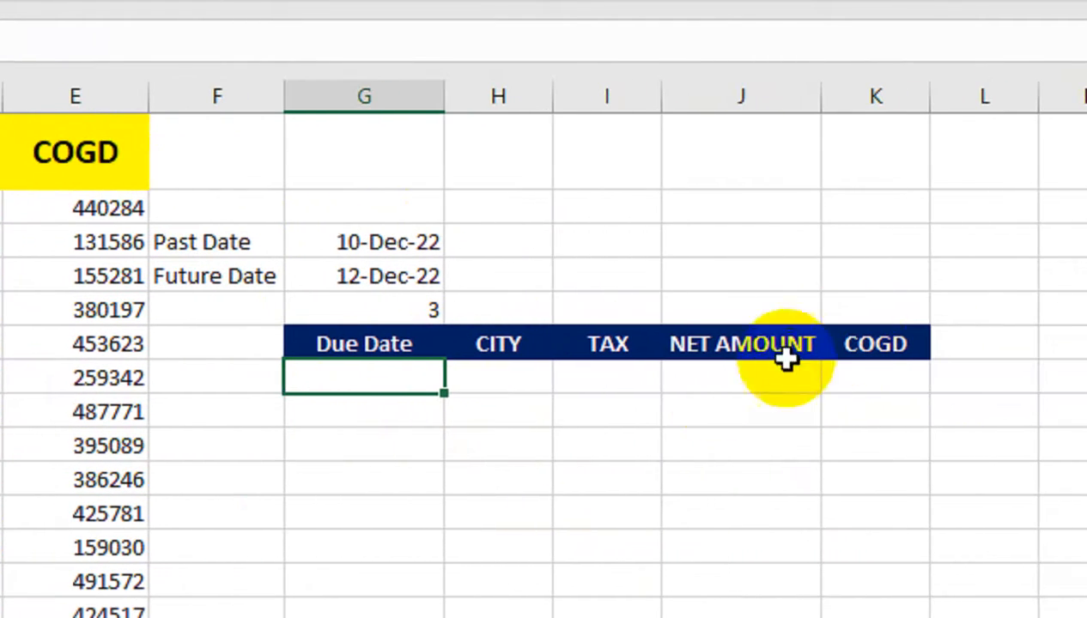
type("=if")
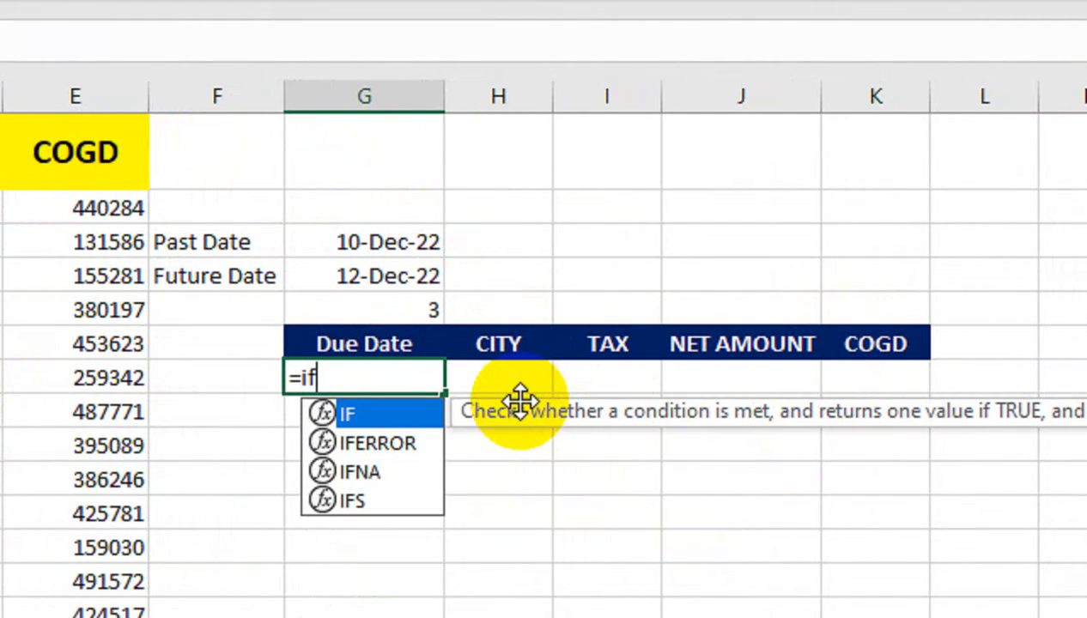
type("e")
key("Tab")
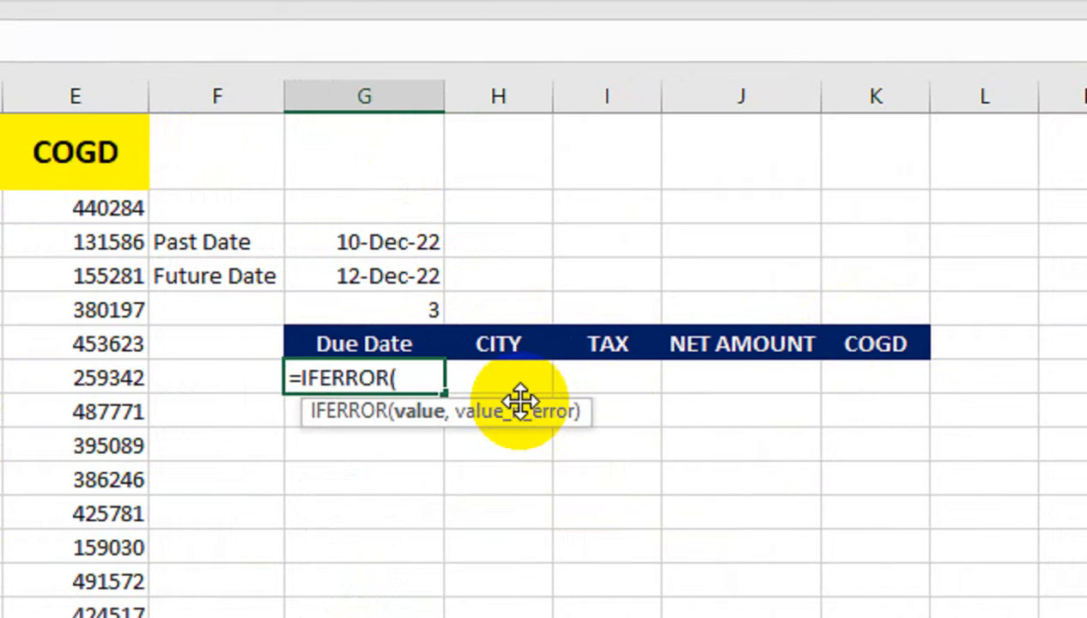
type("ind")
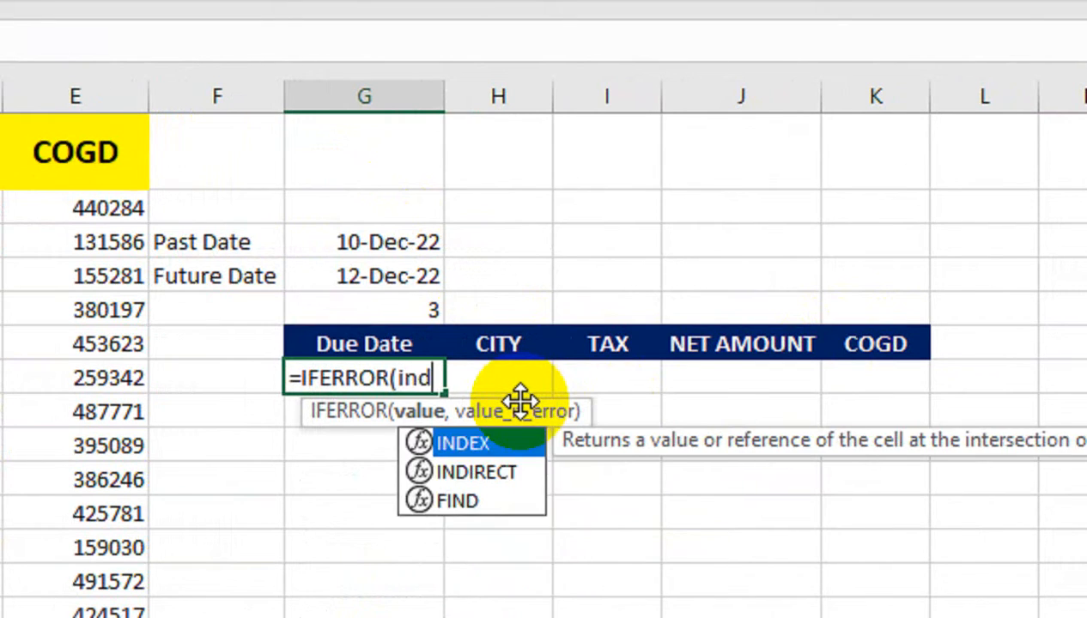
key("Tab")
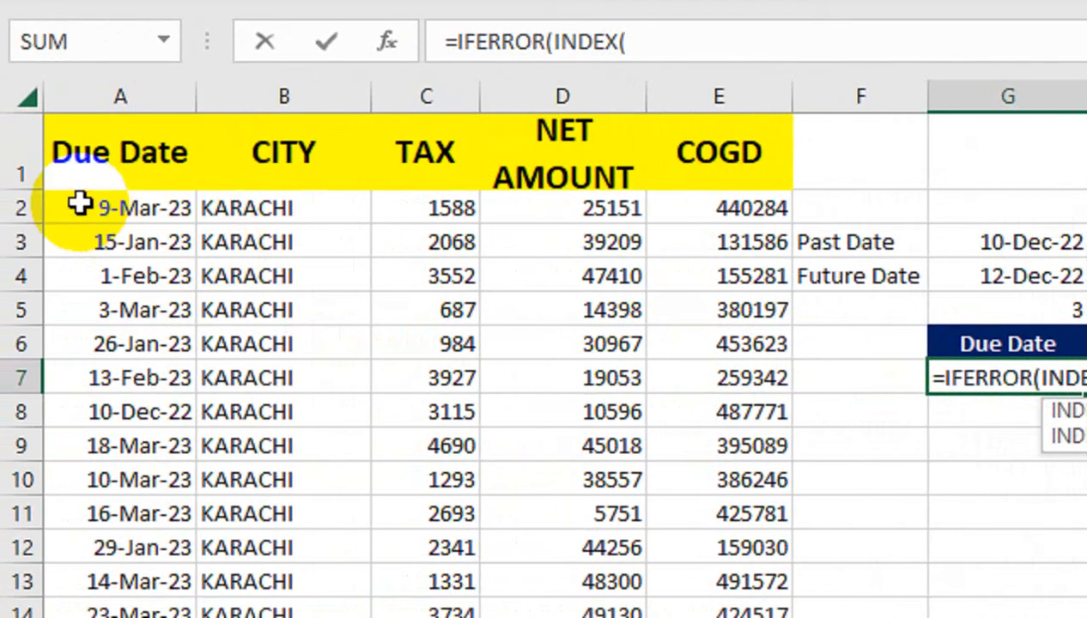
- Use the due dates A2:A361 as the INDEX array, locking only the rows as A$2:A$361
left_click(80, 206)
key("ctrl+shift+Down")
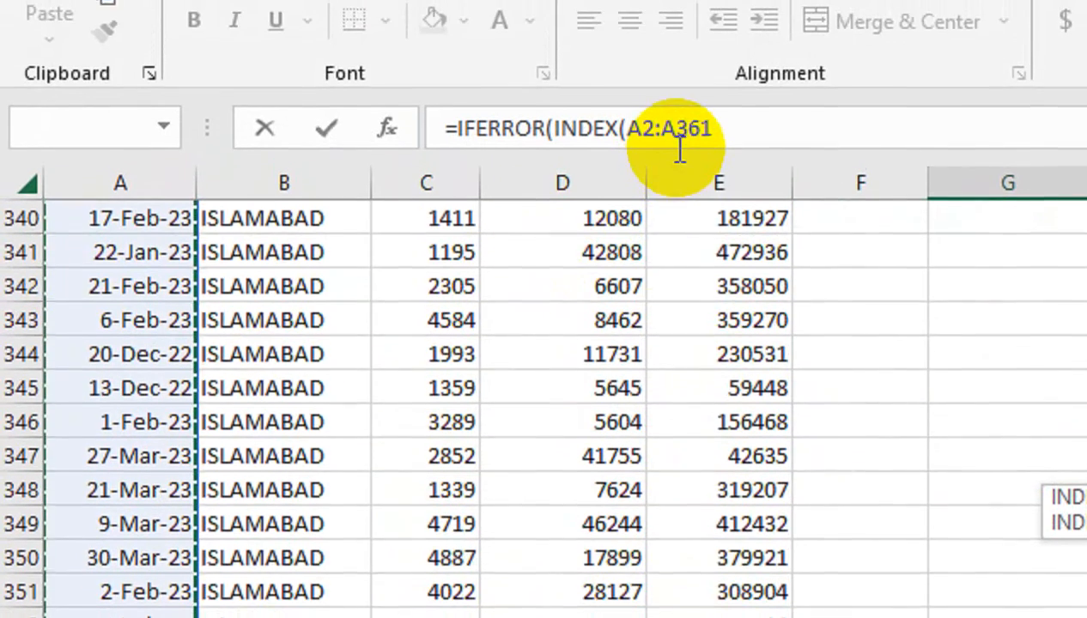
key("F4")
key("F4")
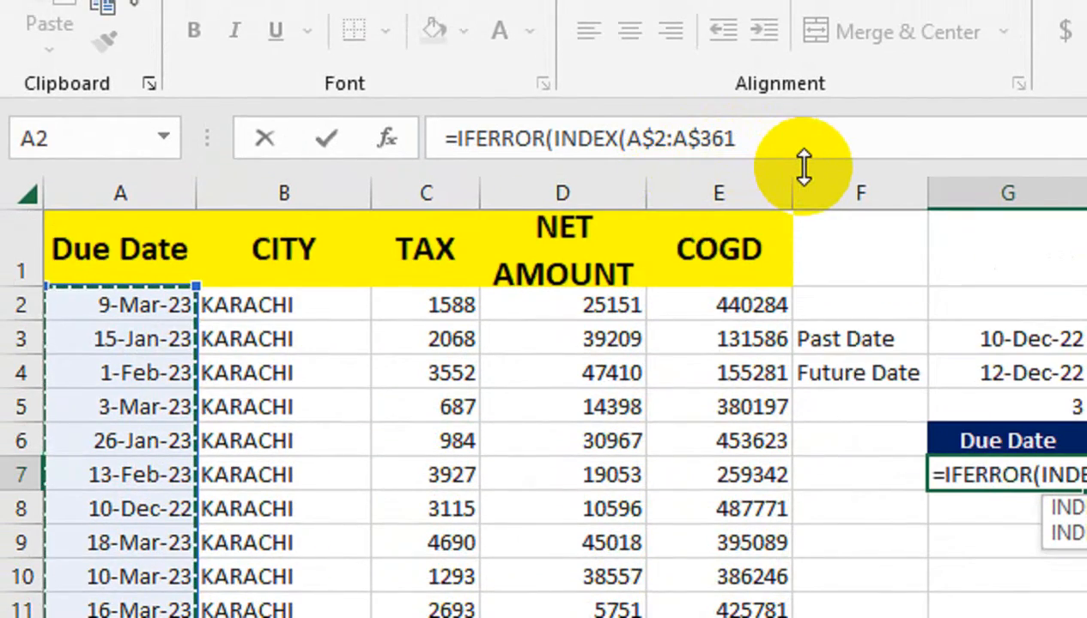
type(",")
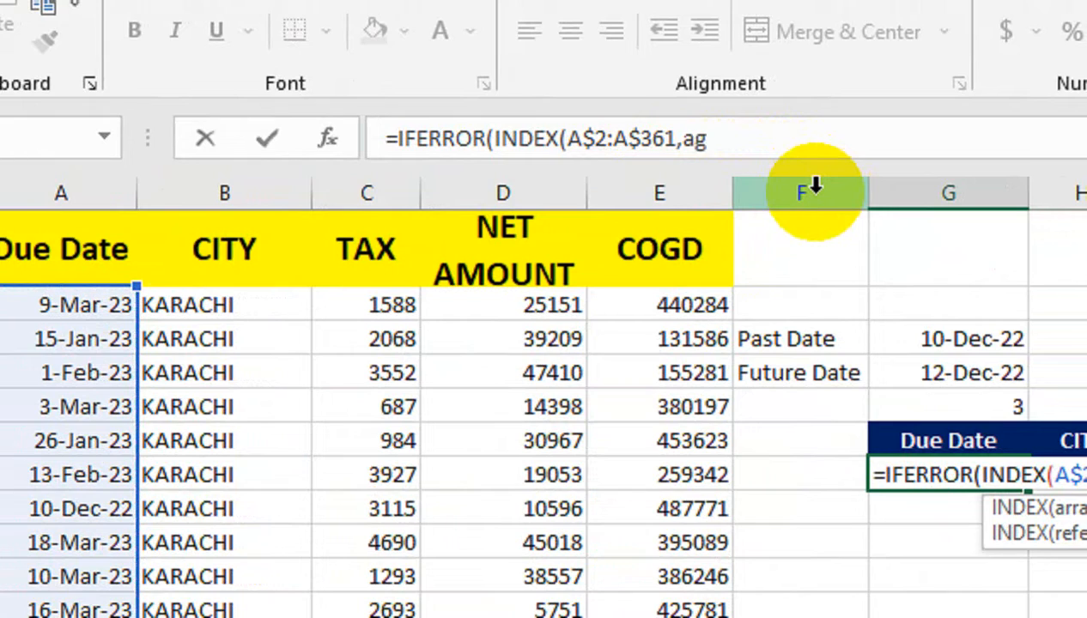
- Nest AGGREGATE as the INDEX row number, with function 15 (SMALL) and option 6 (Ignore error values)
type("ag")
key("Tab")
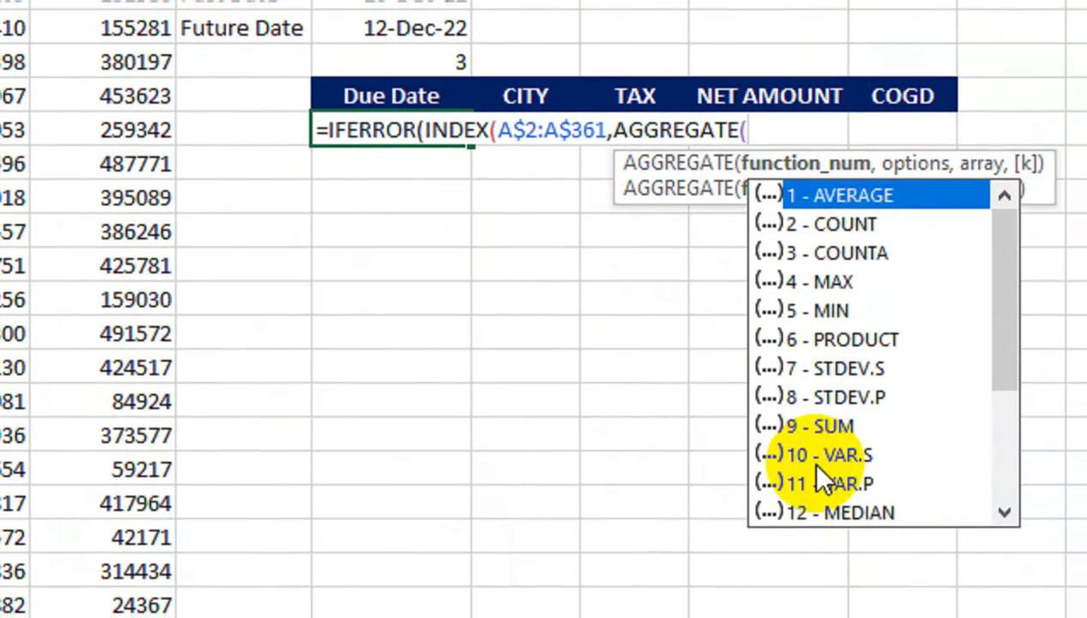
scroll(807, 458, "down", 1)
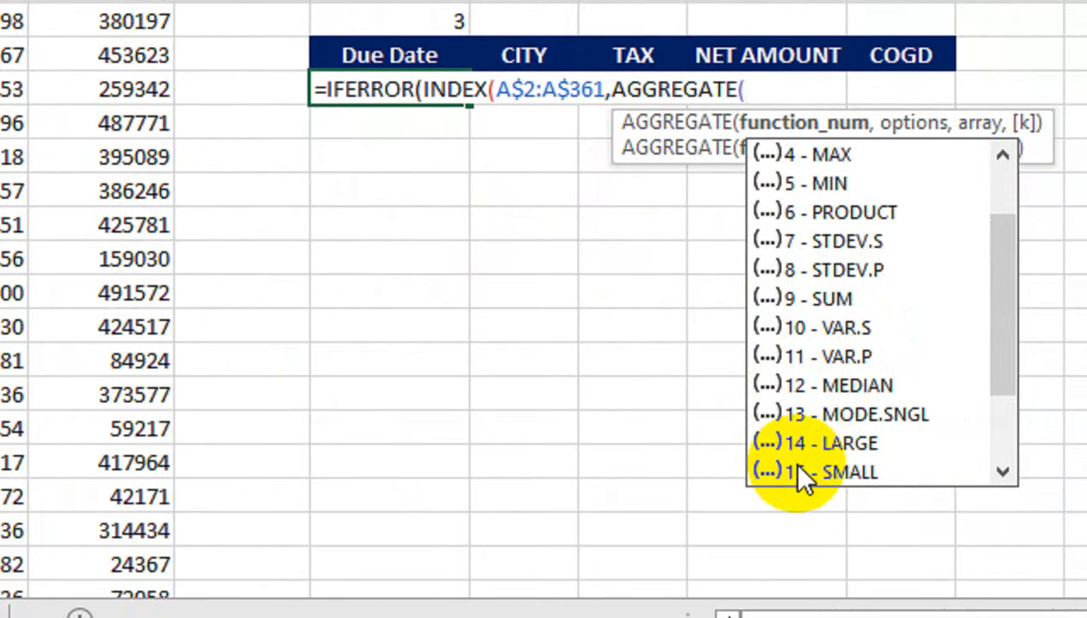
type("15,")
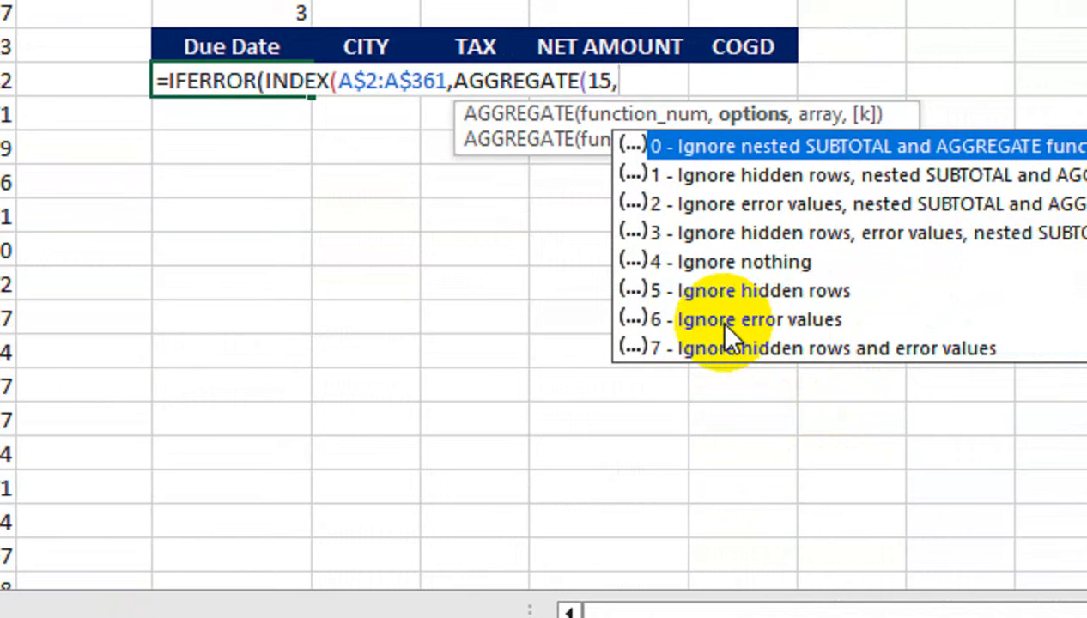
type("6,")
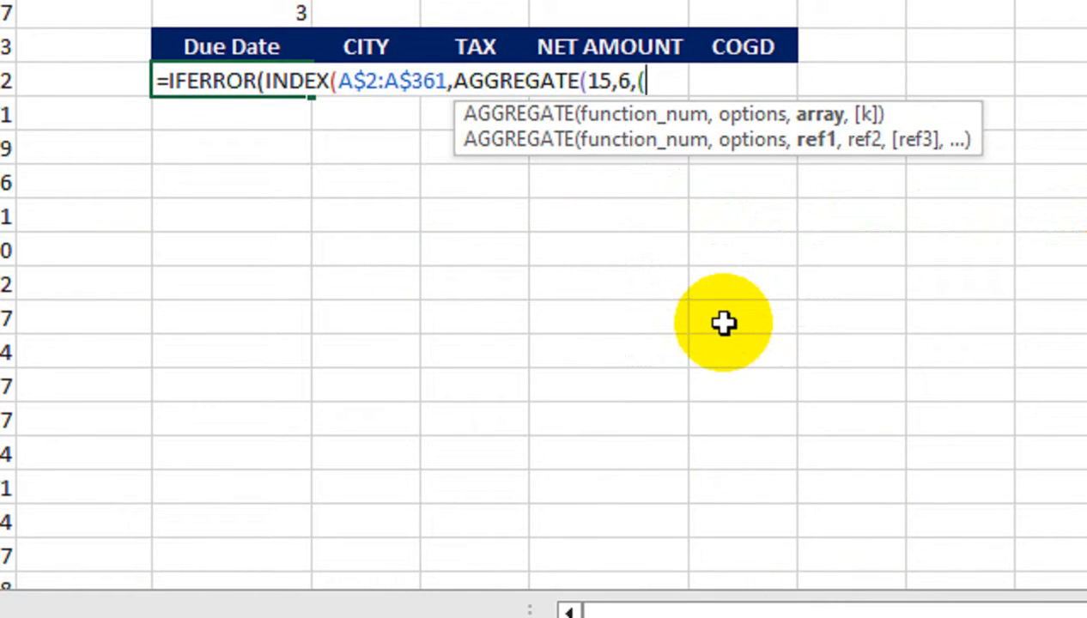
- Open the AGGREGATE array with a parenthesised ROW function over the absolute range $A$2:$A$361
type("(row(")
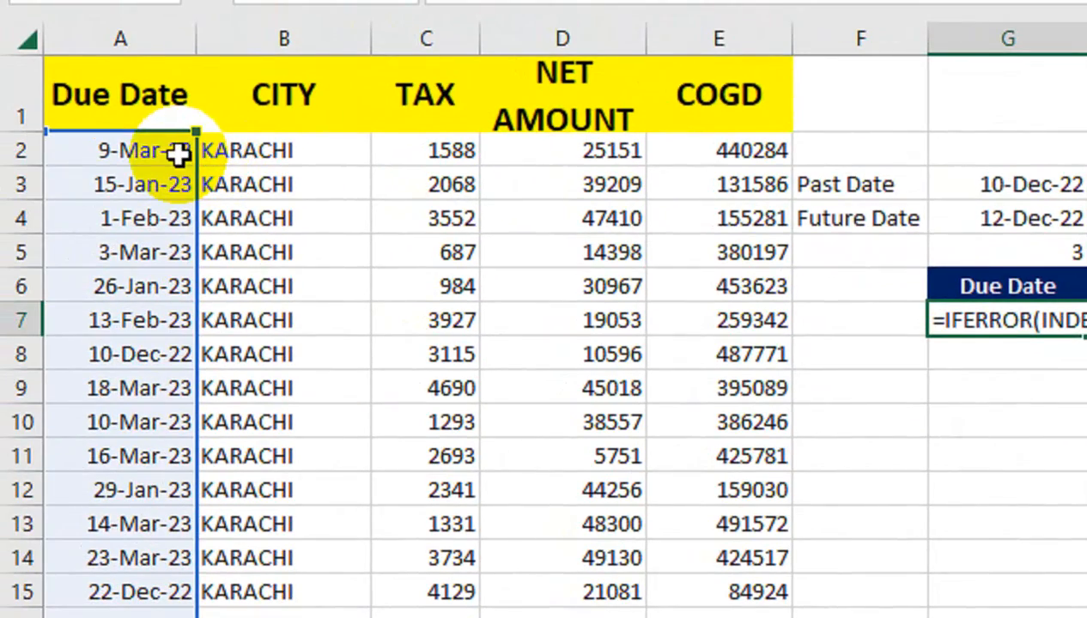
left_click(177, 153)
key("ctrl+shift+Down")
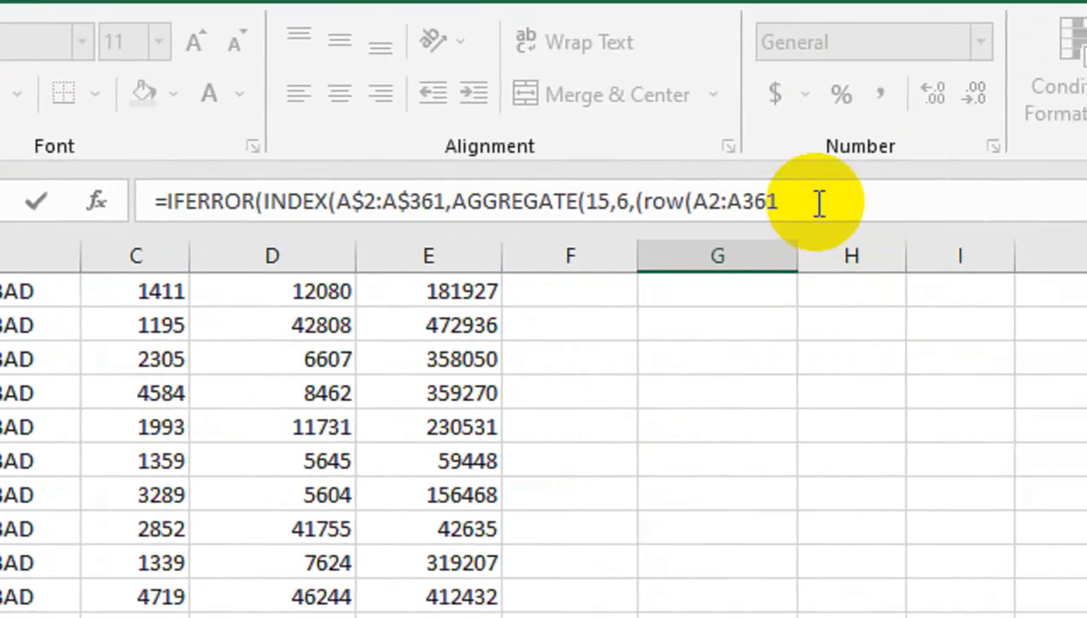
key("F4")
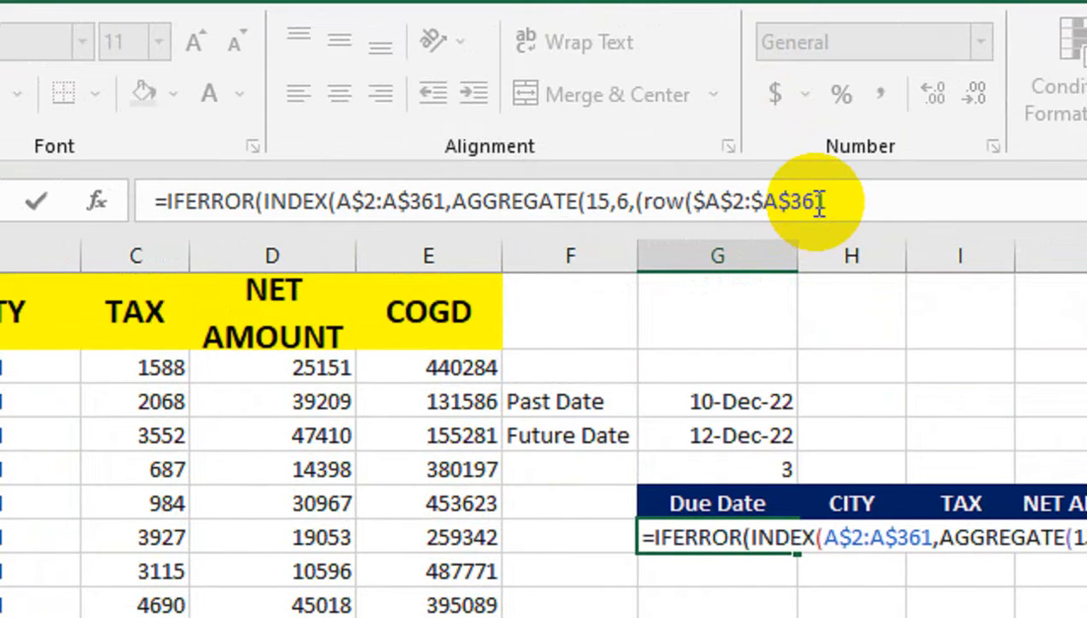
type(")")
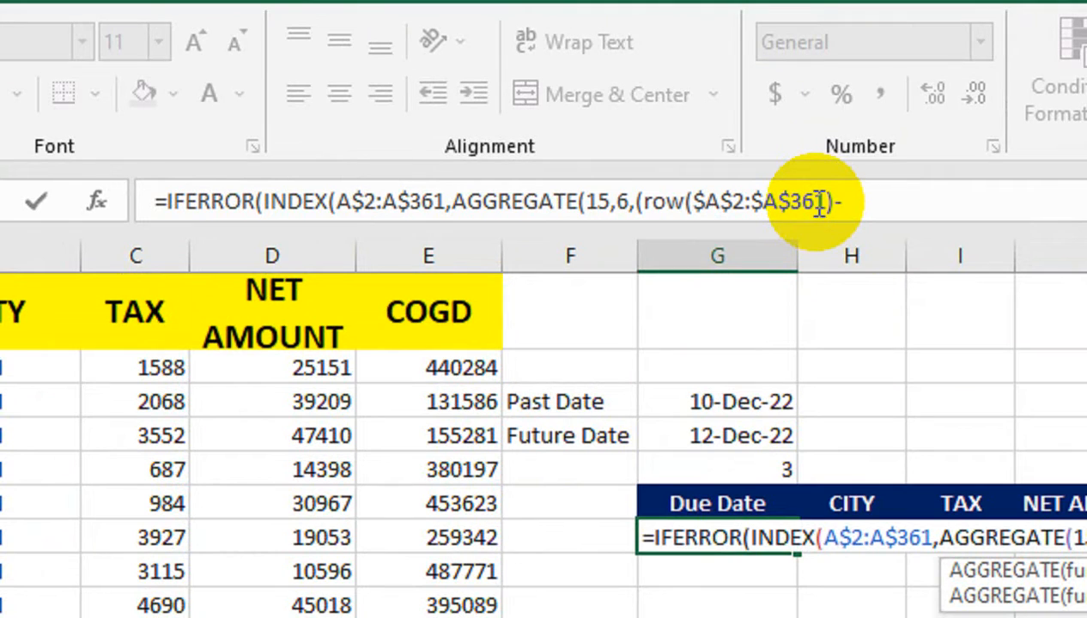
- Subtract the ROW of the first data row in the array expression, using the row-locked reference B$2
type("-ro")
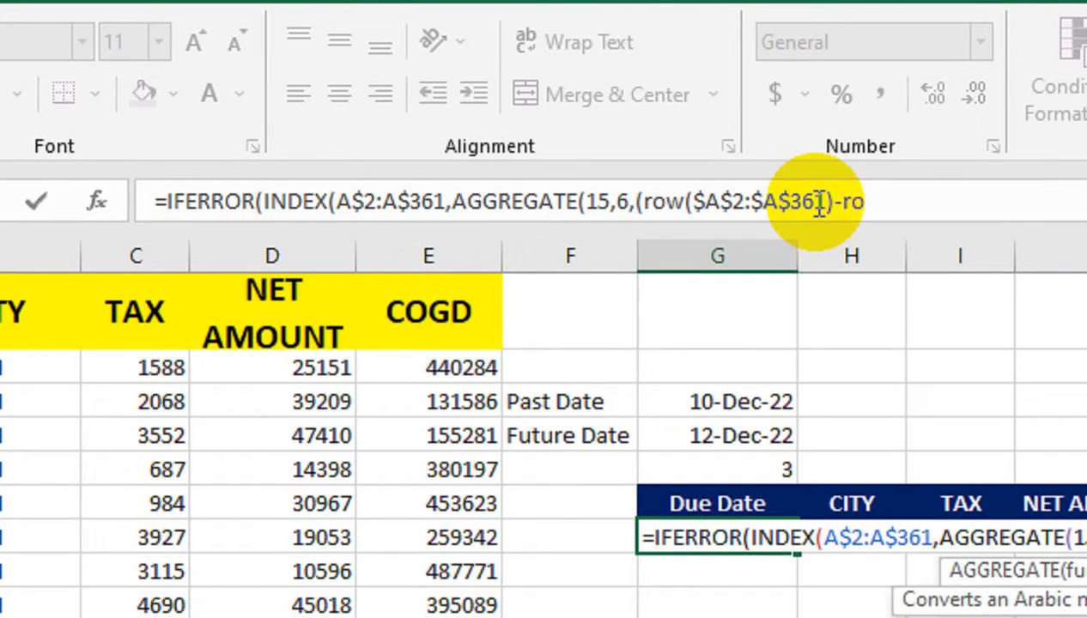
type("w")
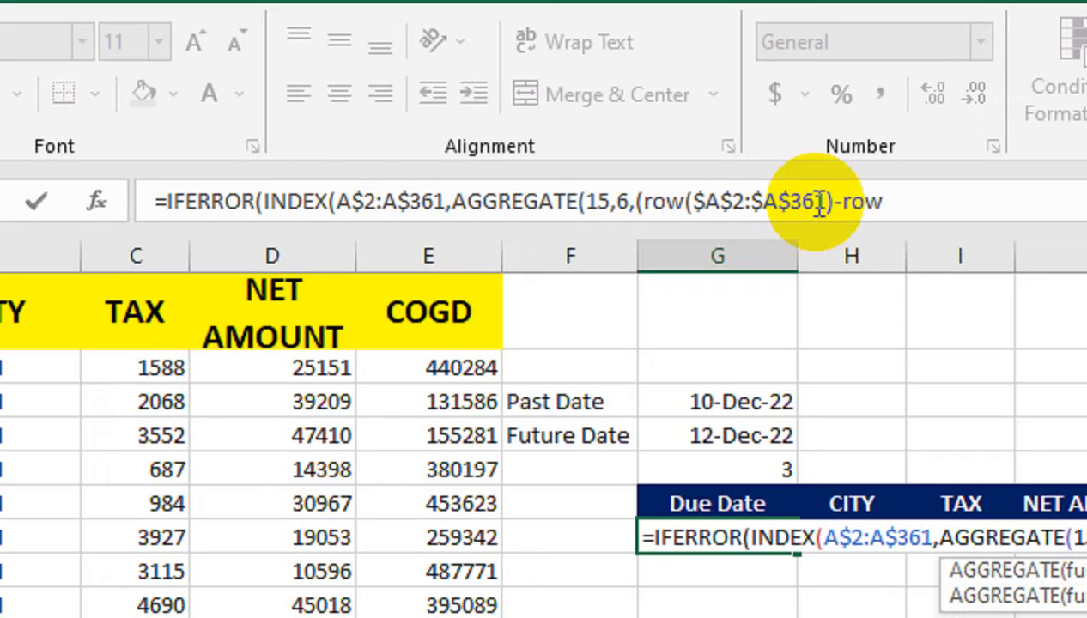
type("(")
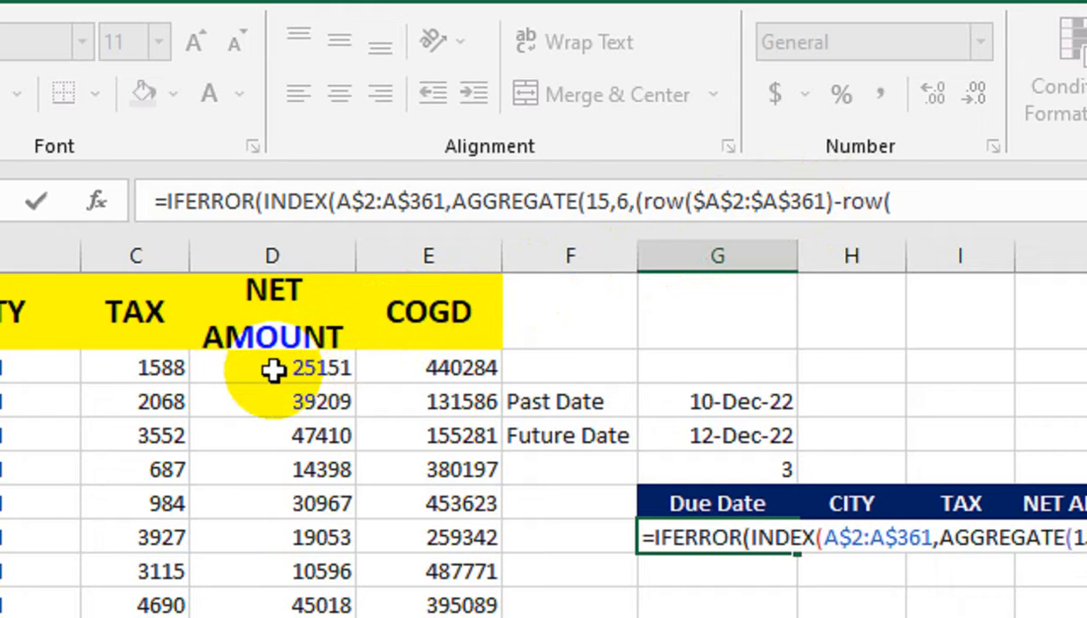
left_click(17, 367)
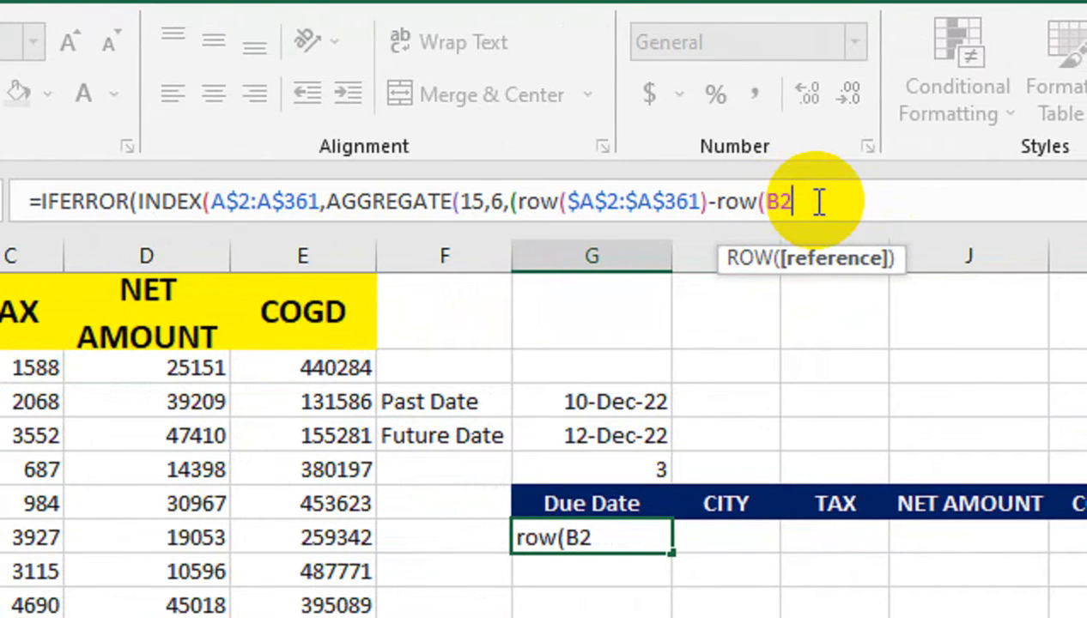
key("F4")
key("F4")
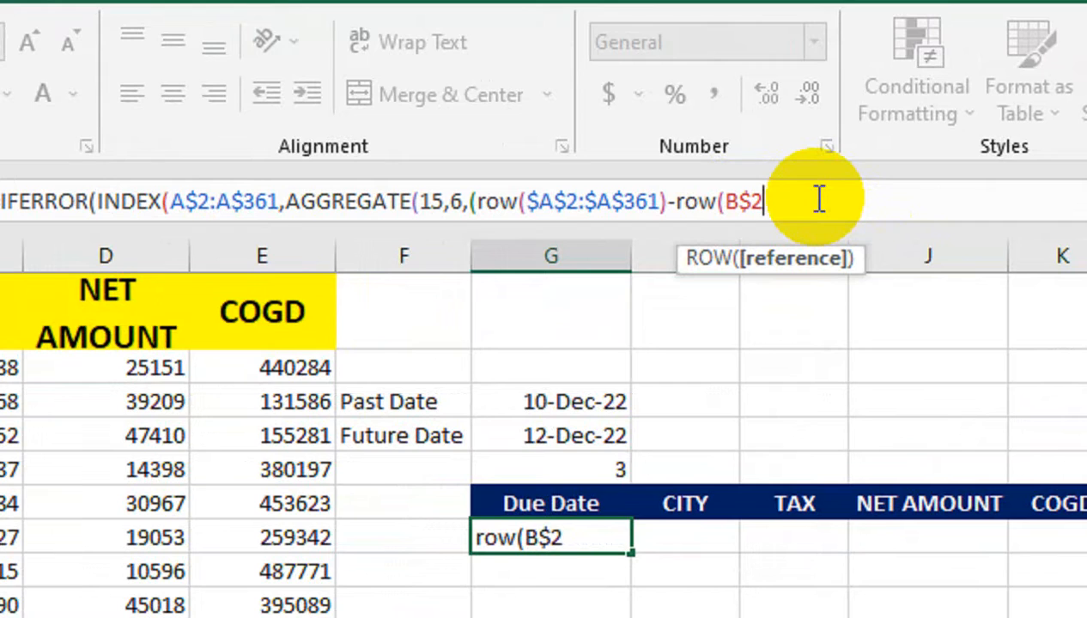
- Complete the row-number expression with +1, close its parenthesis and add a division operator
type(")+")
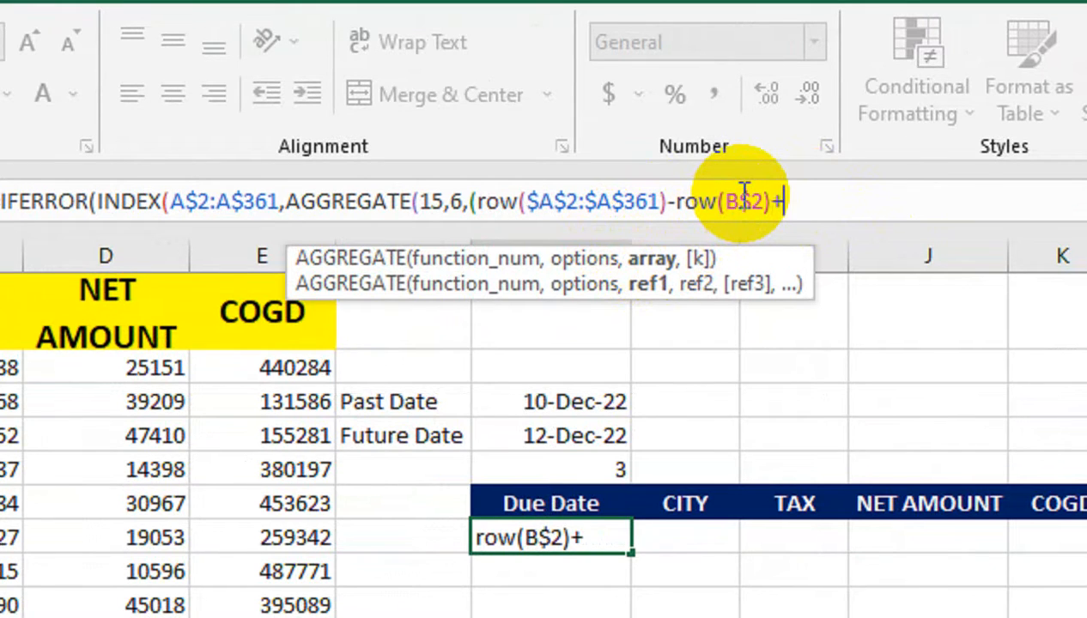
key("BackSpace")
key("BackSpace")
type("+14")
key("BackSpace")
type(")/")
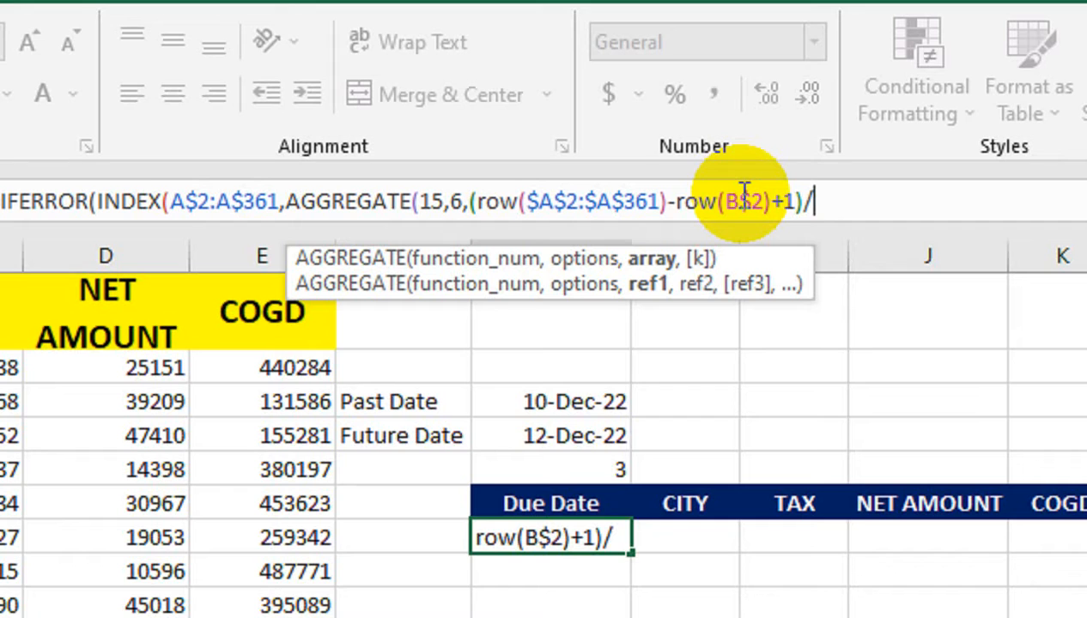
- Divide by the condition ($A$2:$A$361=$G$4), matching the due dates to the future date with absolute references
type("(")
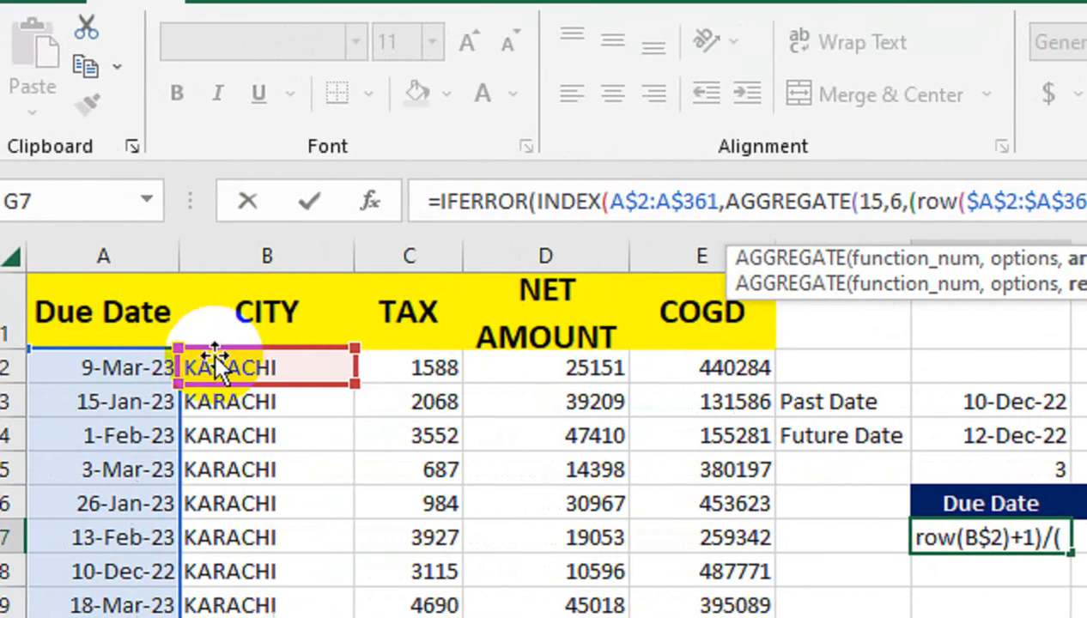
left_click(166, 367)
key("ctrl+shift+Down")
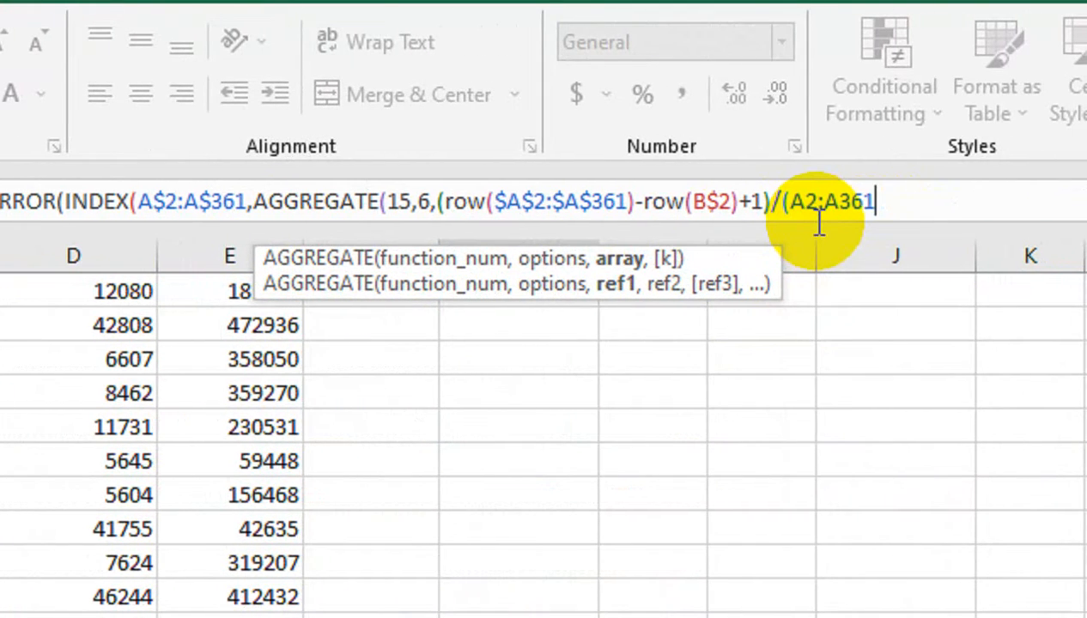
key("F4")
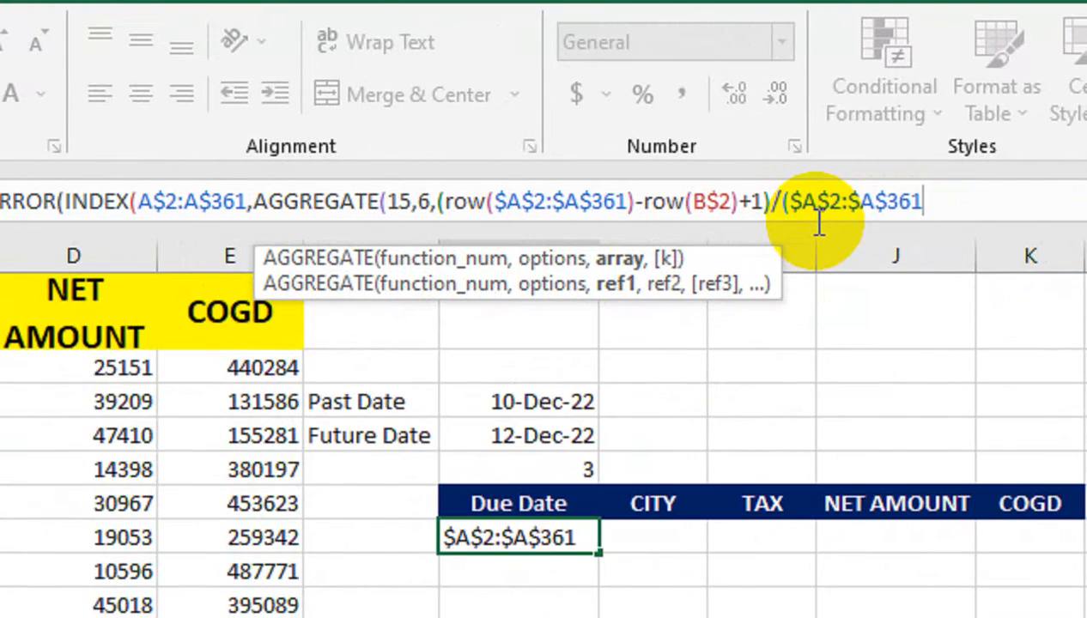
type("=")
left_click(577, 429)
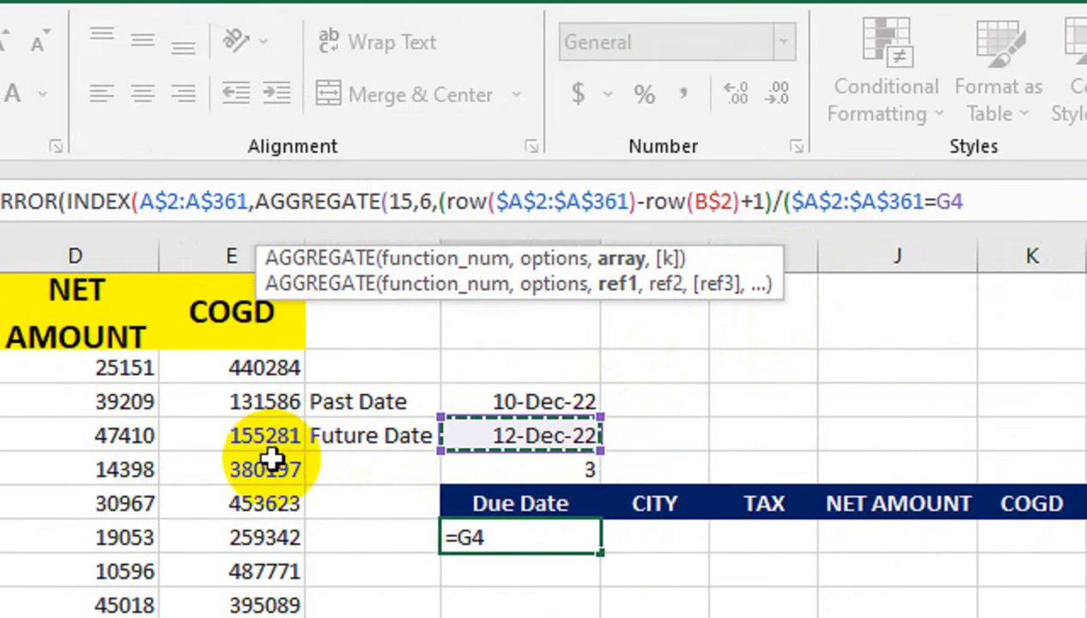
key("F4")
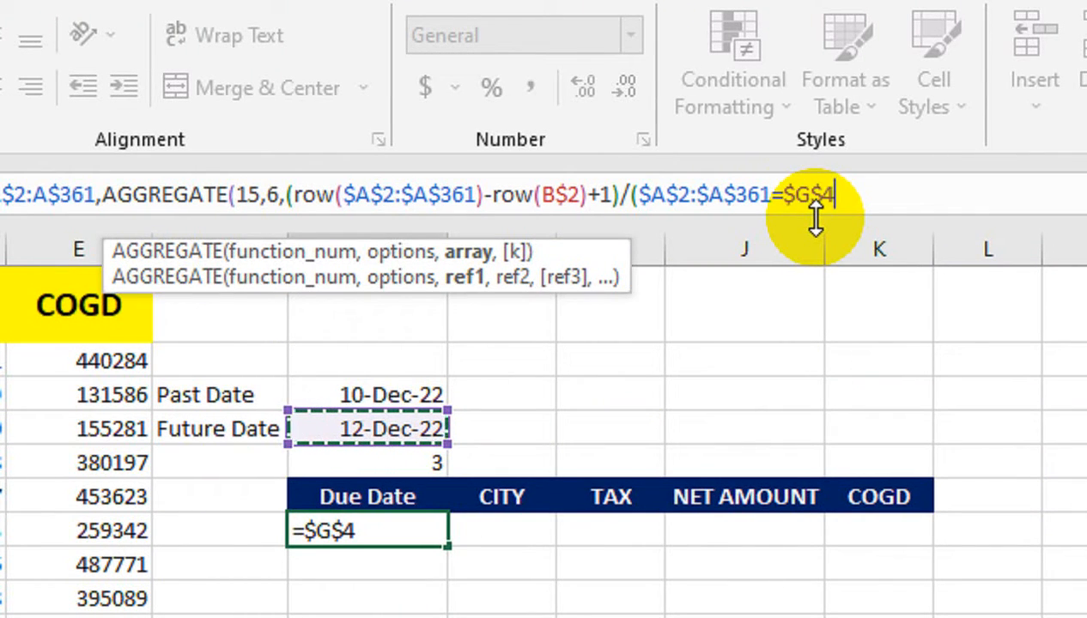
type(")")
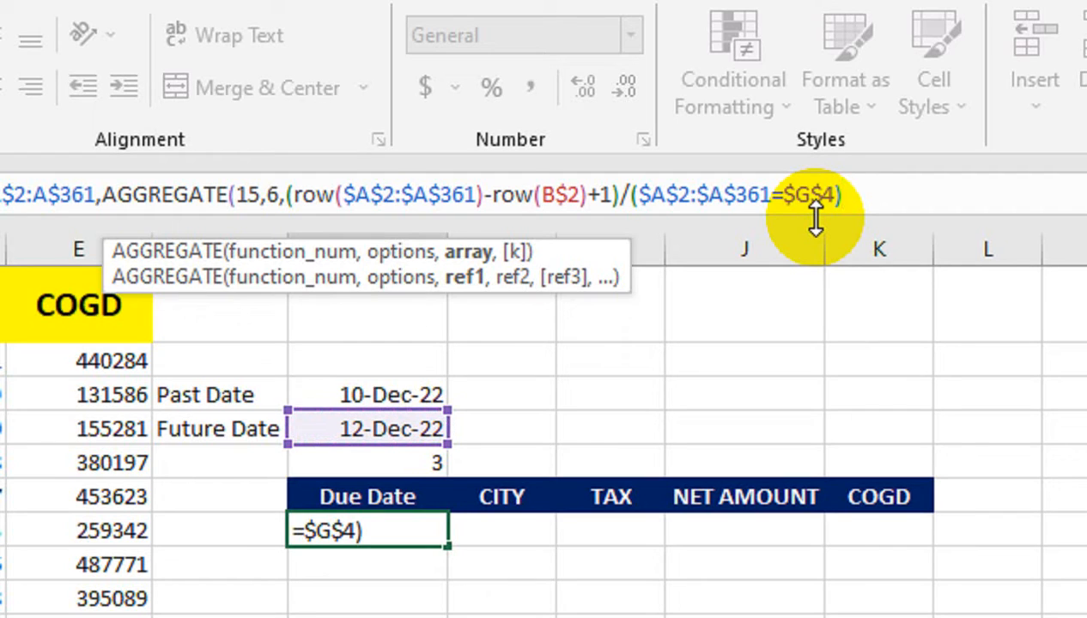
- Start the k argument of AGGREGATE with the ROWS function after the due-date condition
type(",r")
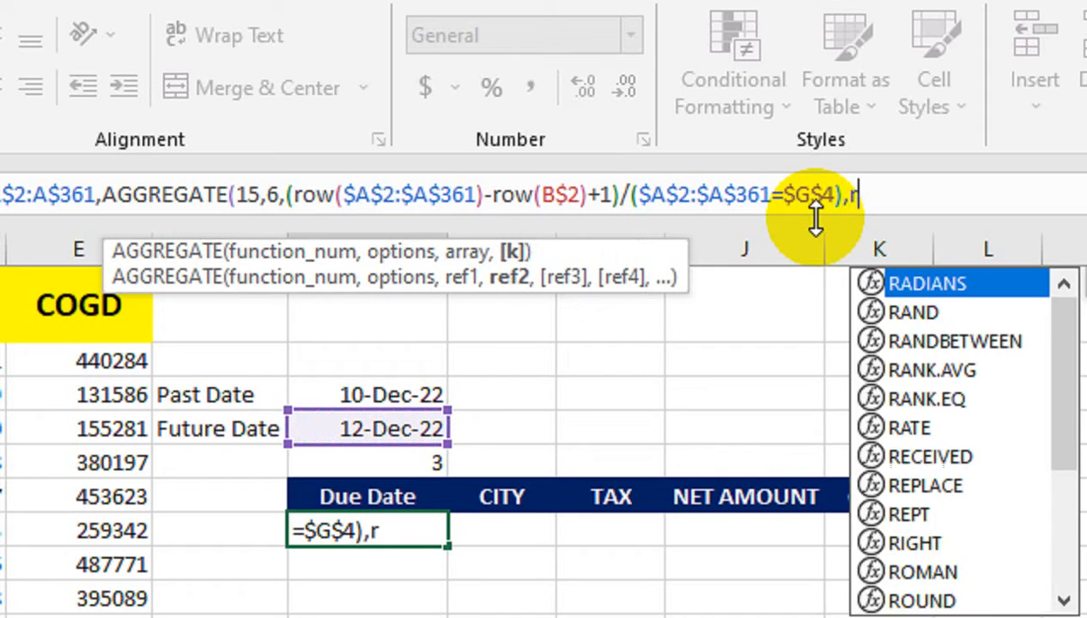
type("ow")
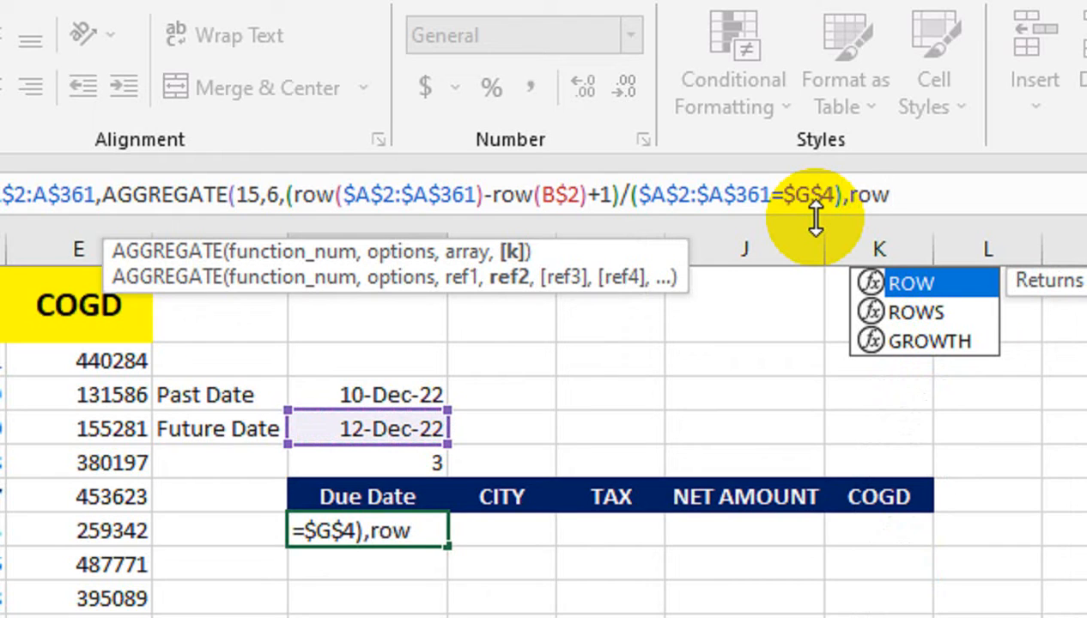
key("BackSpace")
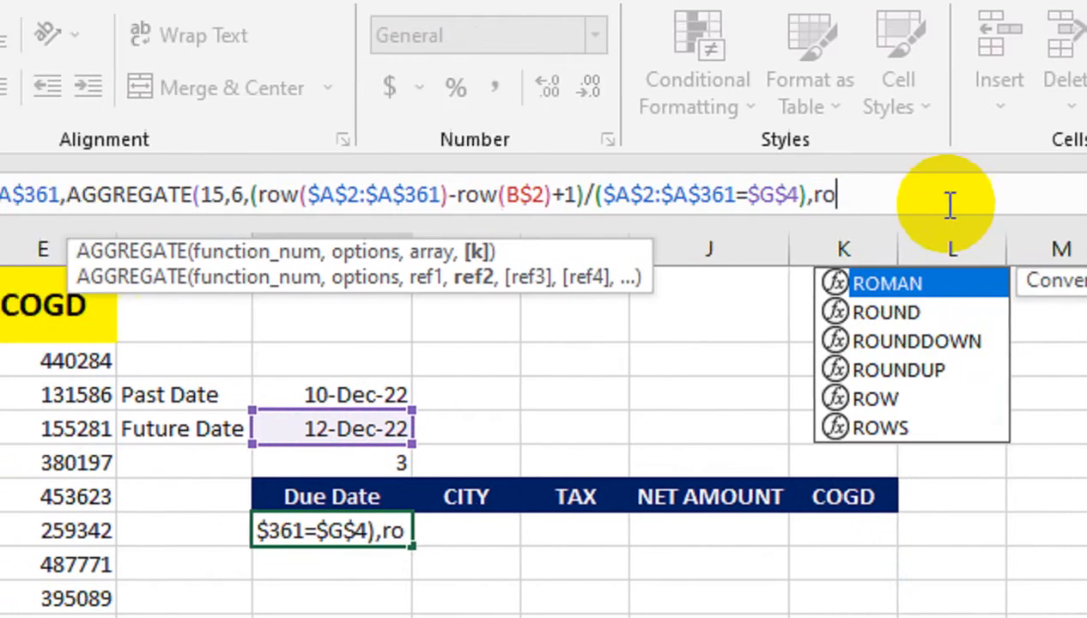
type("ws")
key("Tab")
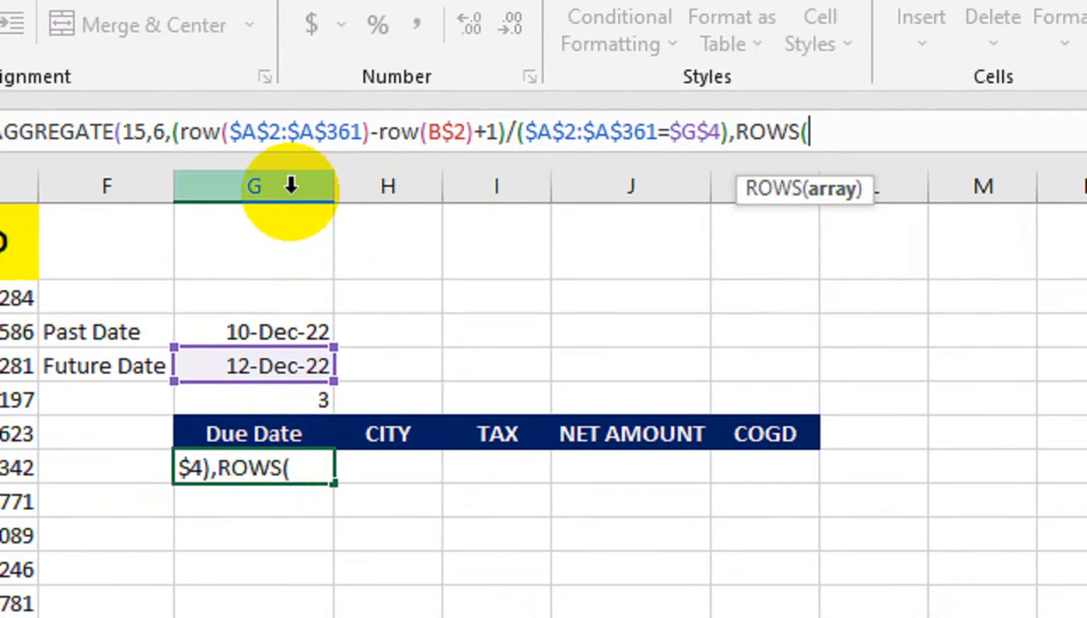
- Give ROWS the expanding range G$7:G7 with its starting row locked, and close its parenthesis
left_click(265, 432)
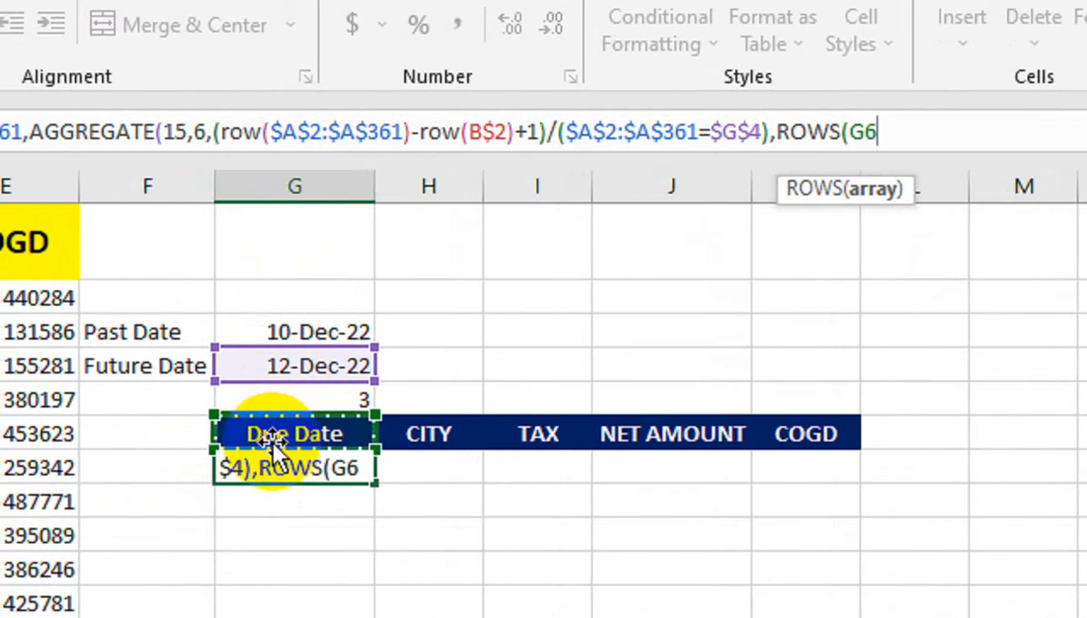
key("Down")
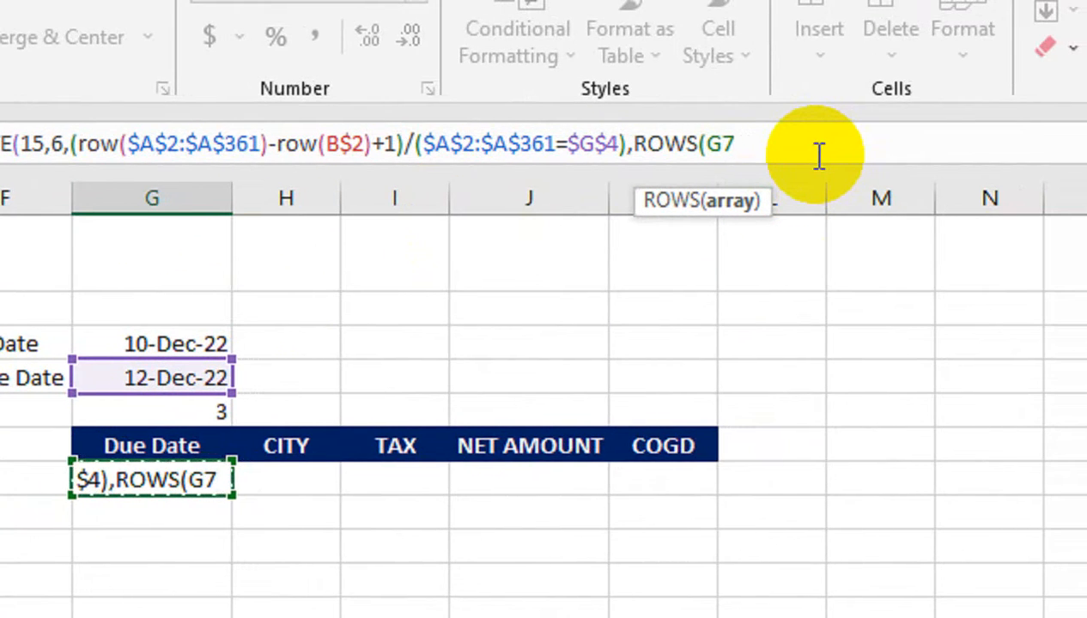
type(":G7")
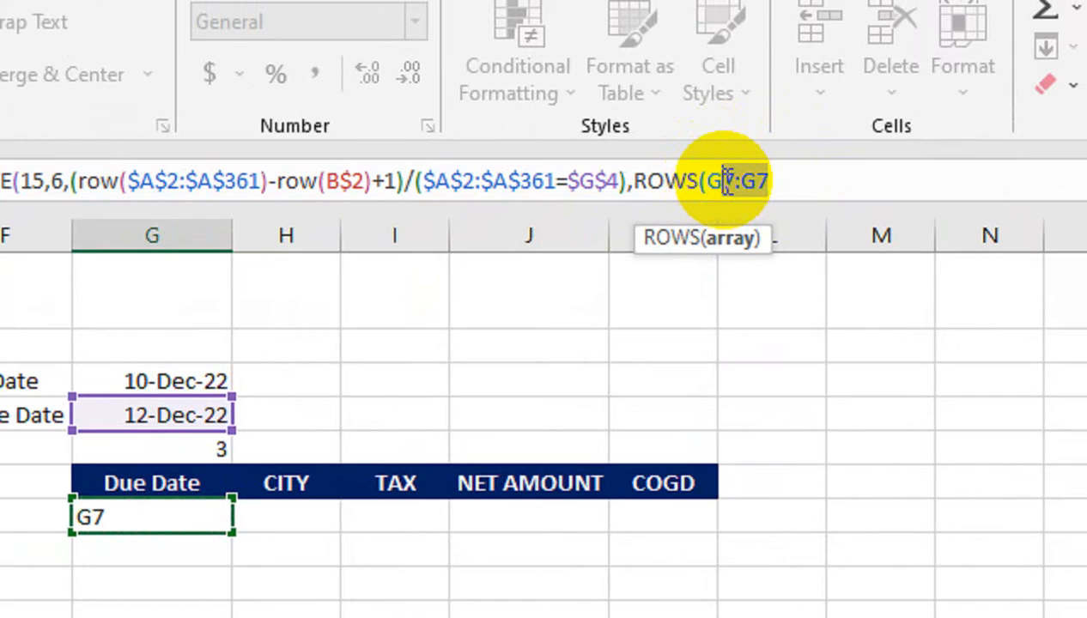
left_click(724, 182)
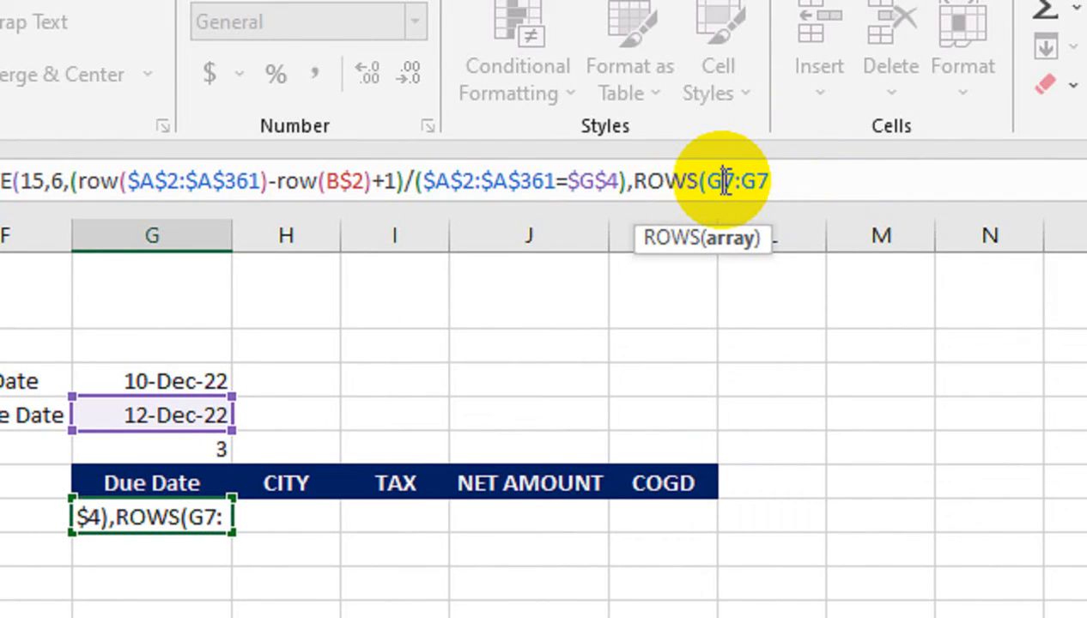
type("$")
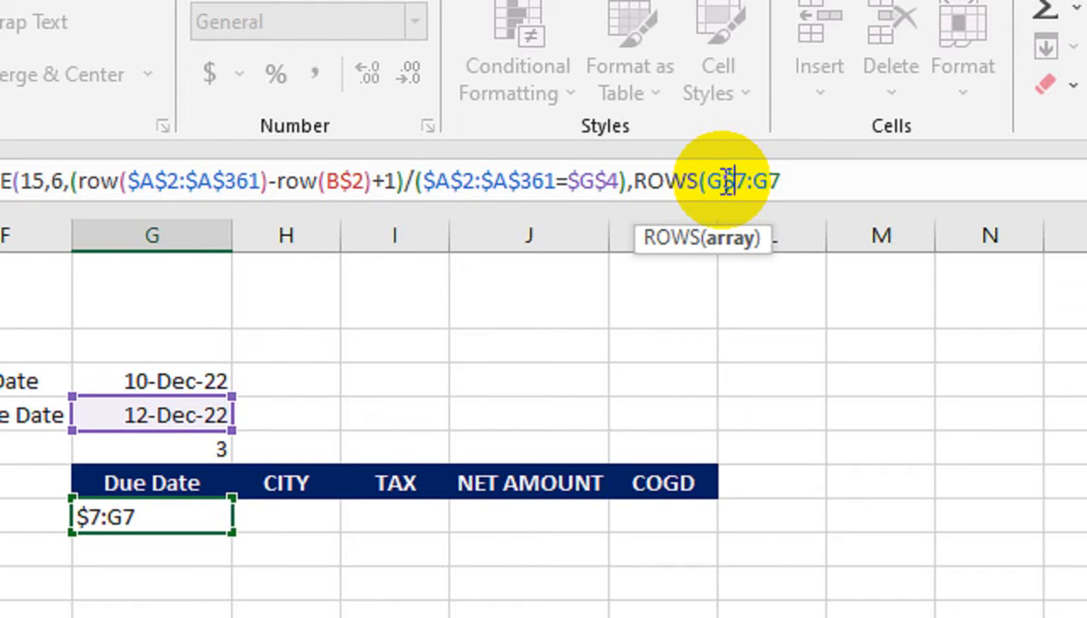
left_click(820, 184)
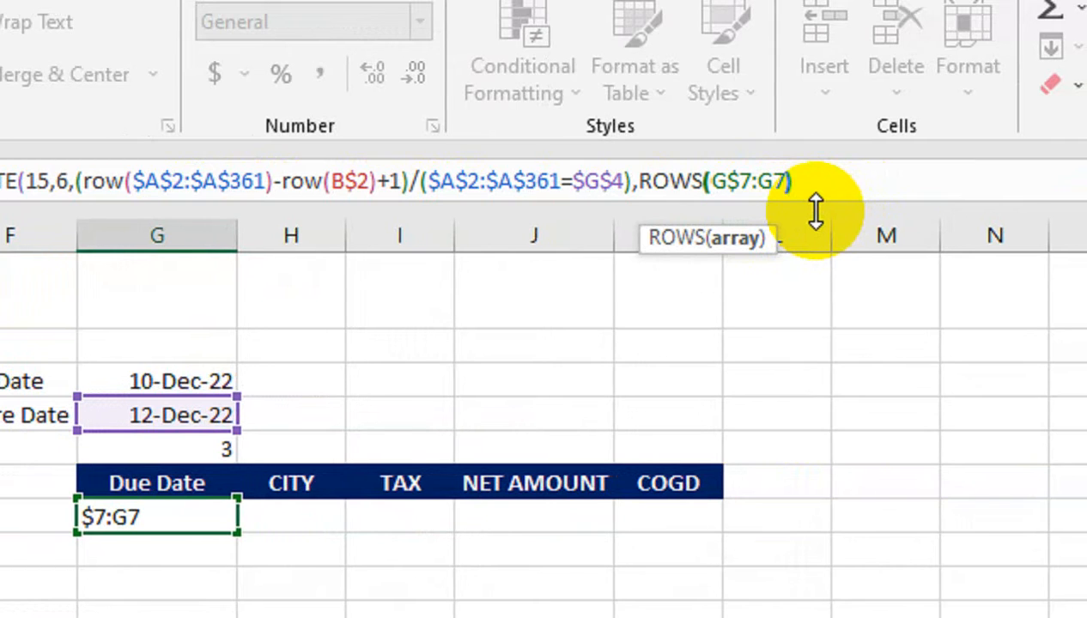
type(")")
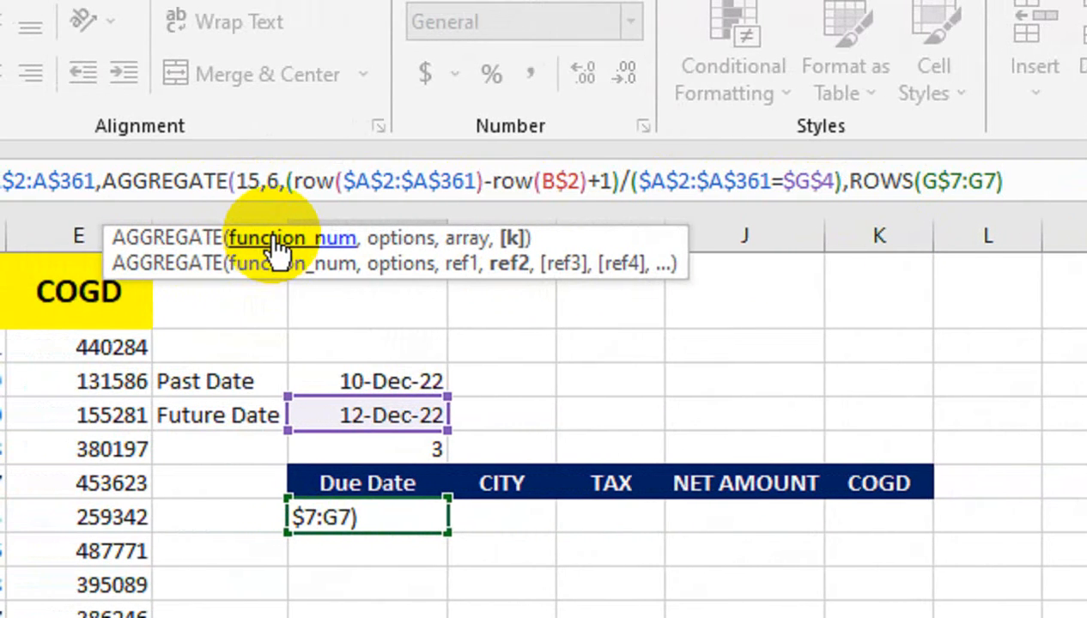
- Close the AGGREGATE and INDEX functions, add an empty string "" as the IFERROR fallback, and commit the formula
type(")")
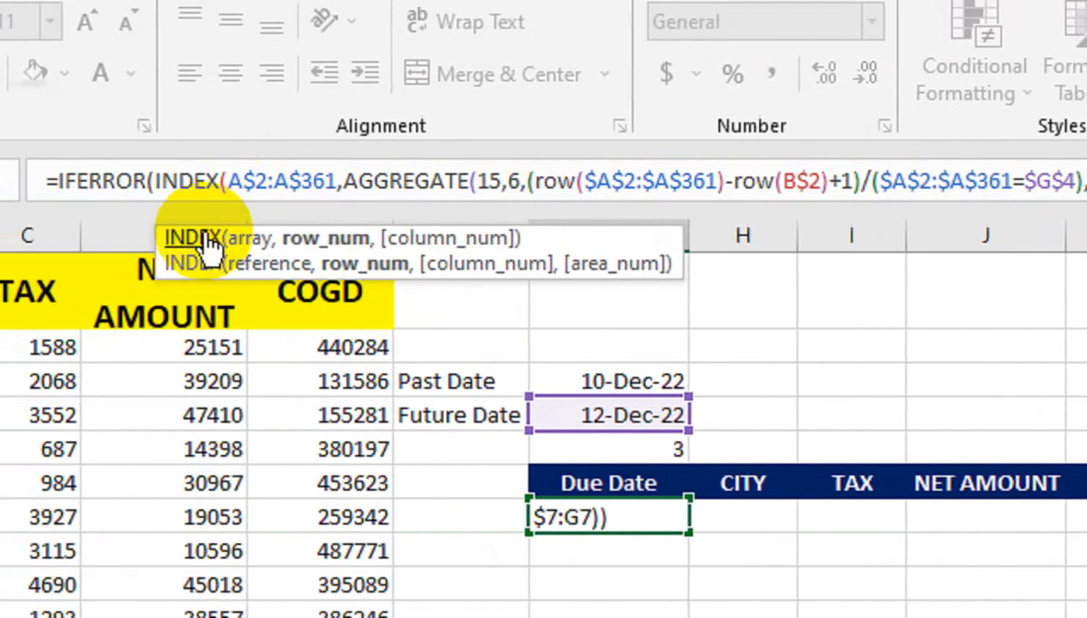
type(")")
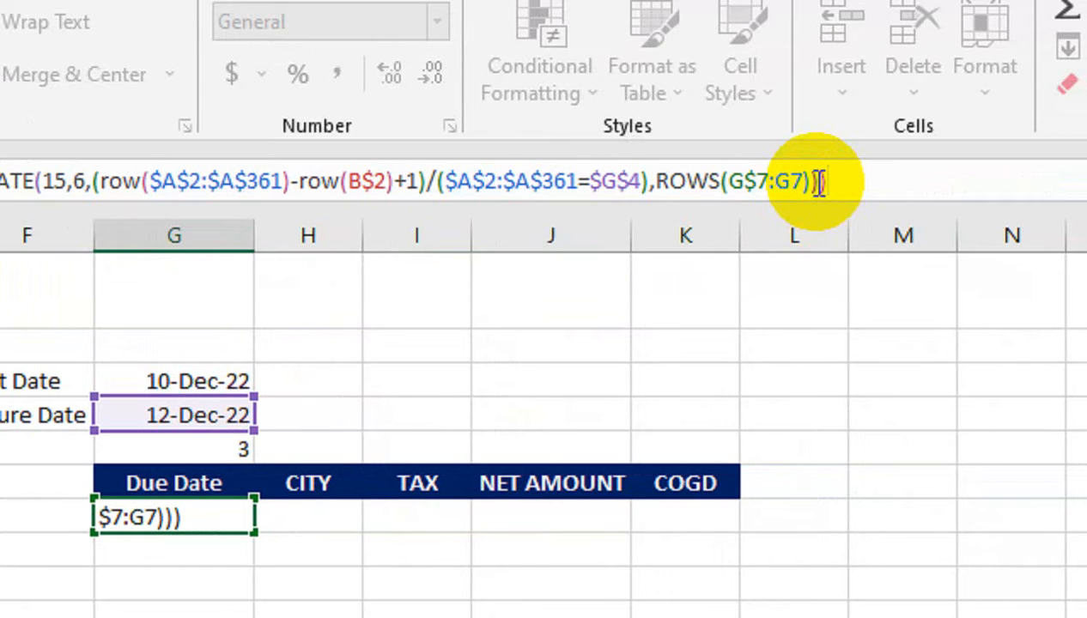
type(",")
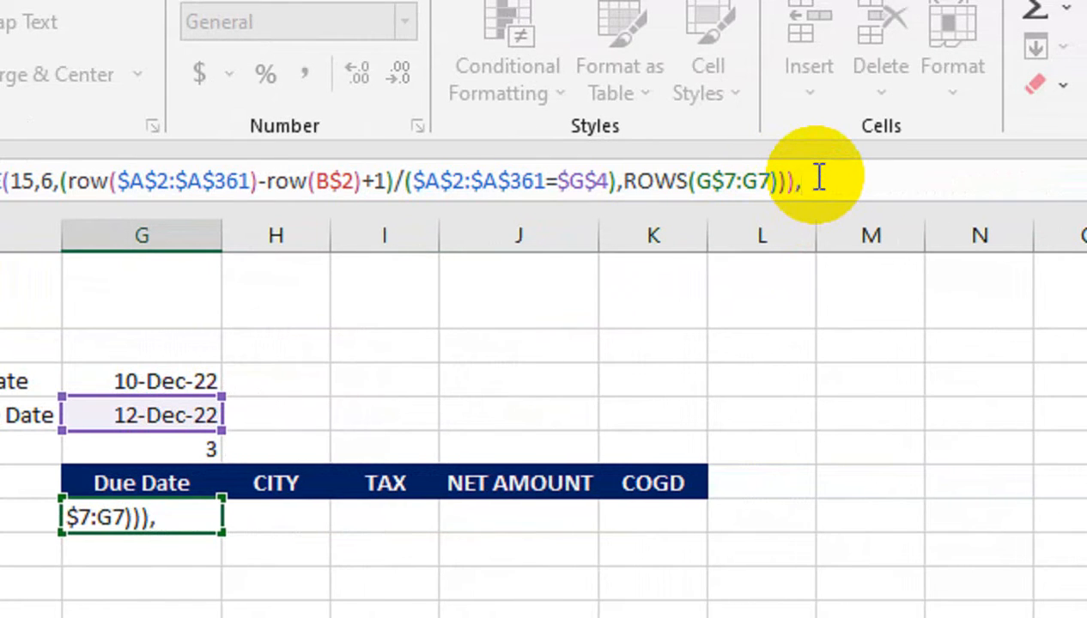
type("\"\"")
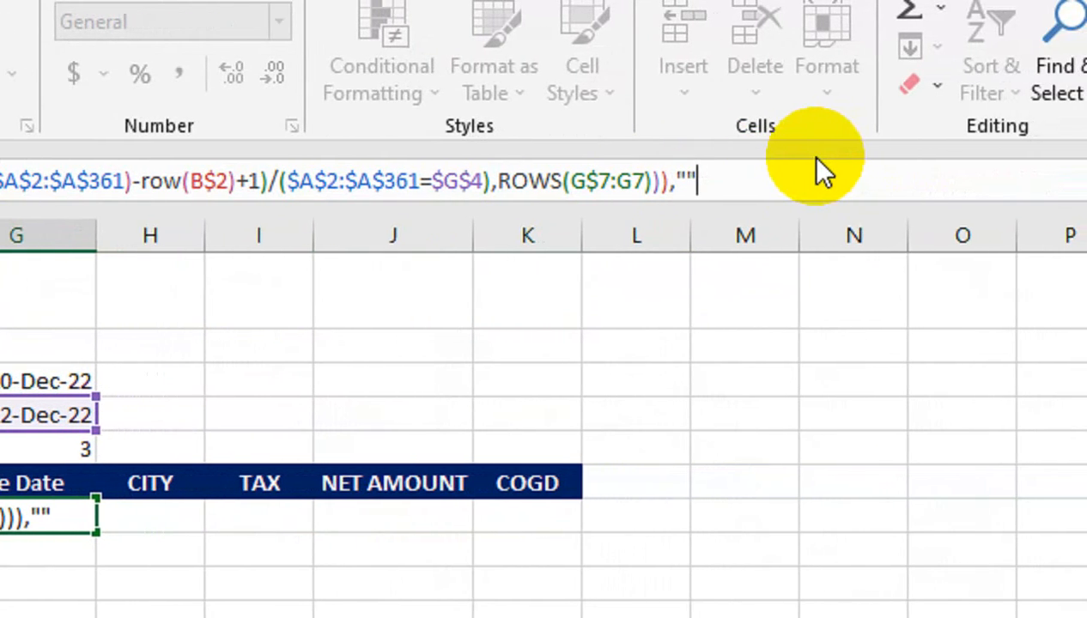
type(")")
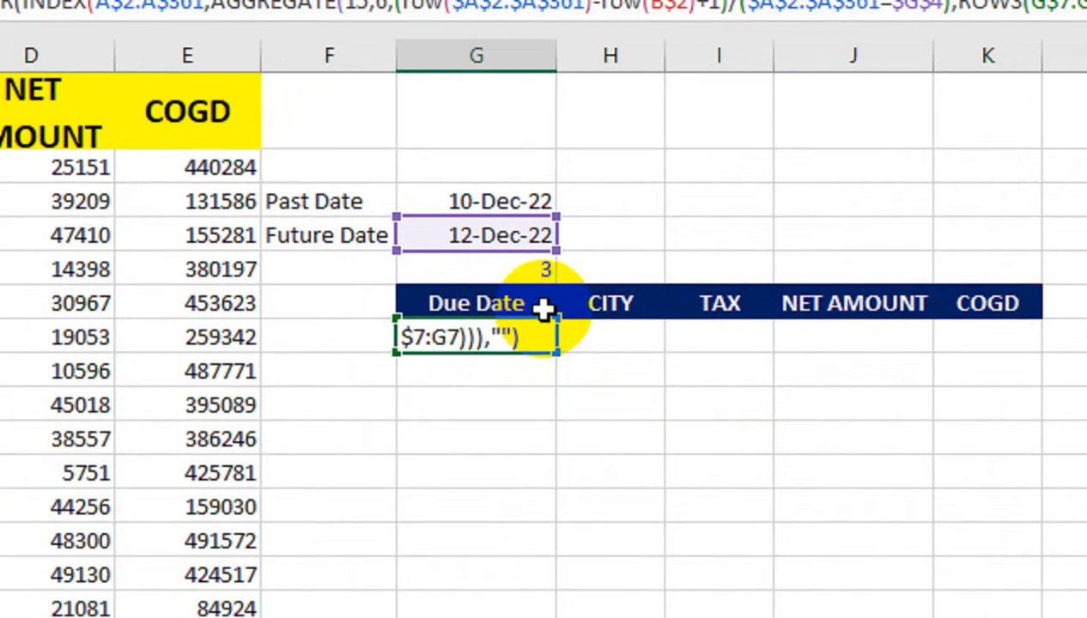
key("Return")
- Fill the Due Date formula from G7 through the results table's five columns, Due Date to COGD, down to row 18
key("Up")
key("shift+Down")
key("shift+Down")
key("shift+Down")
key("shift+Down")
key("shift+Down")
key("shift+Down")
key("shift+Down")
key("shift+Down")
key("shift+Down")
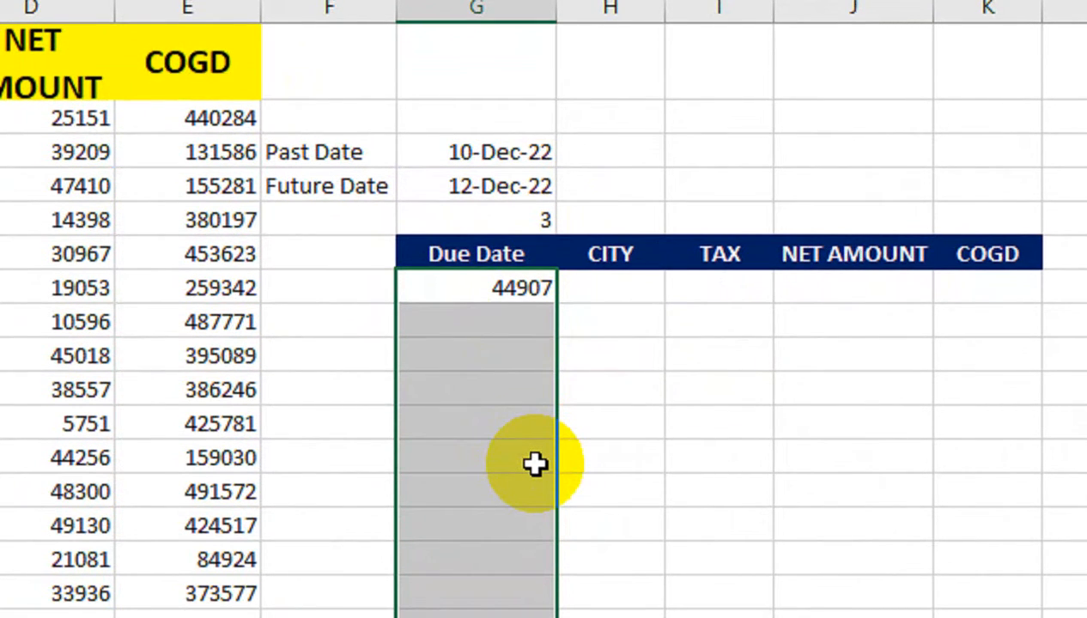
key("shift+Right")
key("shift+Right")
key("shift+Right")
key("shift+Right")
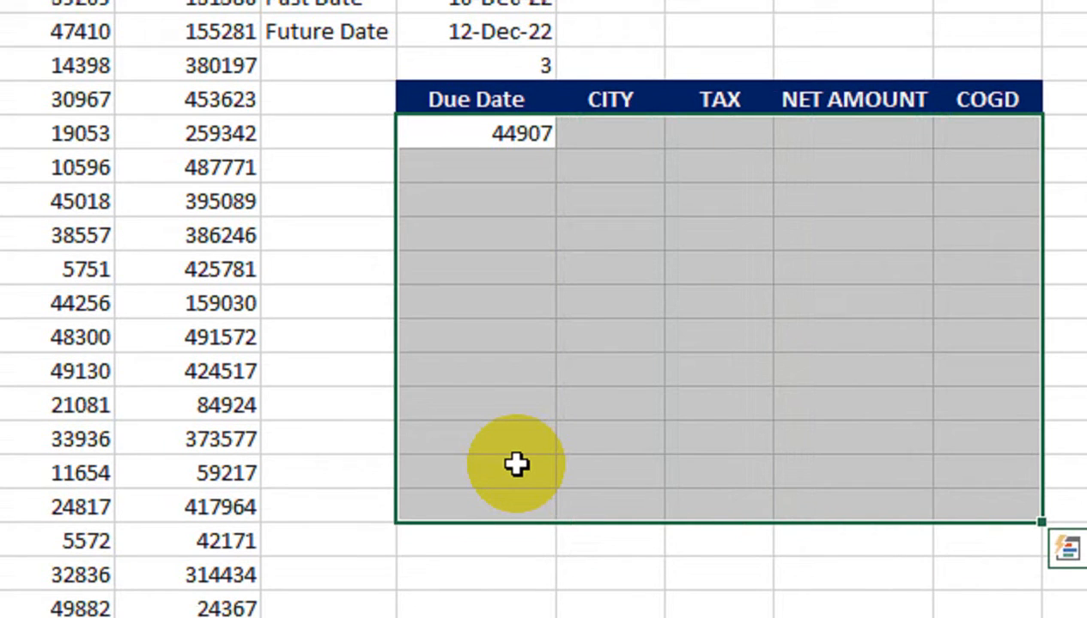
key("ctrl+d")
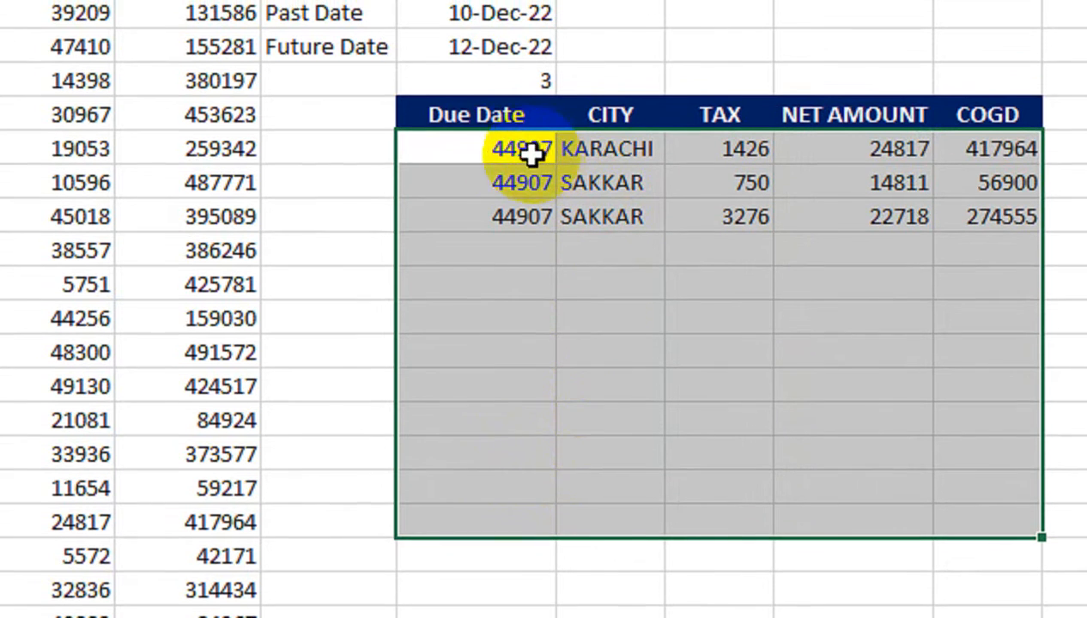
- Format the three results in the Due Date column as day-month-year dates, and select the Future Date value in G4
left_click_drag(494, 145, 496, 222)
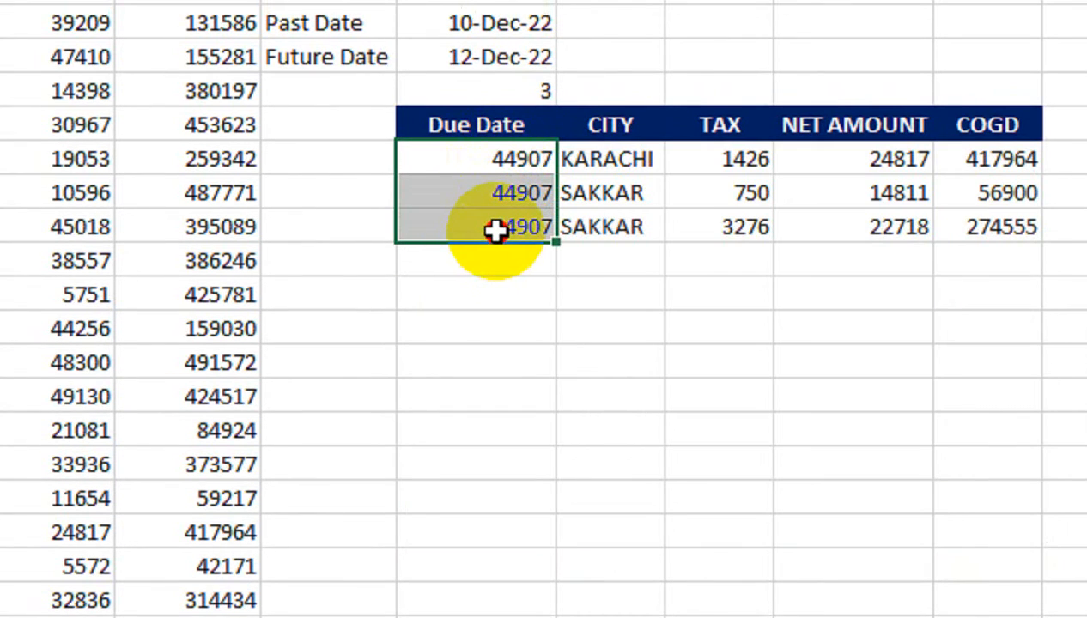
key("ctrl+shift+3")
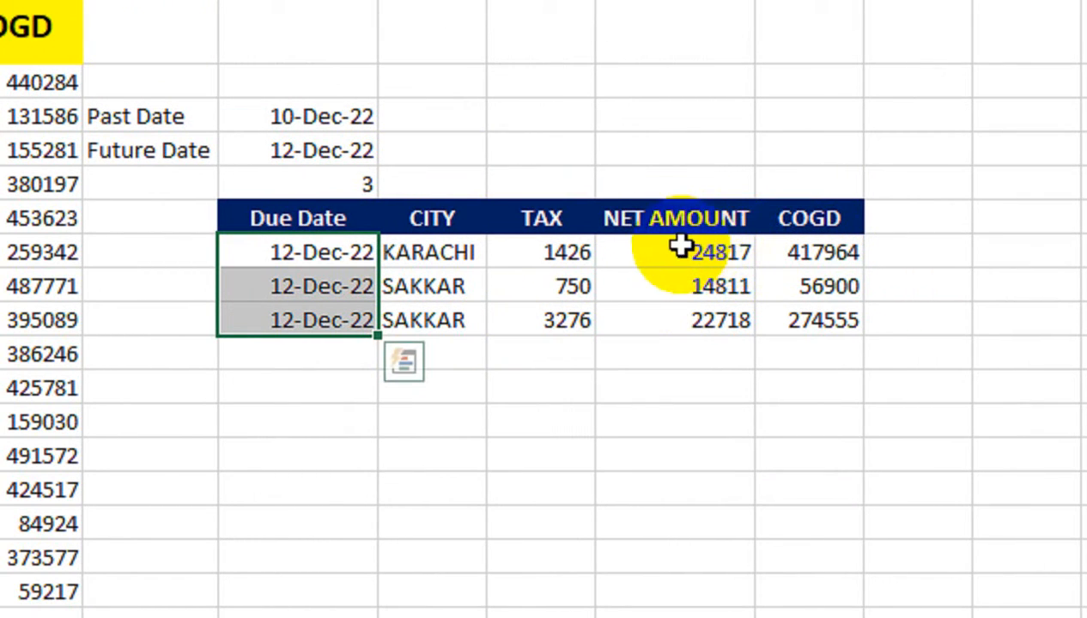
left_click(359, 156)
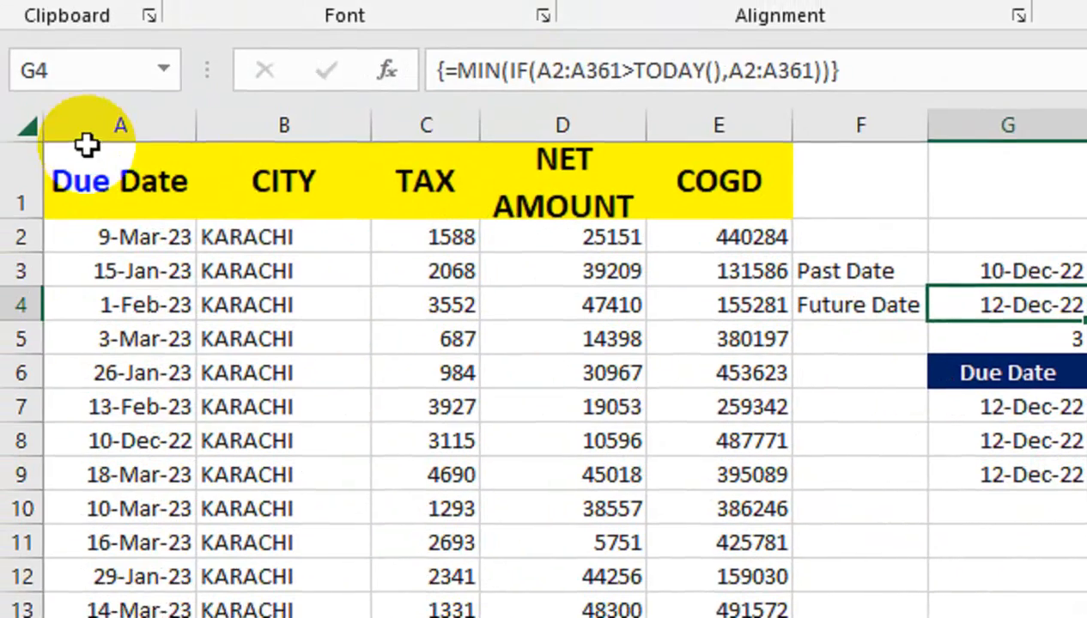
- Turn on filtering for the header row of the sales data and open the Due Date filter options
left_click(109, 185)
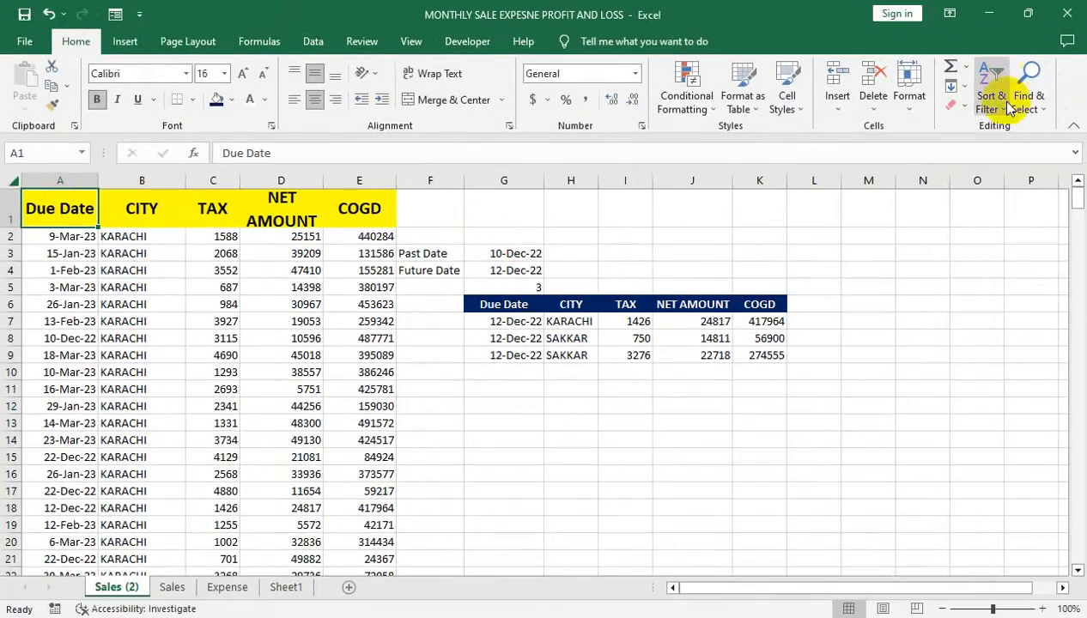
left_click(991, 90)
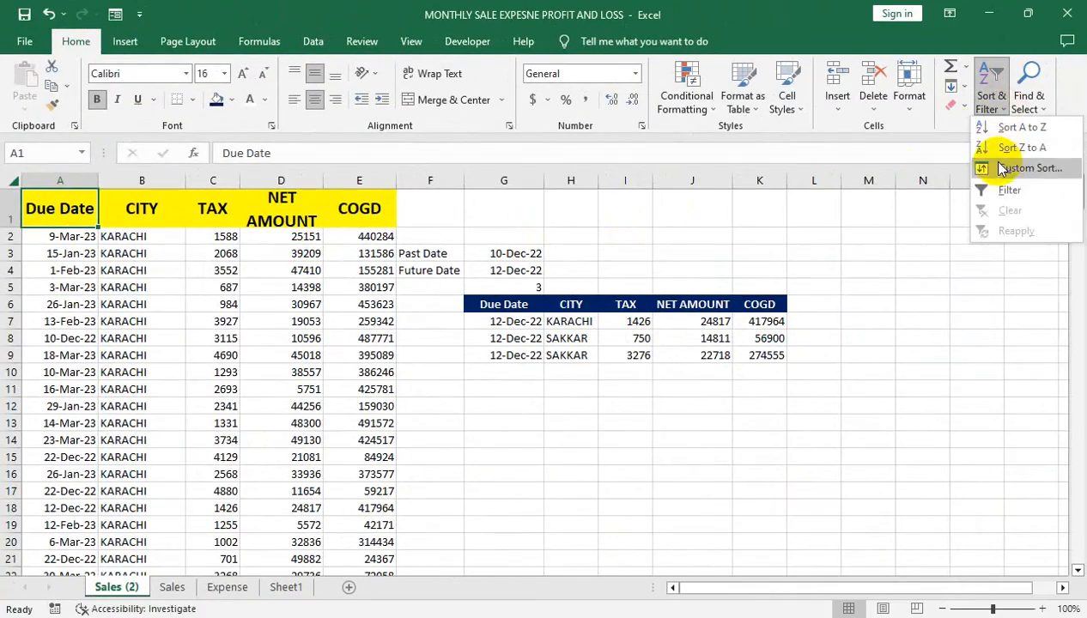
left_click(980, 194)
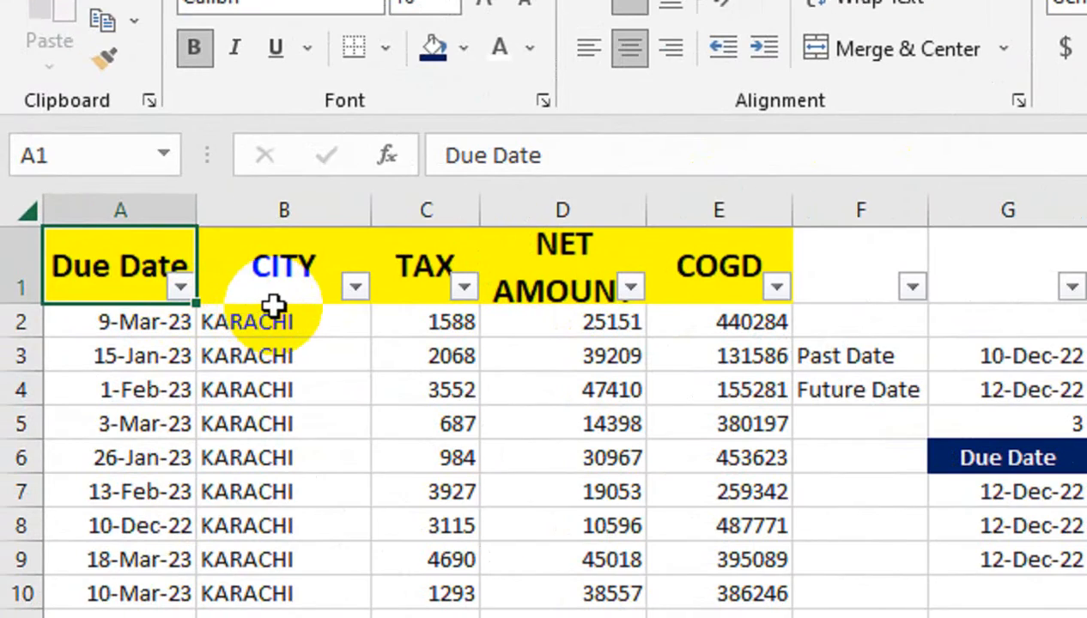
left_click(180, 287)
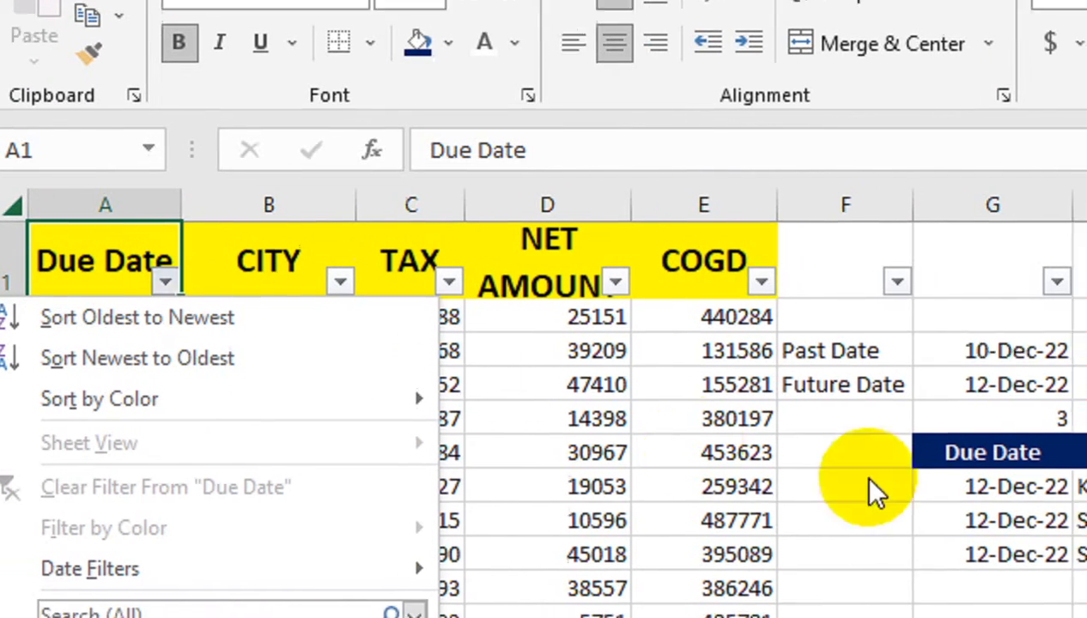
- Sum the three NET AMOUNT results in J10 directly below the results table, and clear that total
left_click(875, 493)
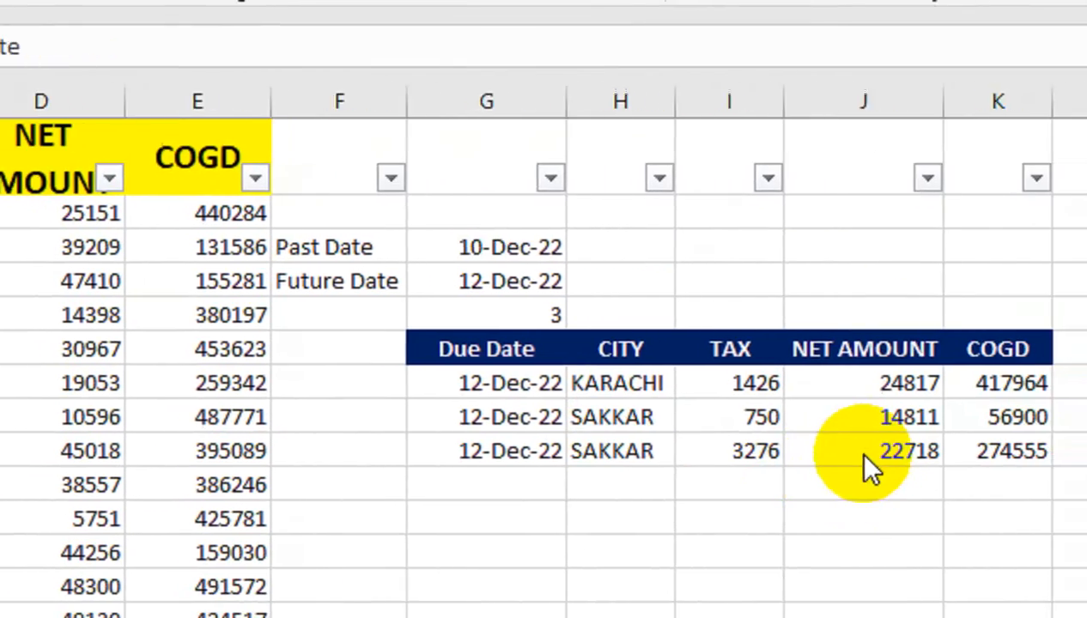
type("=SUM(")
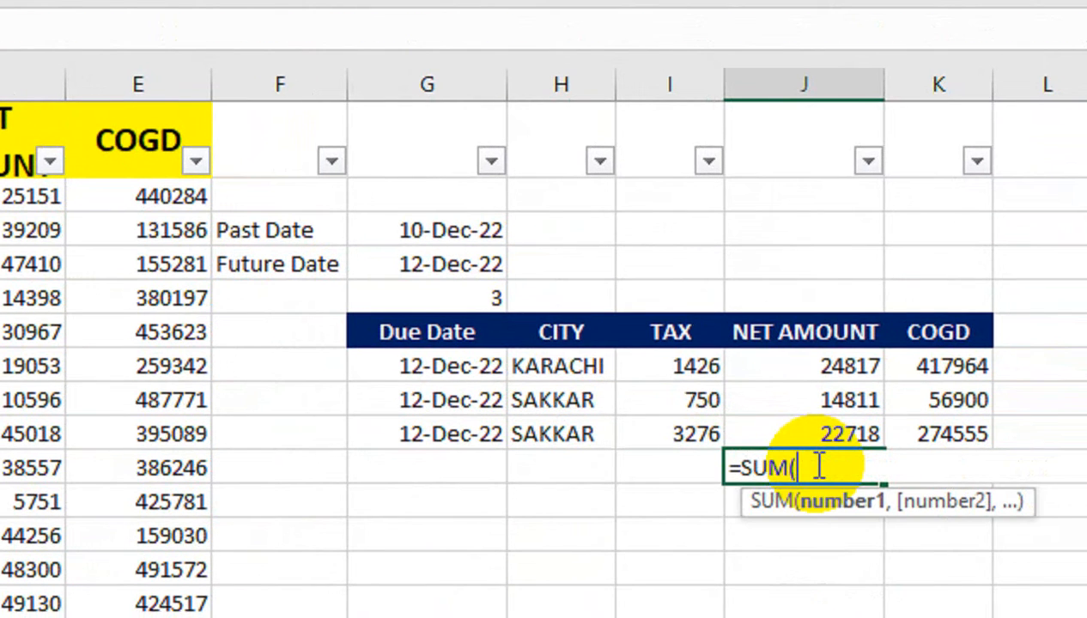
key("Up")
key("shift+Up")
key("shift+Up")
key("Return")
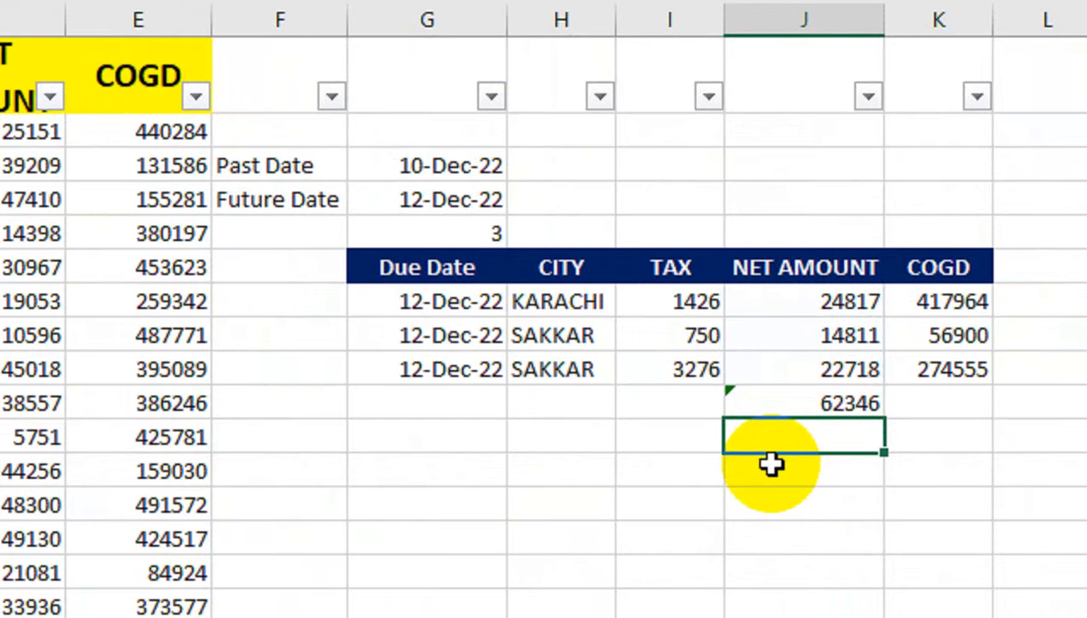
left_click(828, 405)
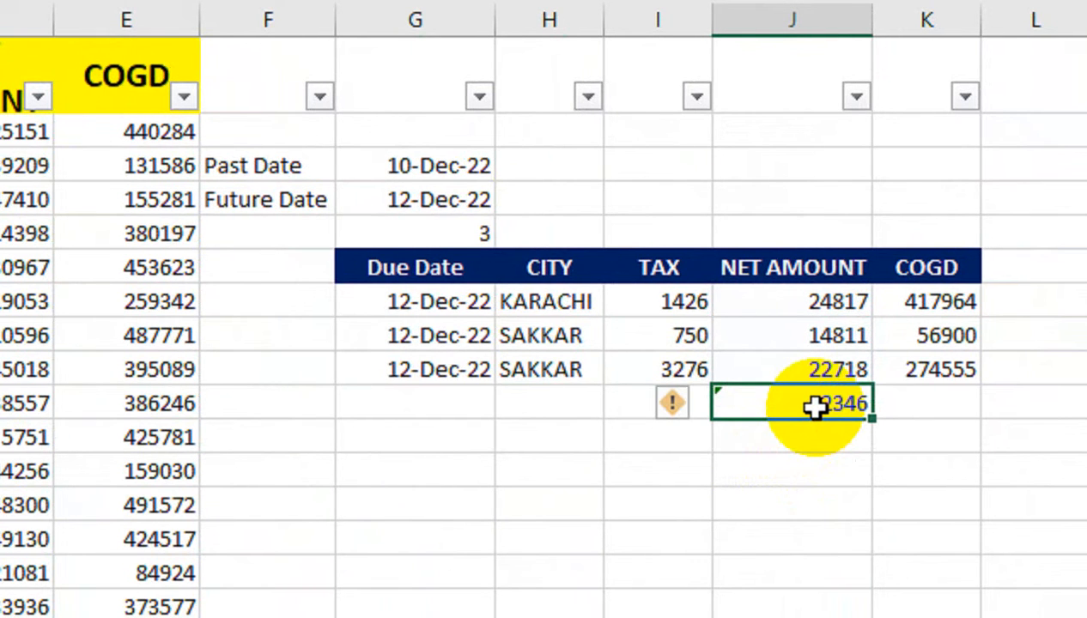
key("Delete")
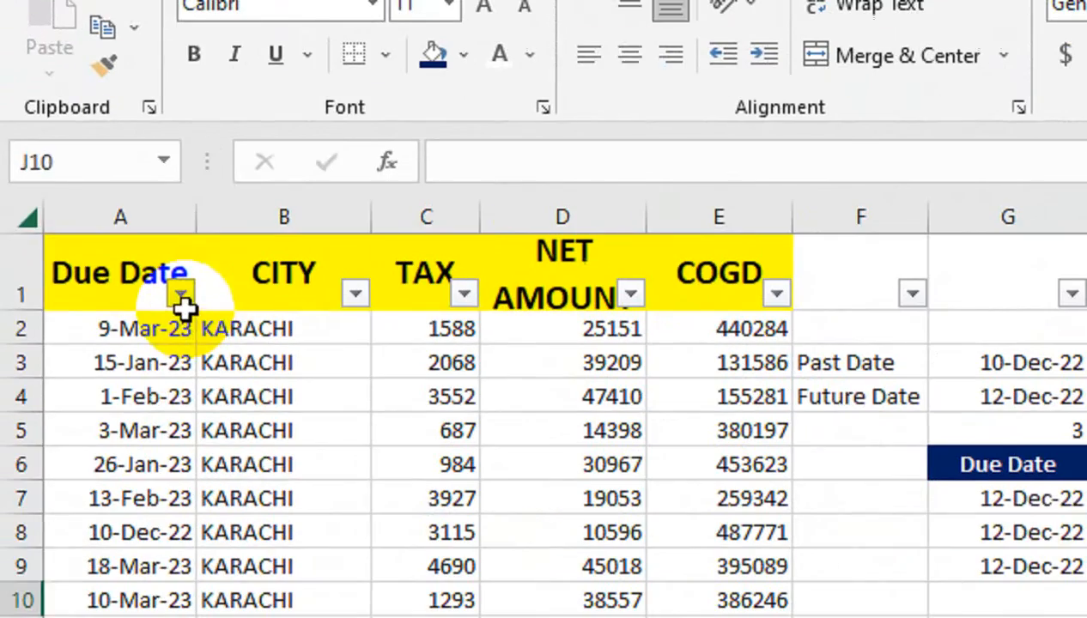
- Filter the sales data's Due Date column to 12 December 2022 only, and select the empty cell below the filtered net amounts
left_click(217, 301)
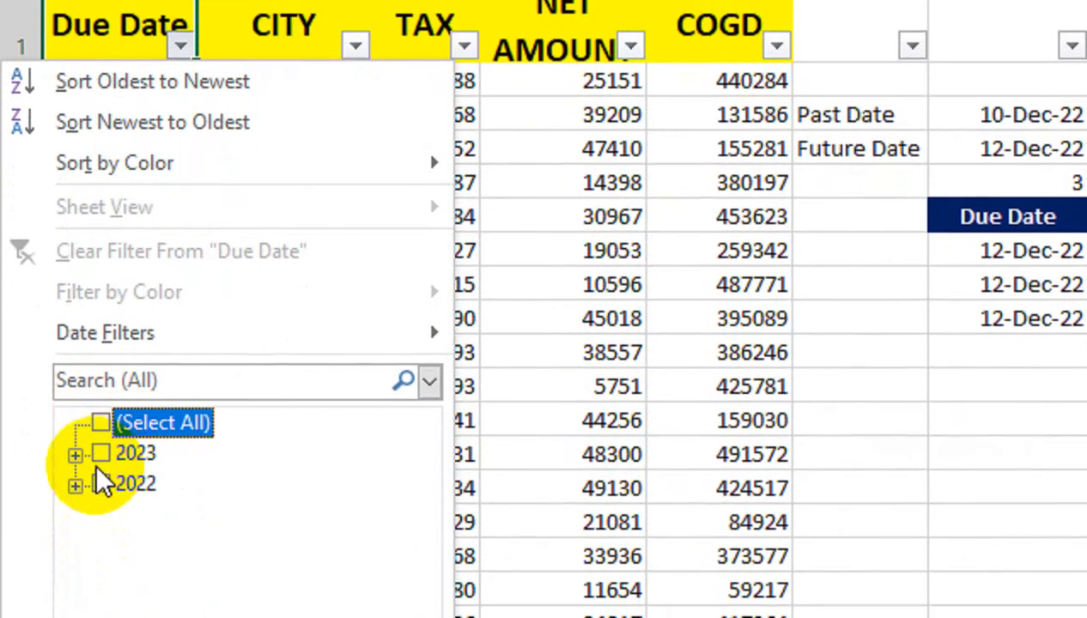
left_click(75, 499)
left_click(108, 451)
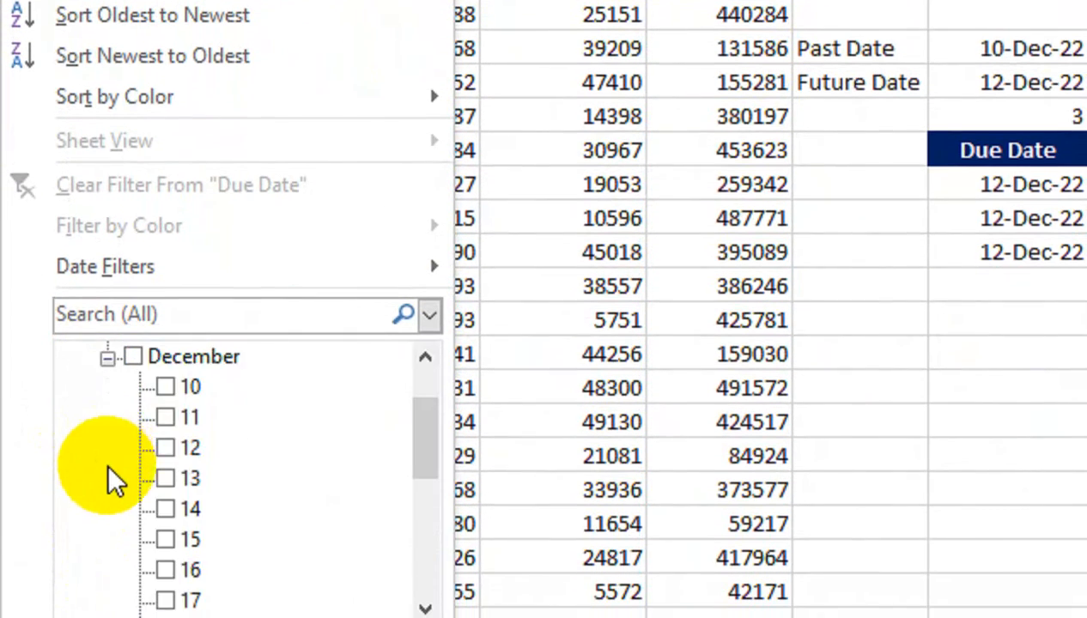
left_click(167, 363)
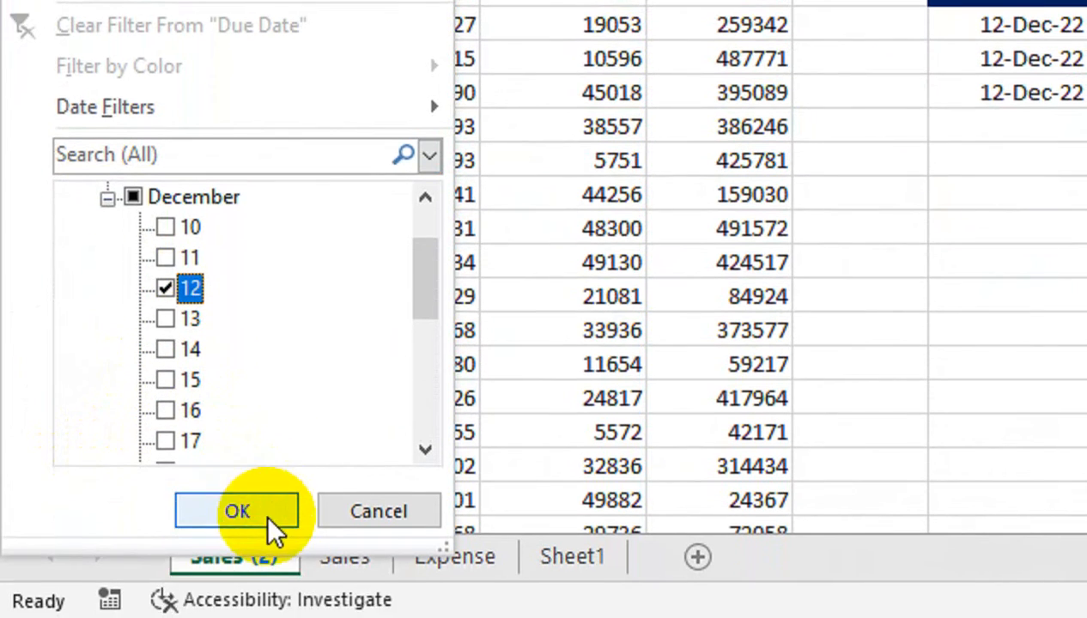
left_click(273, 587)
left_click(552, 204)
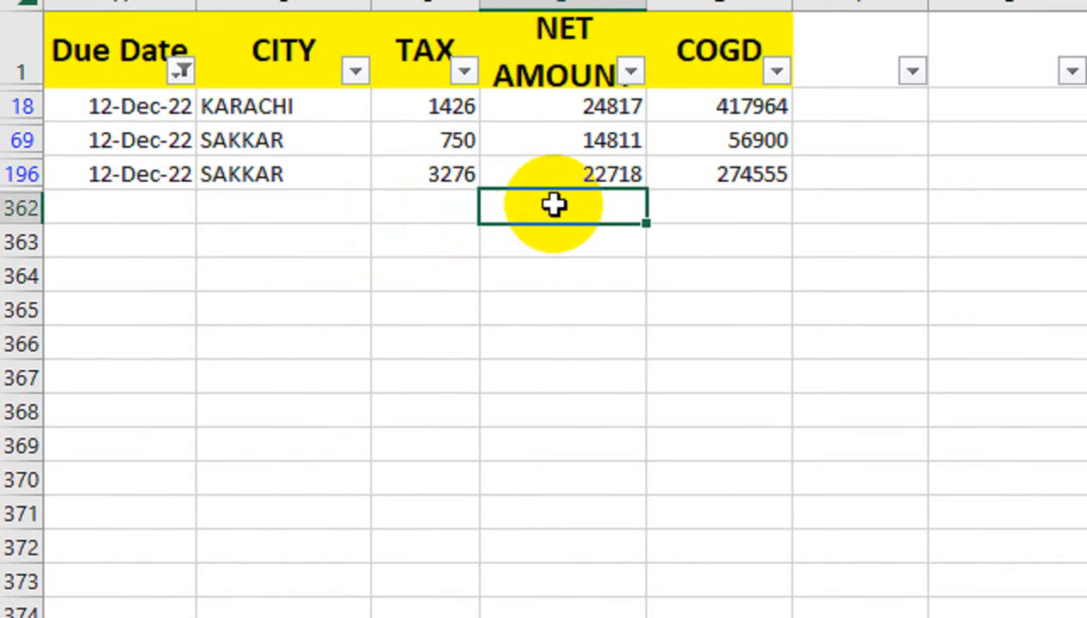
- Try to total the filtered NET AMOUNT values in D362 with a SUM of D18:D196
type("=sum")
key("Tab")
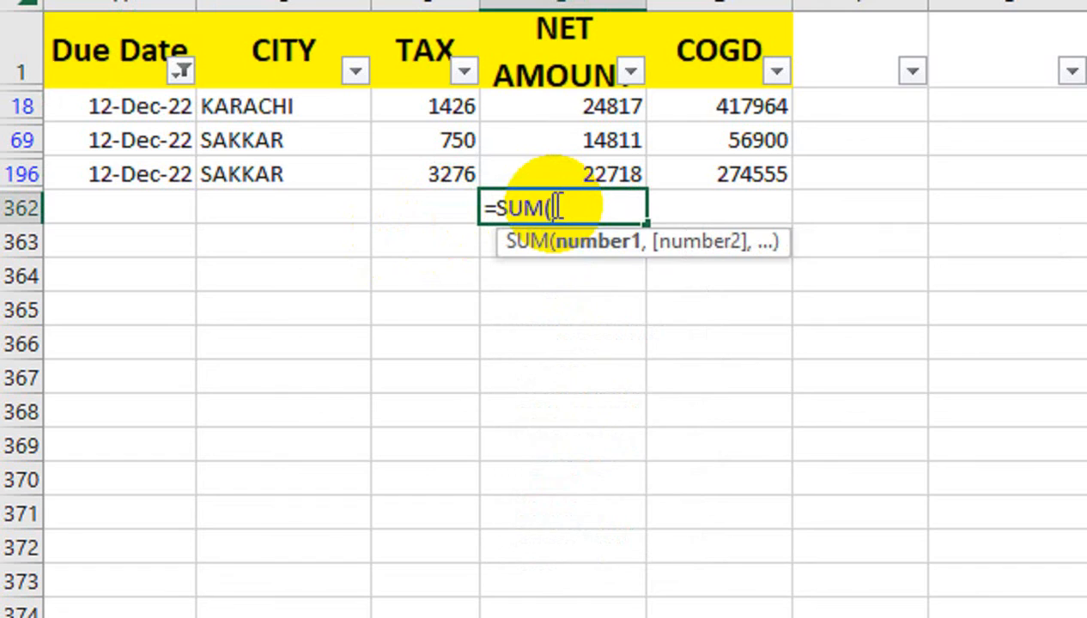
key("Up")
key("shift+Up")
key("shift+Up")
key("Return")
left_click(553, 204)
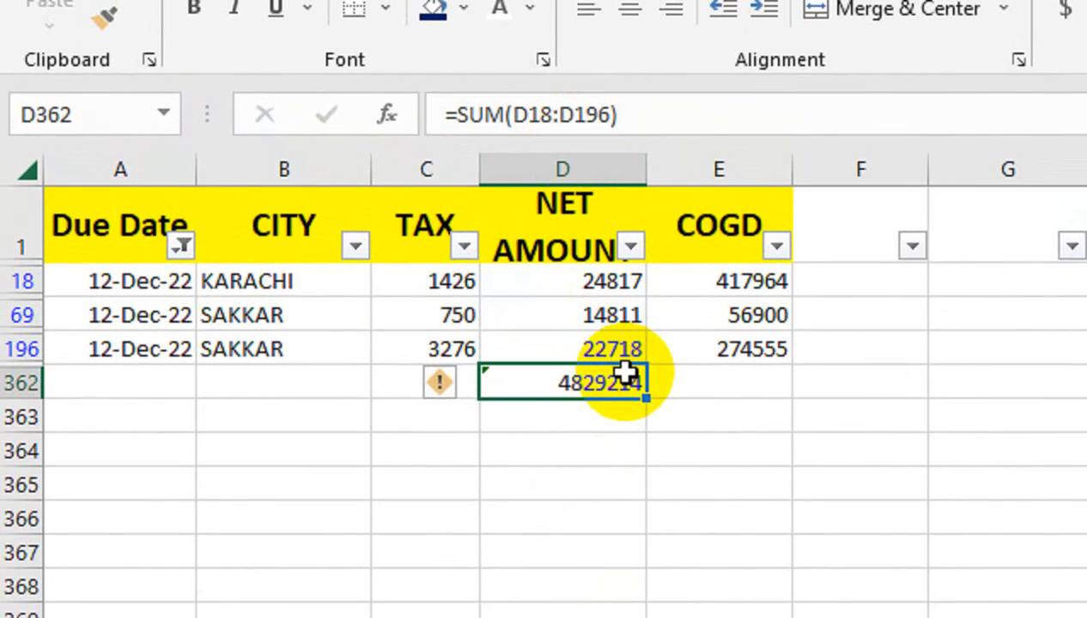
- Replace the total in D362 with a SUBTOTAL formula using function 9 (SUM) over D18:D196
type("=su")
key("BackSpace")
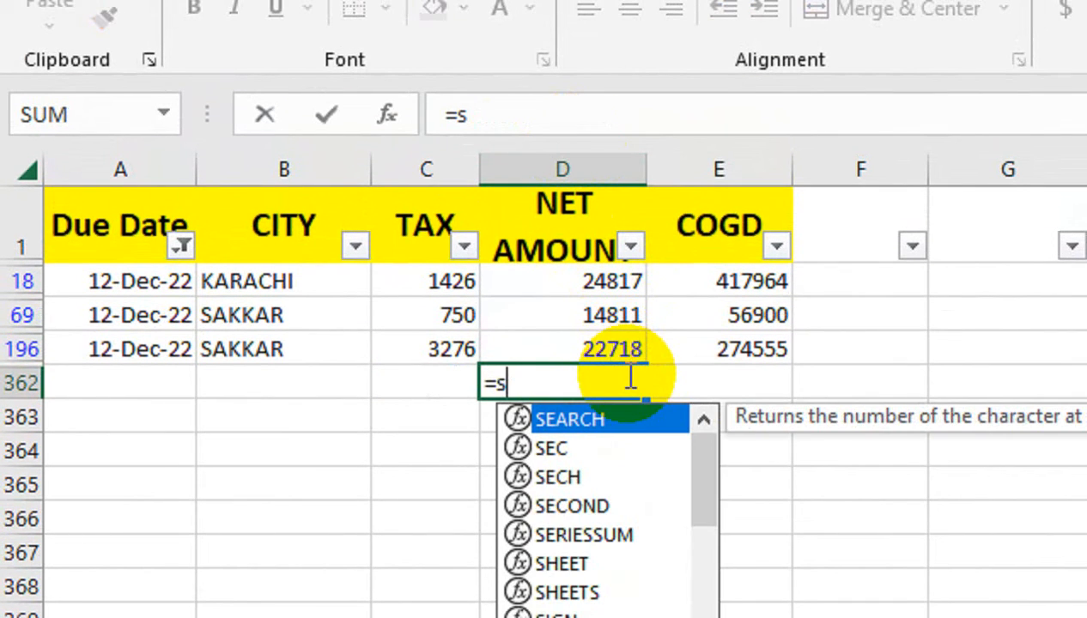
type("ub")
key("Down")
key("Tab")
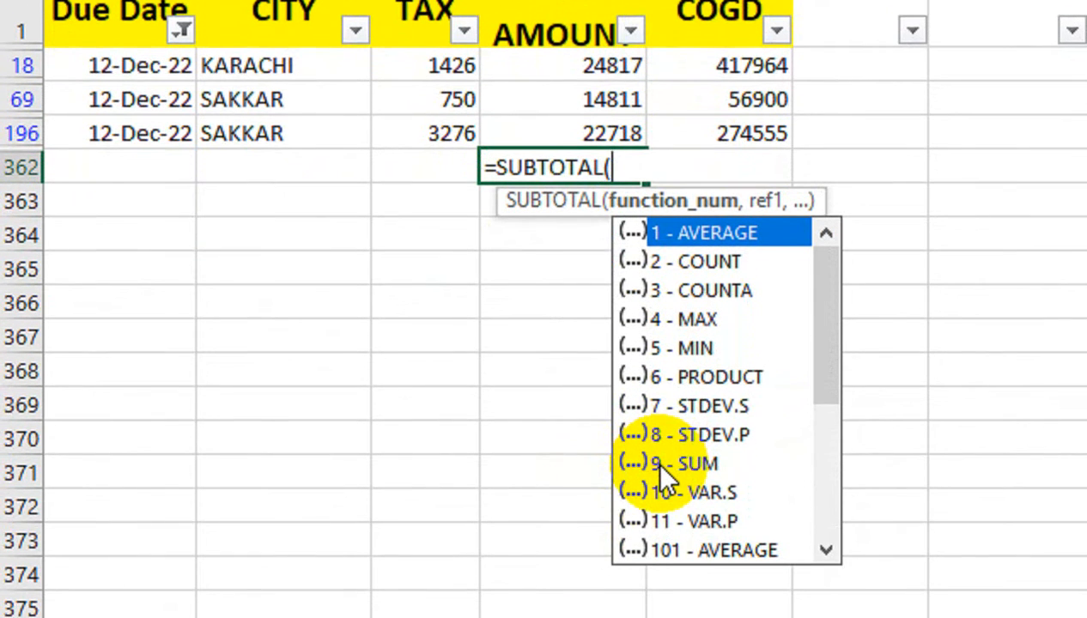
type("9,")
key("Up")
key("shift+Up")
key("shift+Up")
type(")")
key("Return")
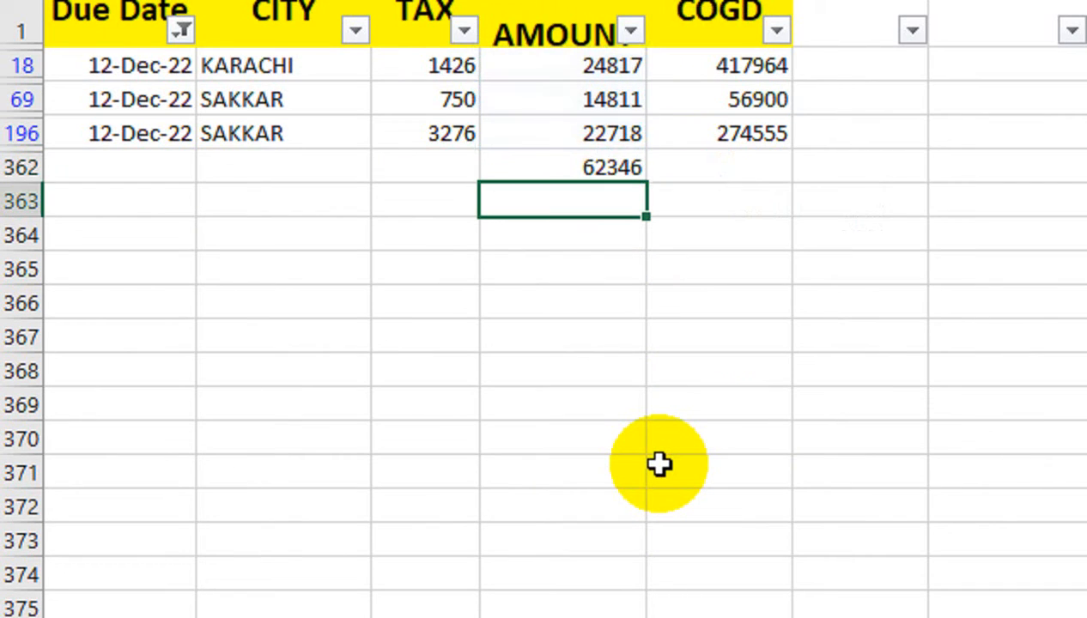
- Clear the subtotal from D362 below the filtered net amounts
key("Up")
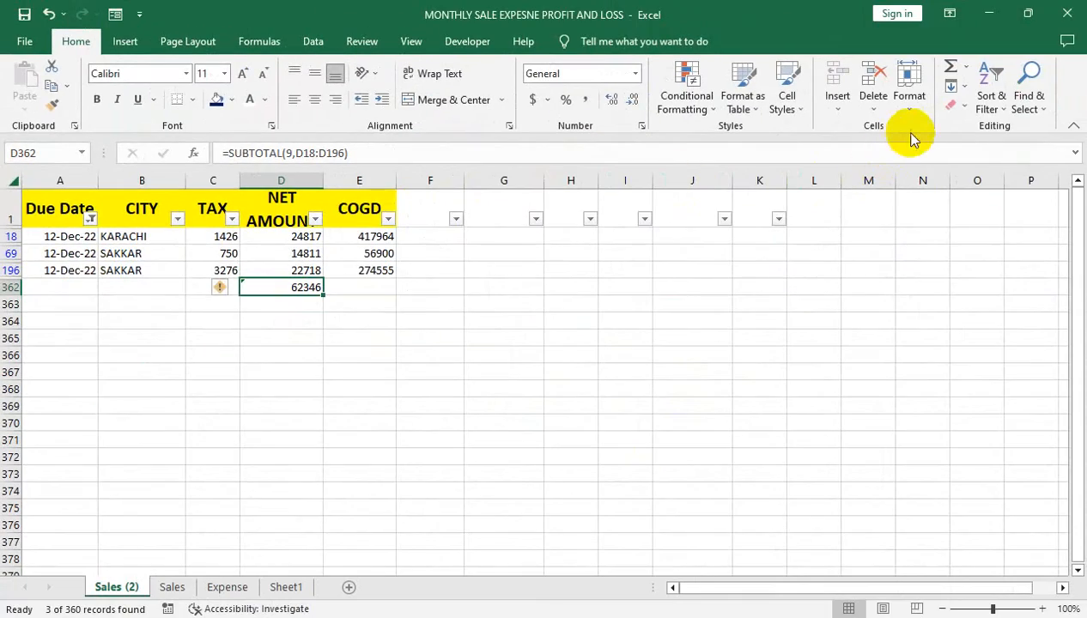
left_click(962, 106)
left_click(958, 128)
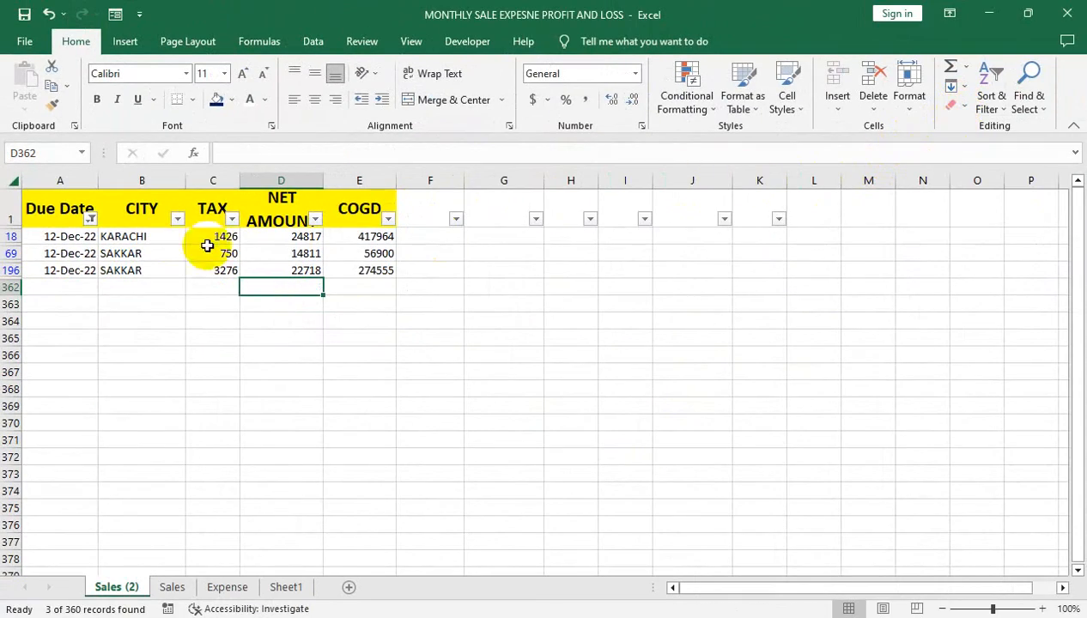
- Clear the Due Date filter and turn off filtering for the sales data
left_click(90, 219)
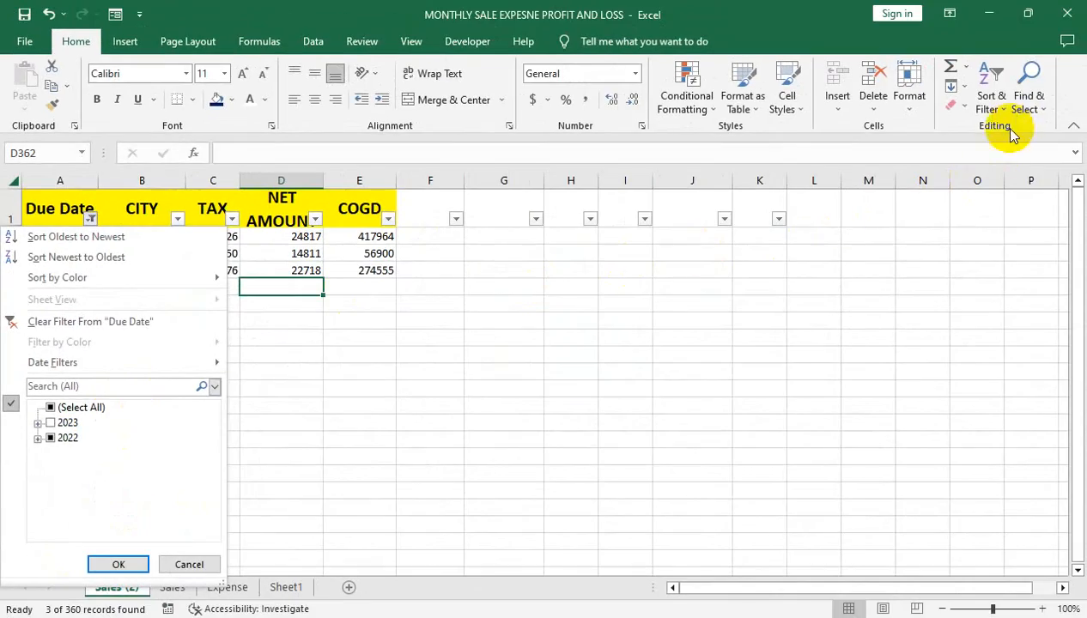
left_click(987, 104)
left_click(987, 104)
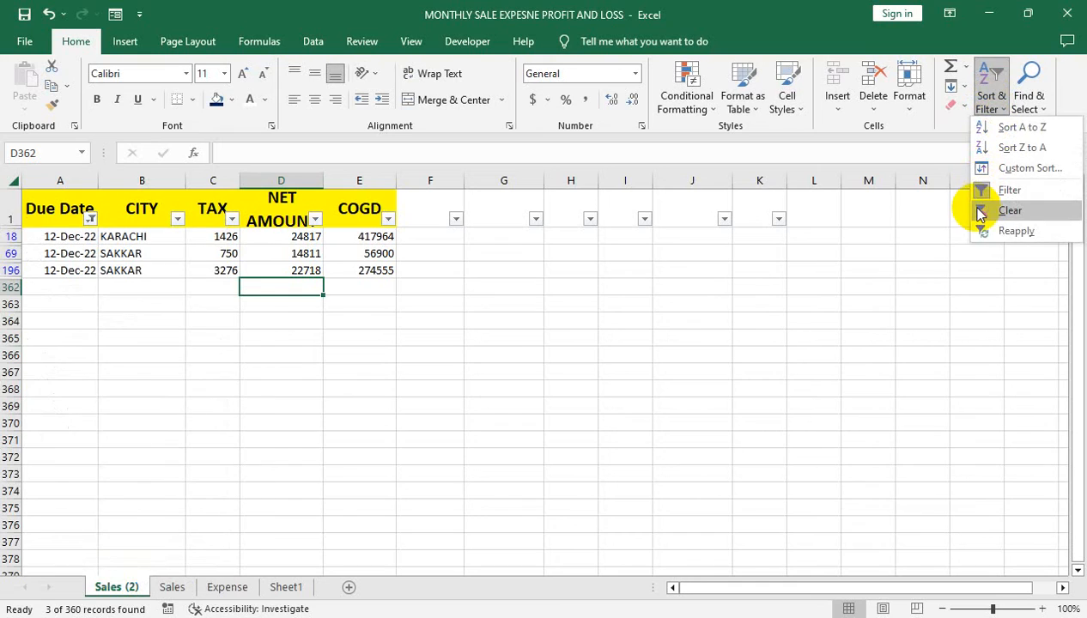
left_click(982, 211)
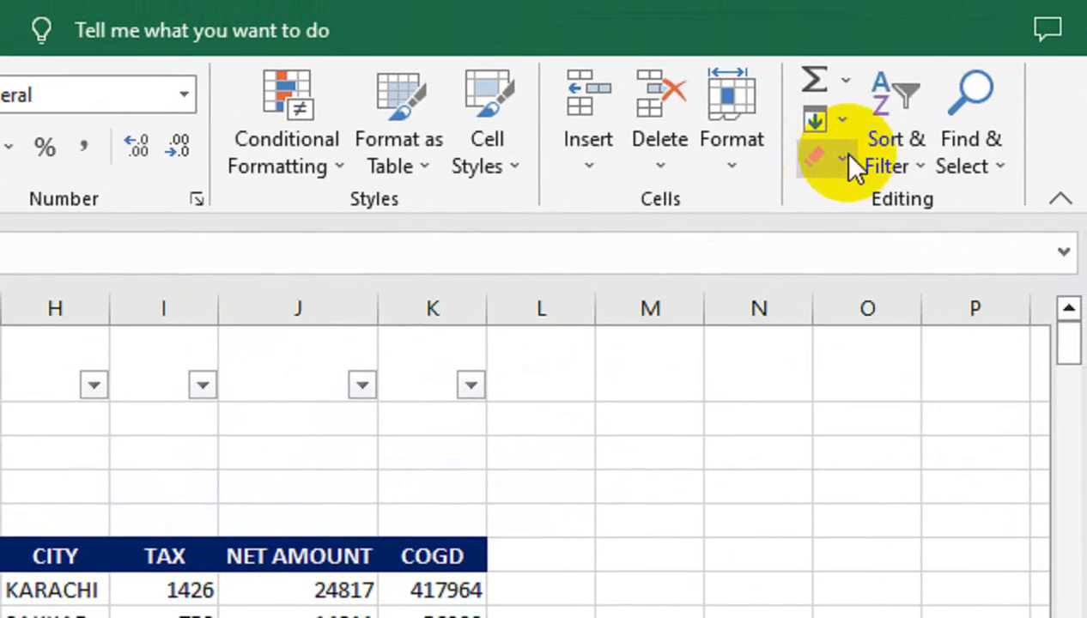
left_click(892, 154)
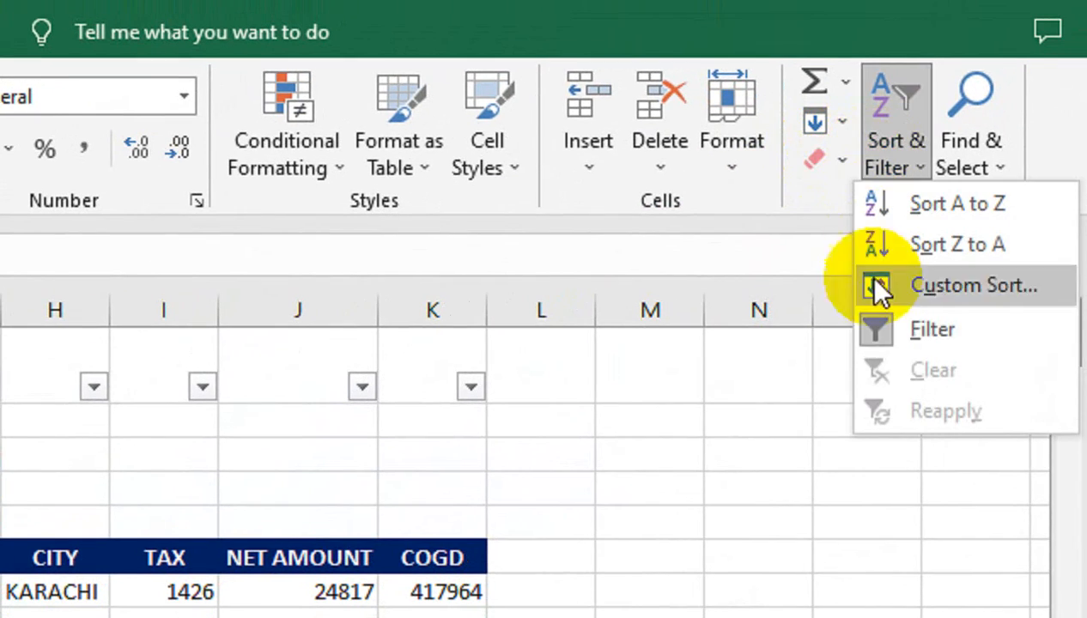
left_click(887, 336)
- Total the NET AMOUNT results J7:J9 with SUM in J10 as a comparison, and clear the total
left_click(350, 470)
type("=sum")
key("Tab")
key("Up")
key("shift+Up")
key("shift+Up")
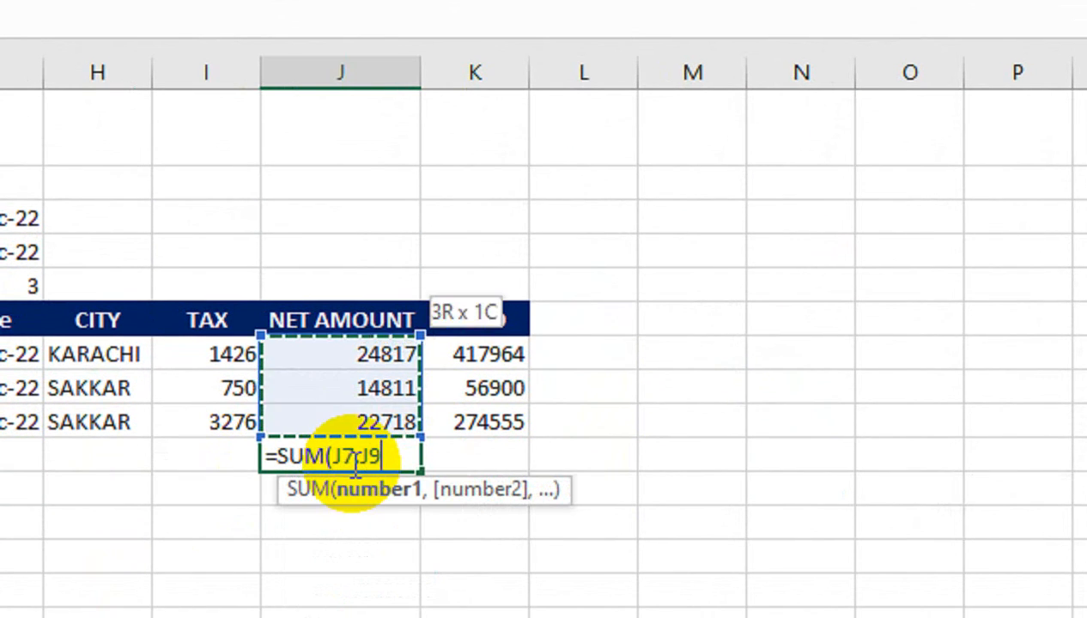
key("Return")
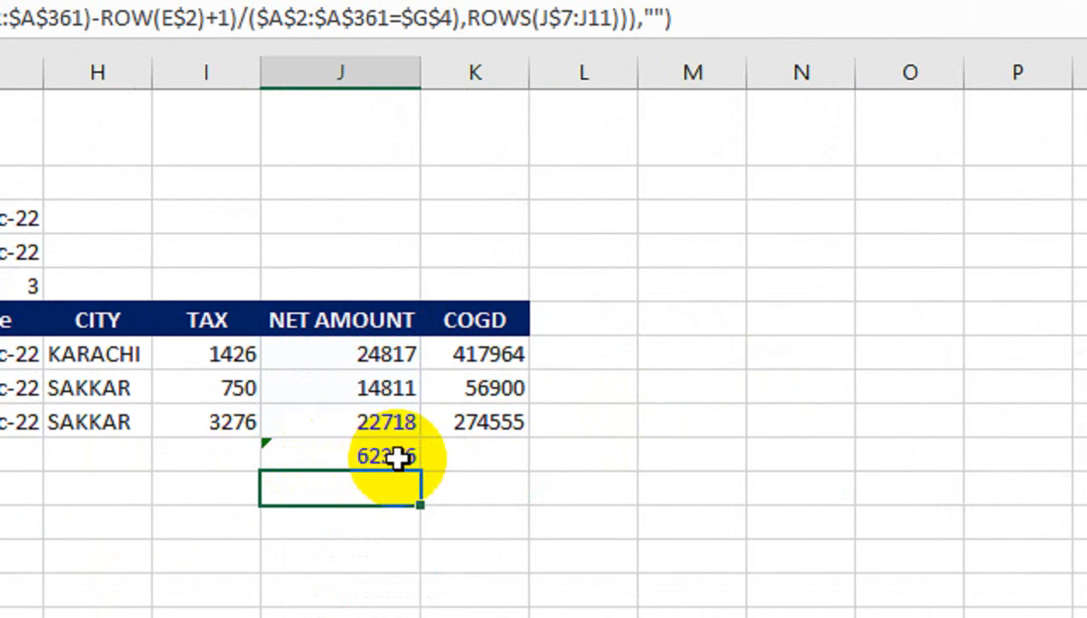
left_click(399, 457)
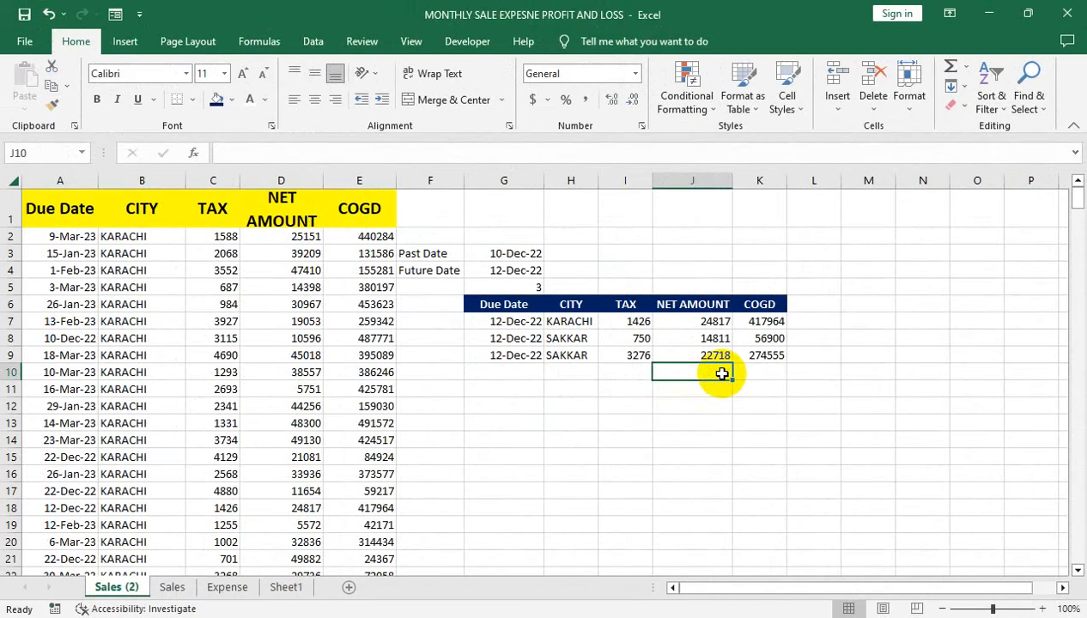